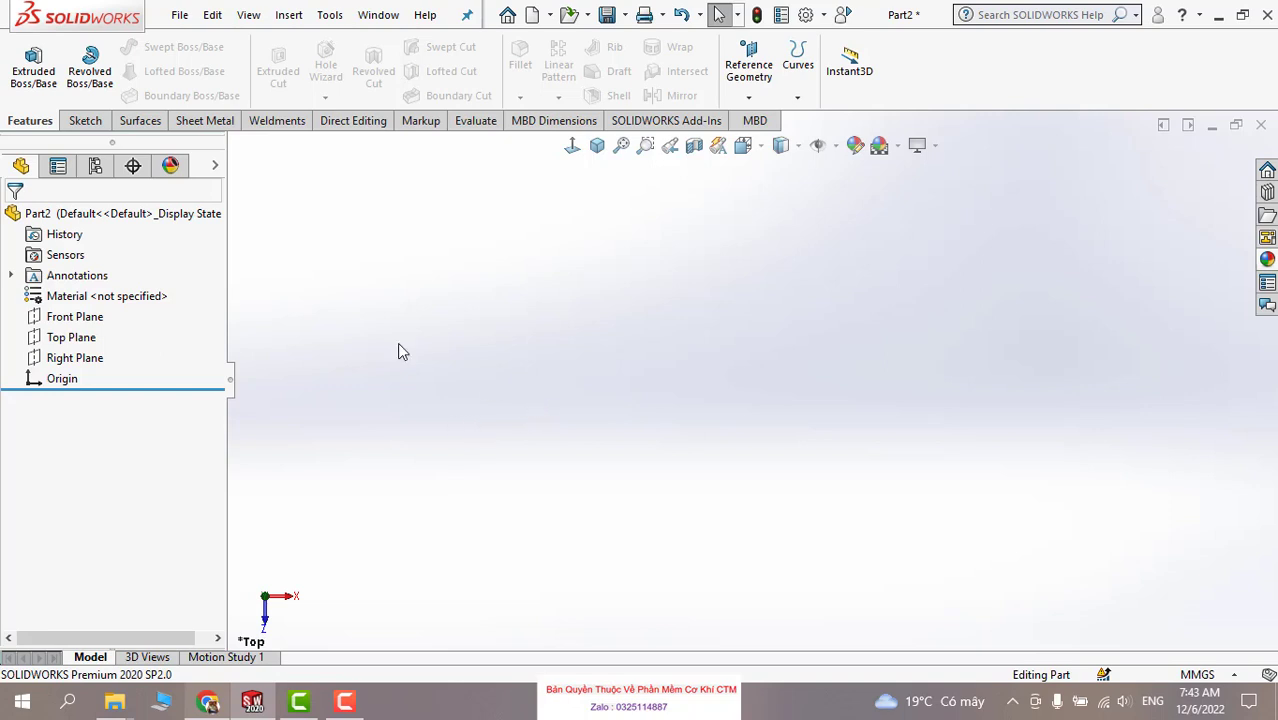
Check the part's configurations, then pick Top Plane in the FeatureManager tree for sketching.
click(95, 166)
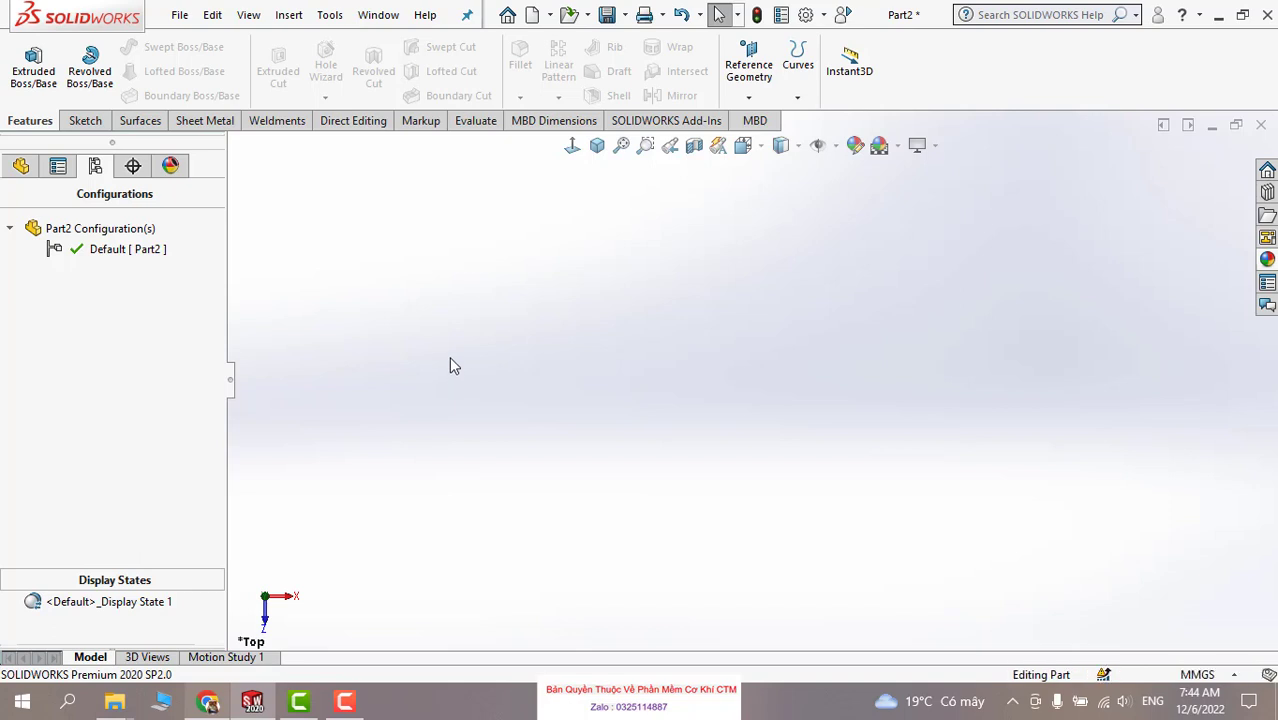
click(21, 165)
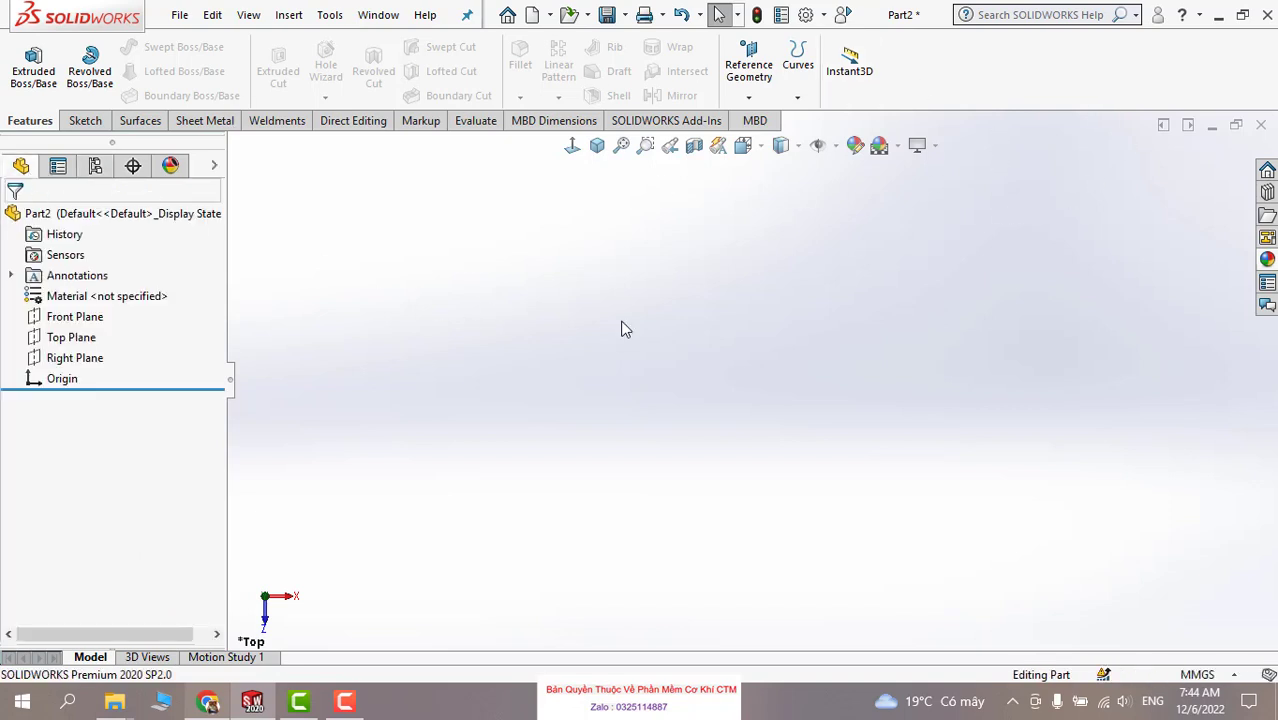
click(71, 337)
Draw a center rectangle on the Top Plane, centred on the origin.
click(70, 313)
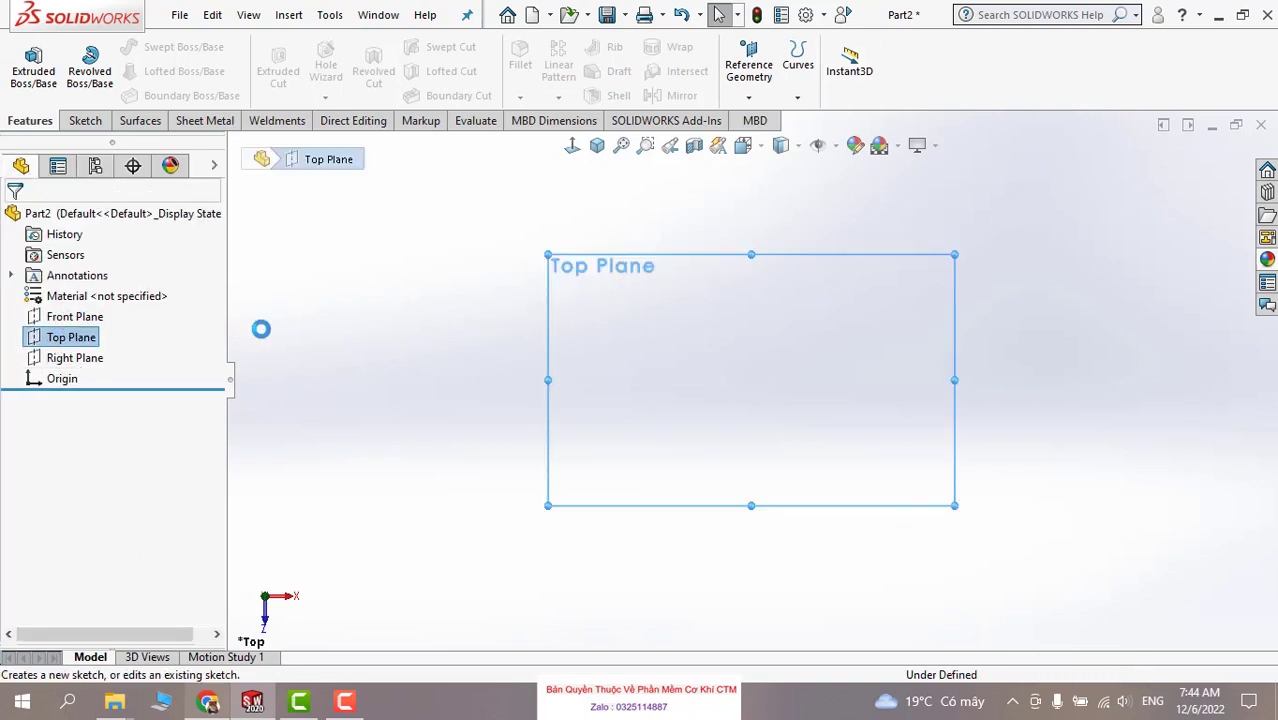
mouse_move(377, 243)
right_down()
mouse_move(385, 283)
mouse_move(371, 341)
right_up()
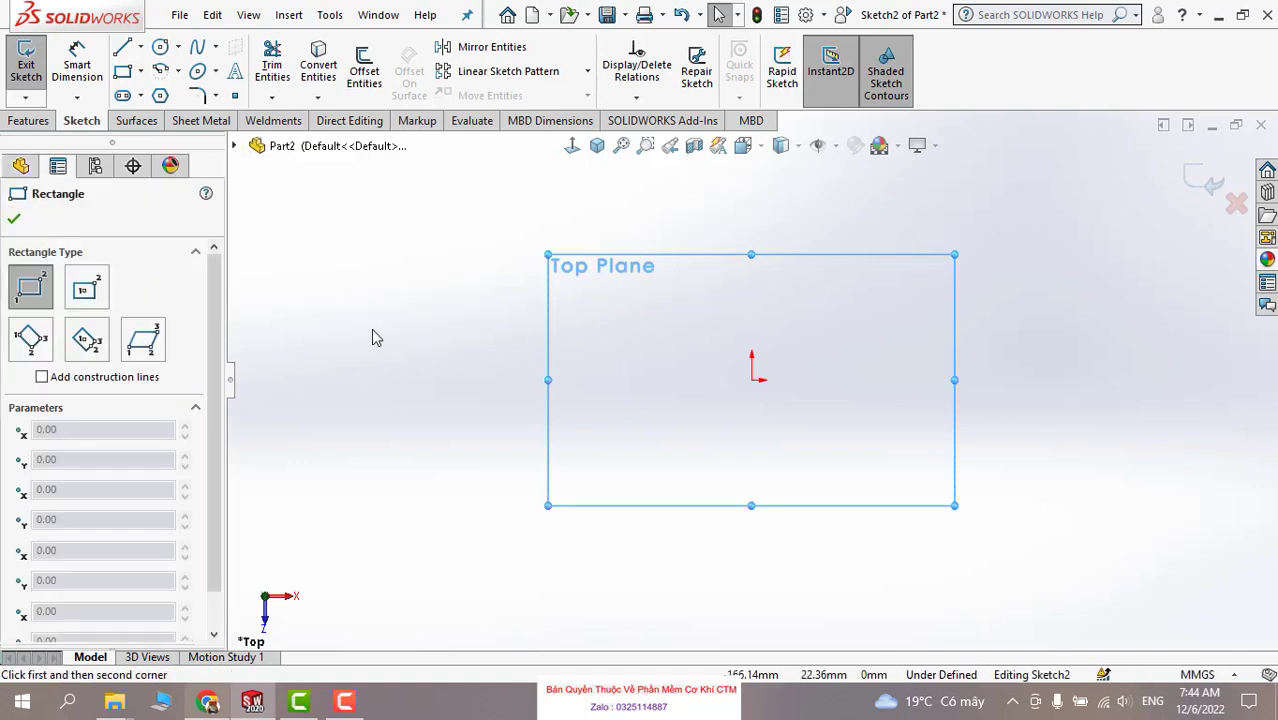
click(87, 289)
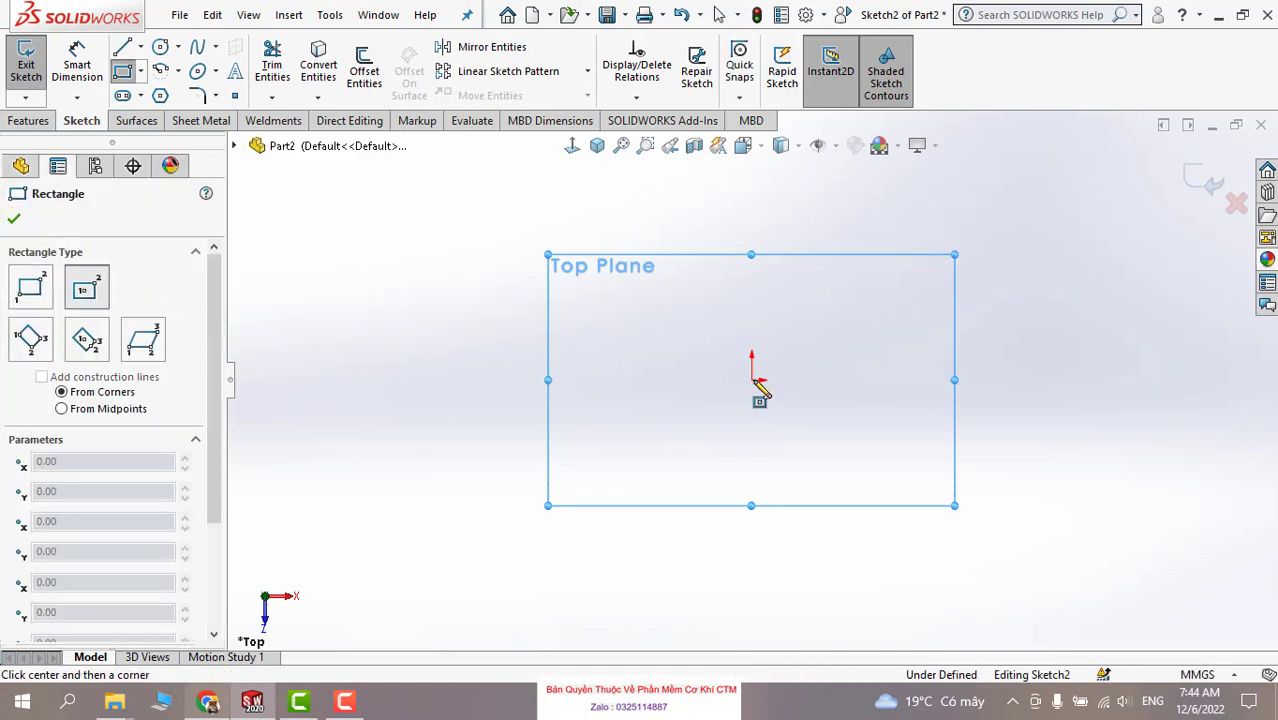
click(751, 379)
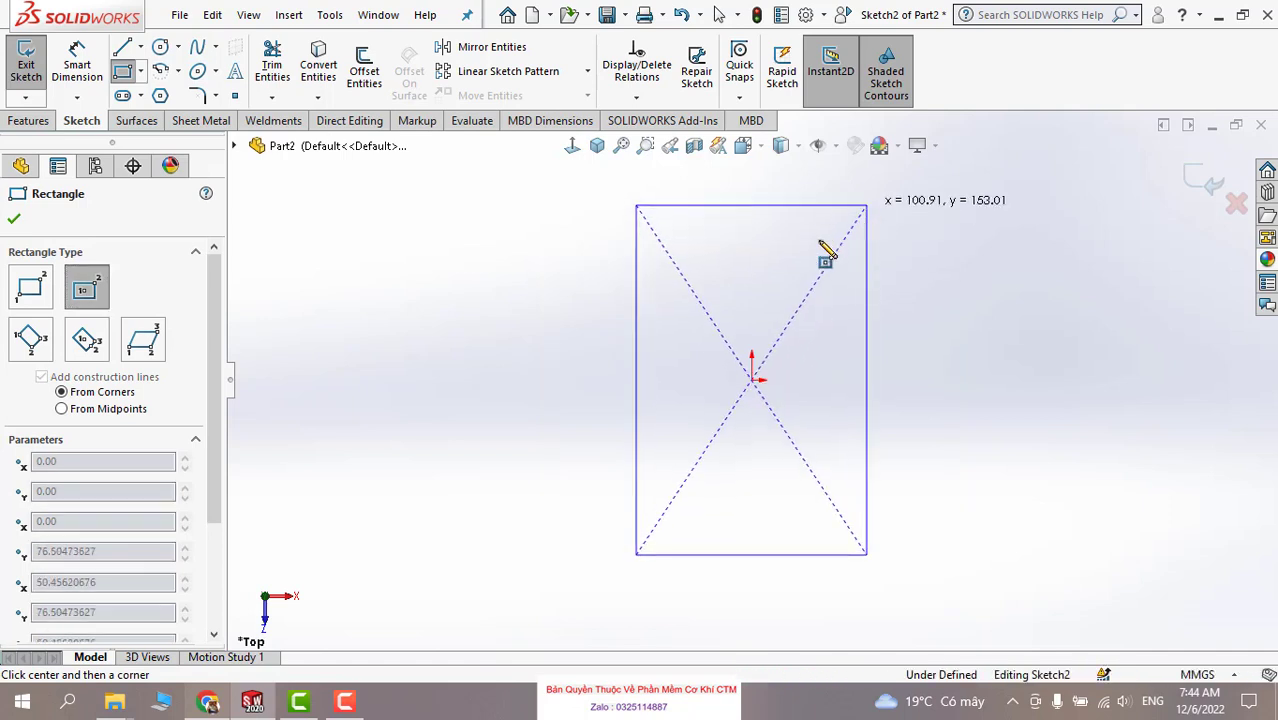
click(868, 205)
Dimension the rectangle's top edge to 300 and its right edge to 800.
key(d)
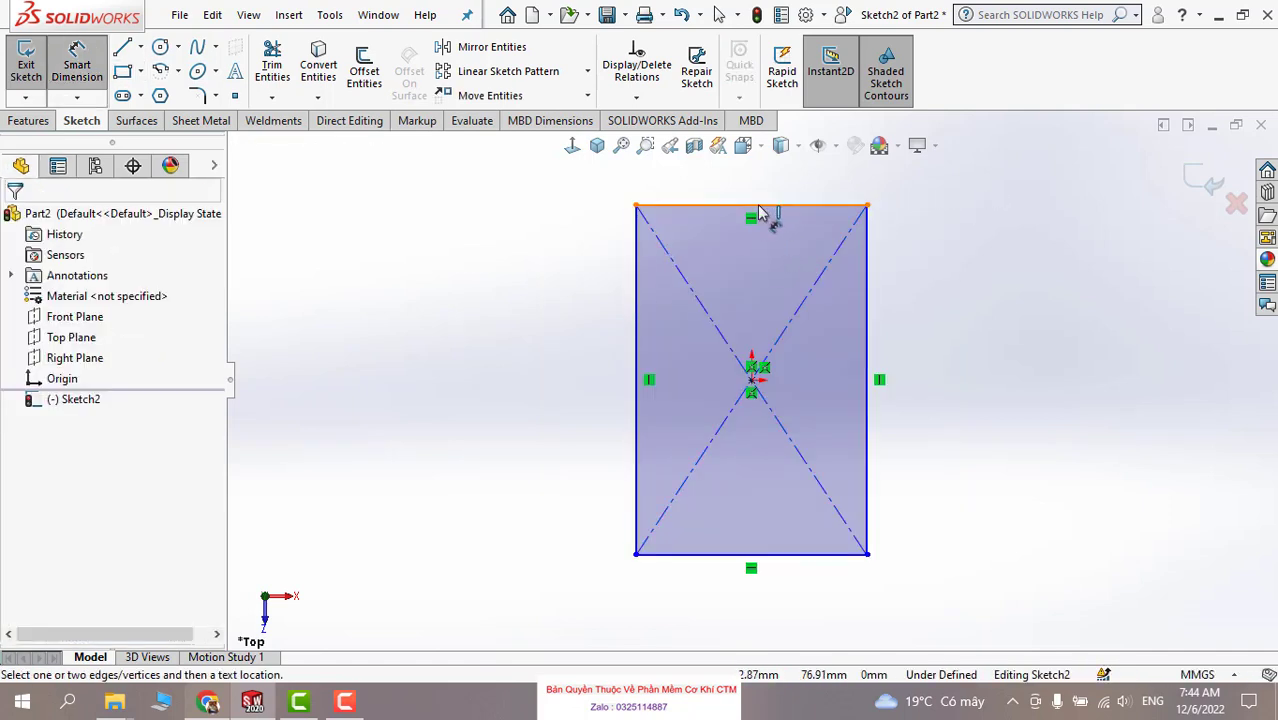
click(757, 183)
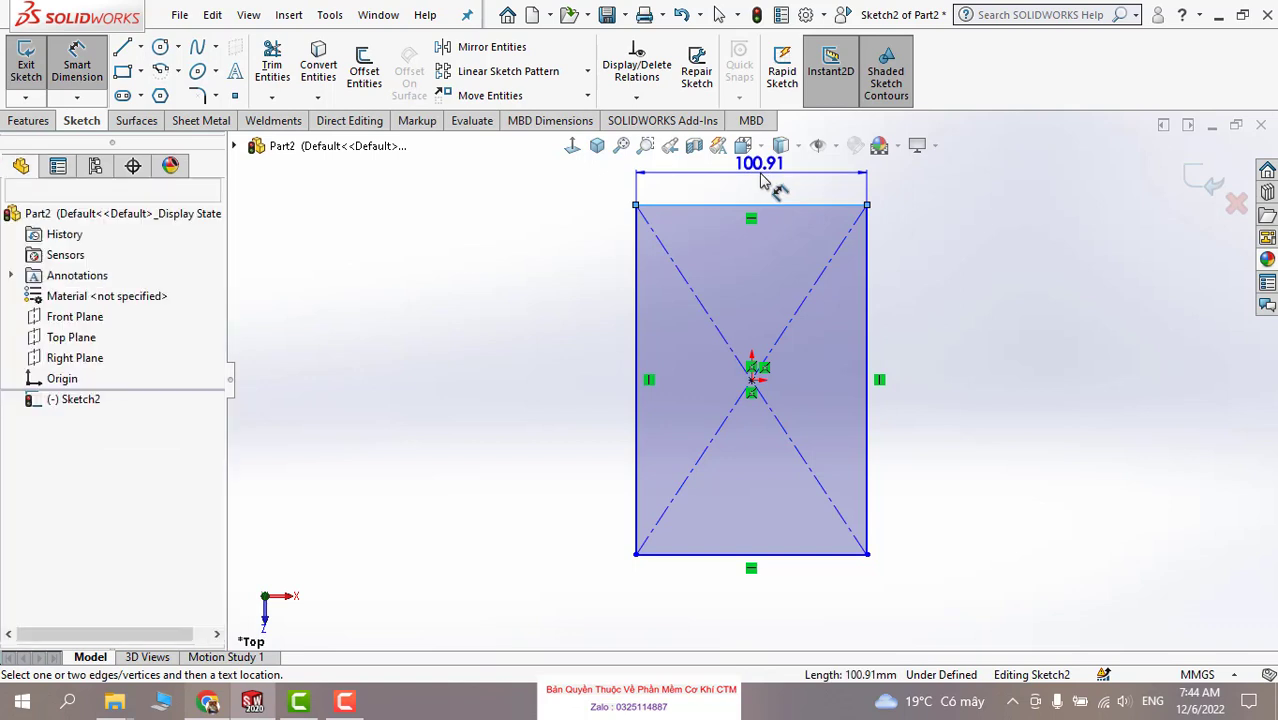
click(762, 180)
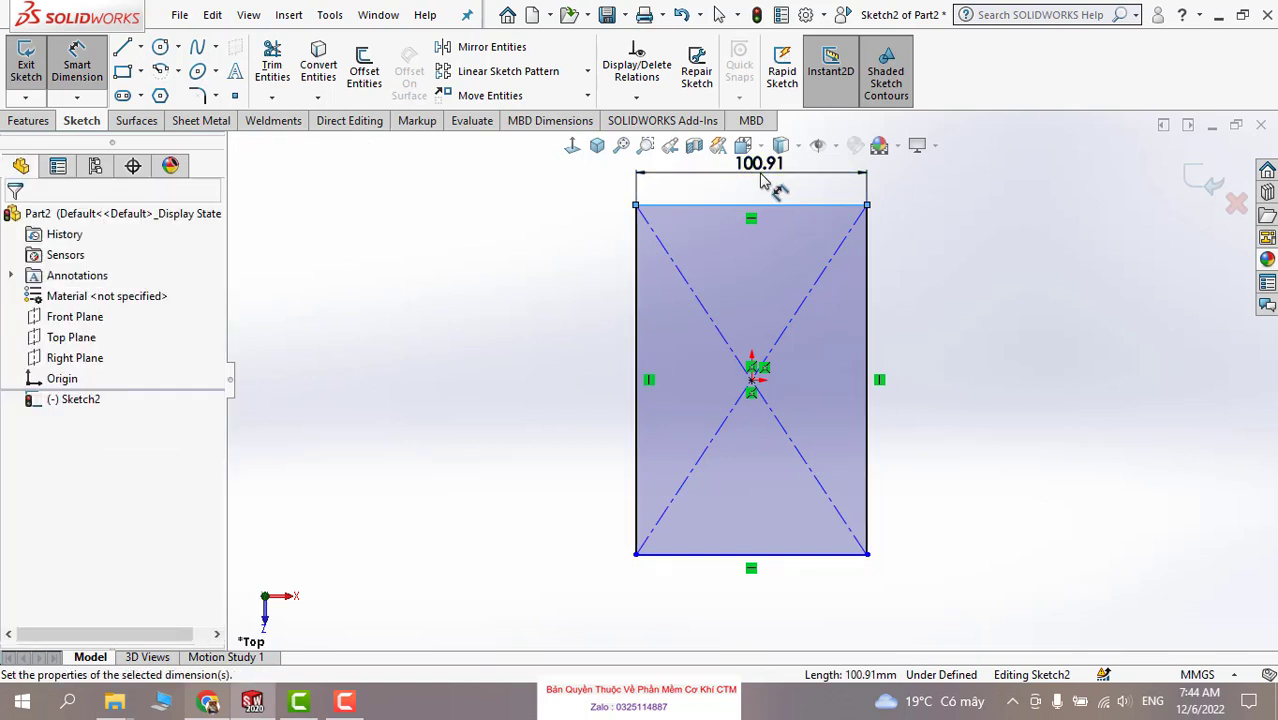
text(30)
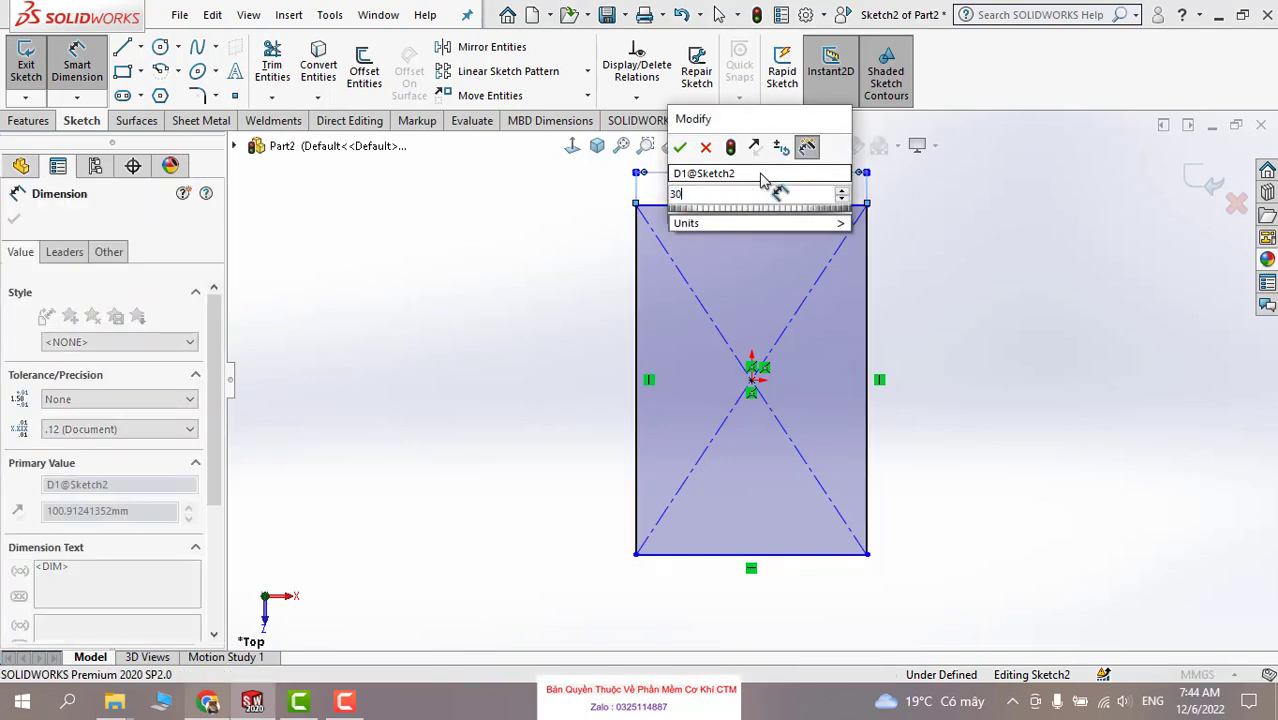
text(0)
key(Return)
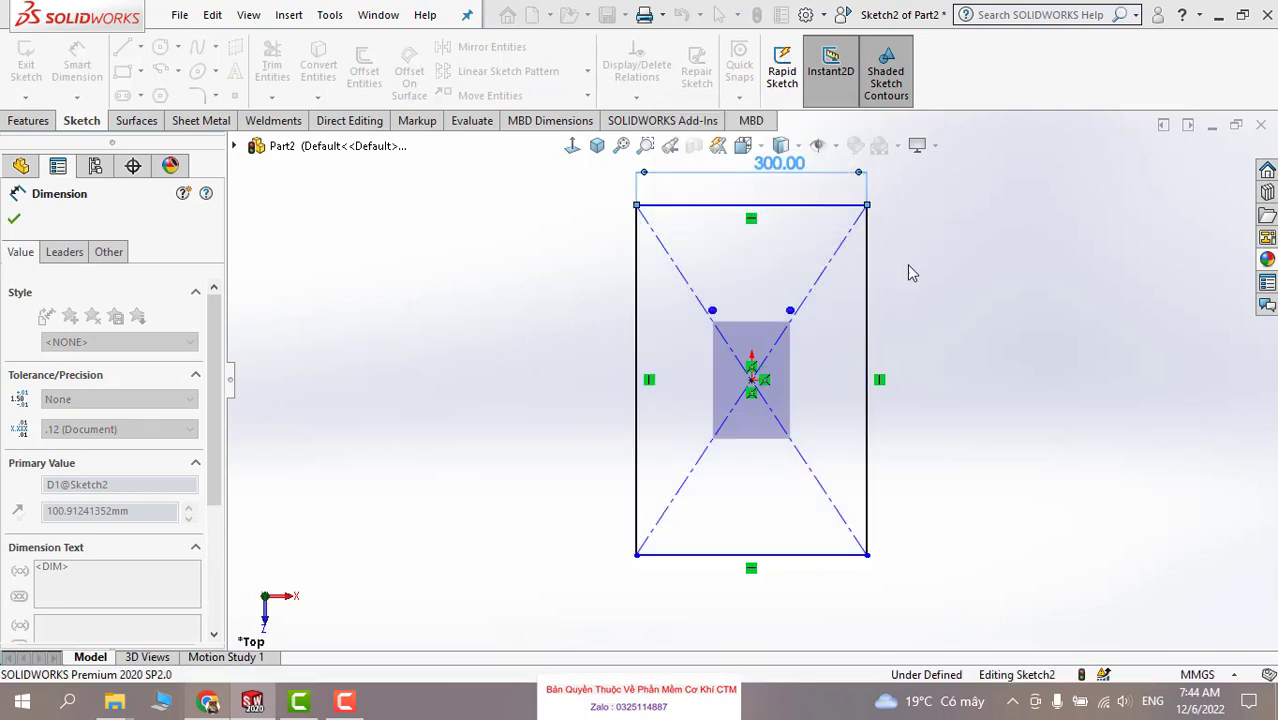
click(868, 278)
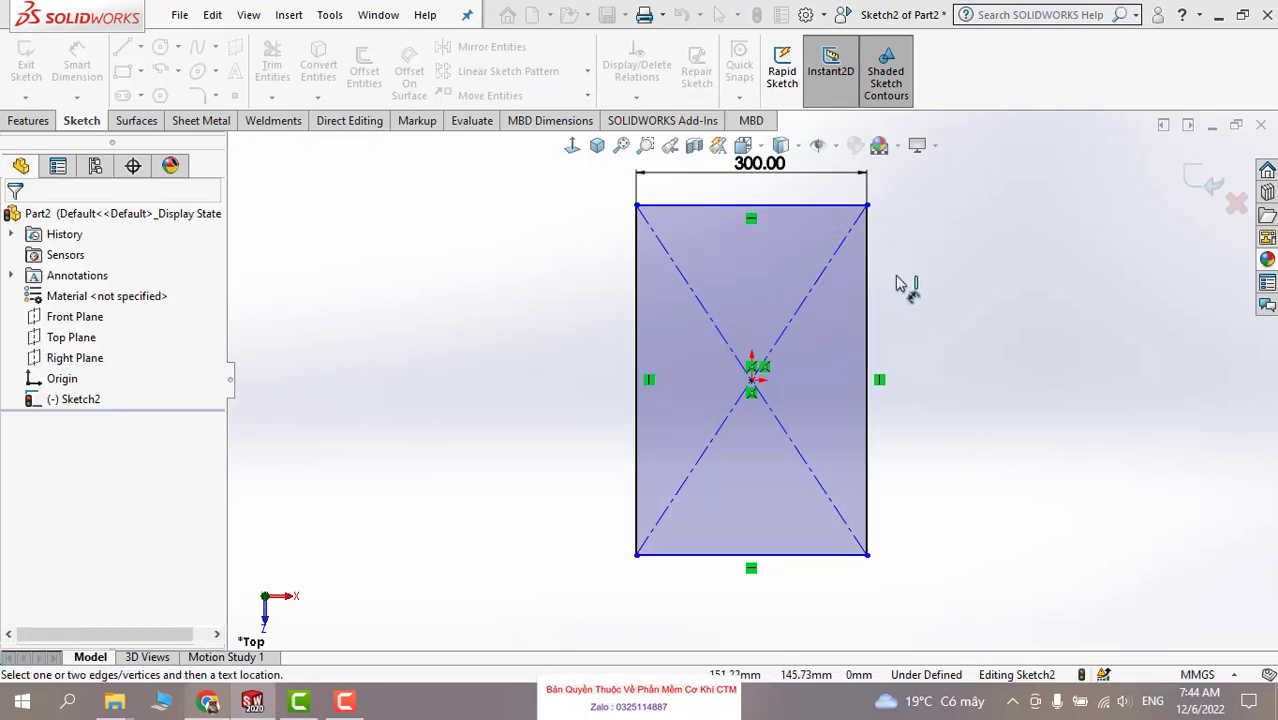
click(968, 330)
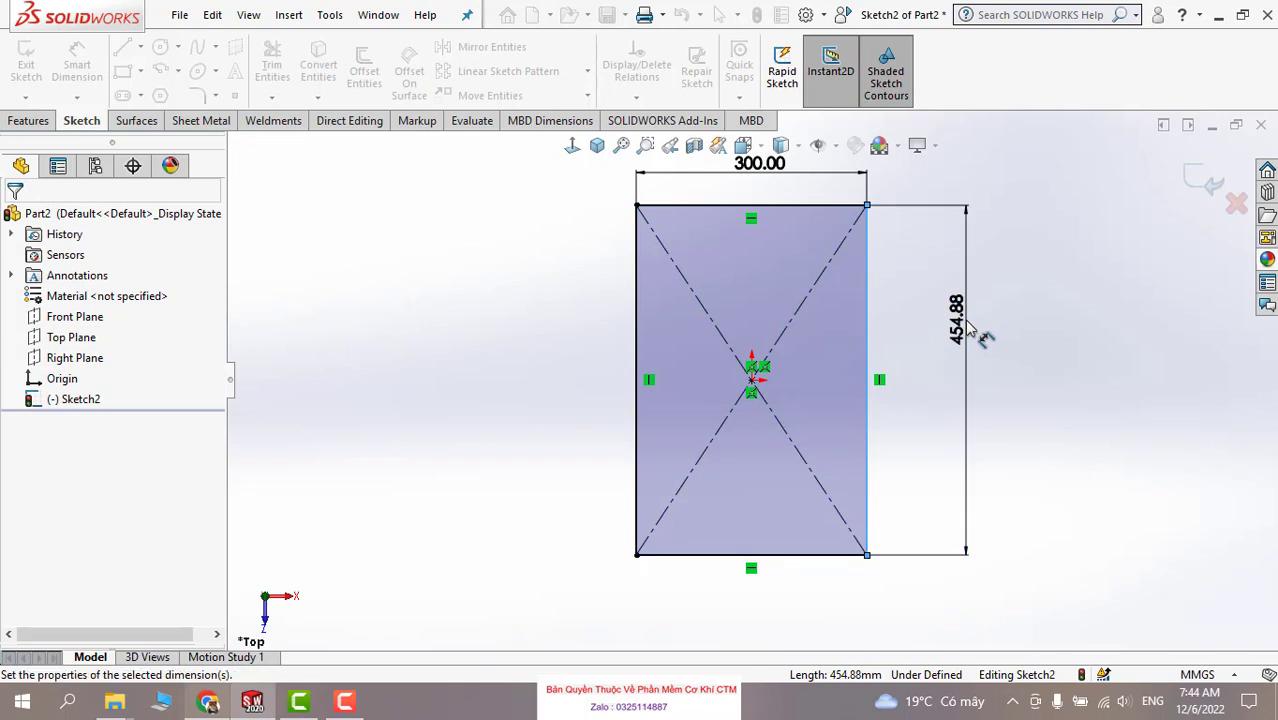
text(80)
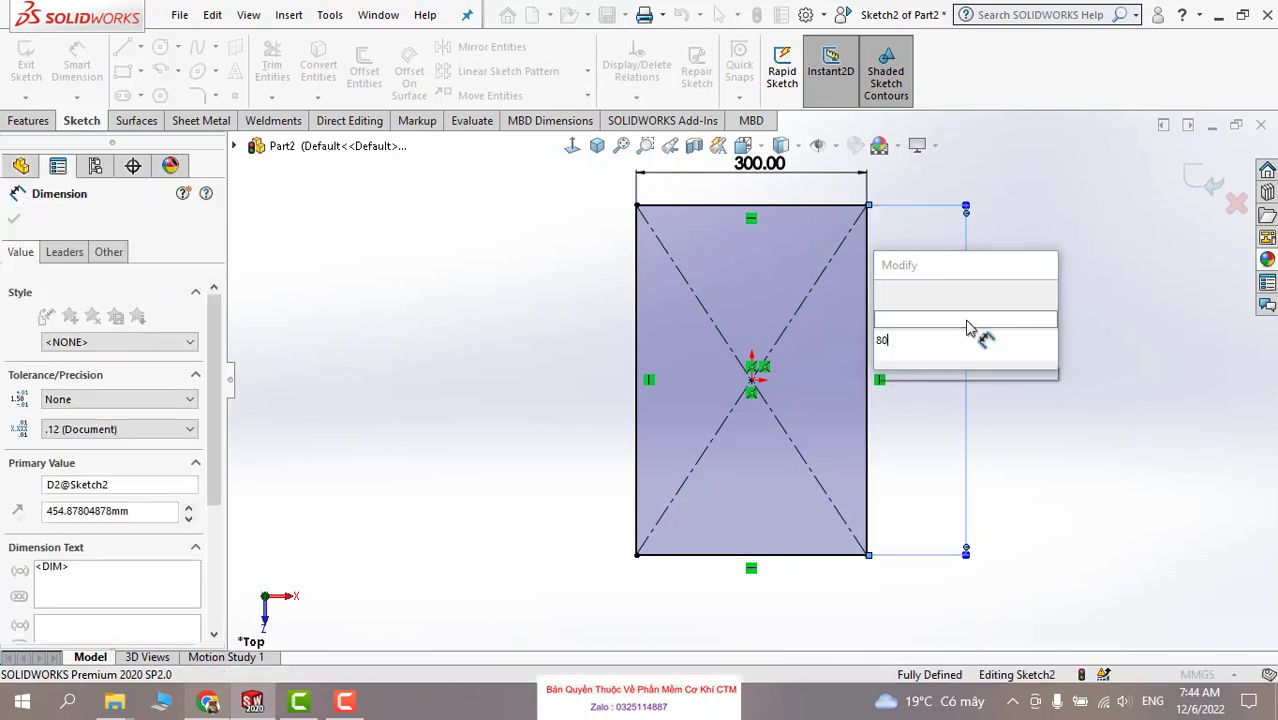
text(00)
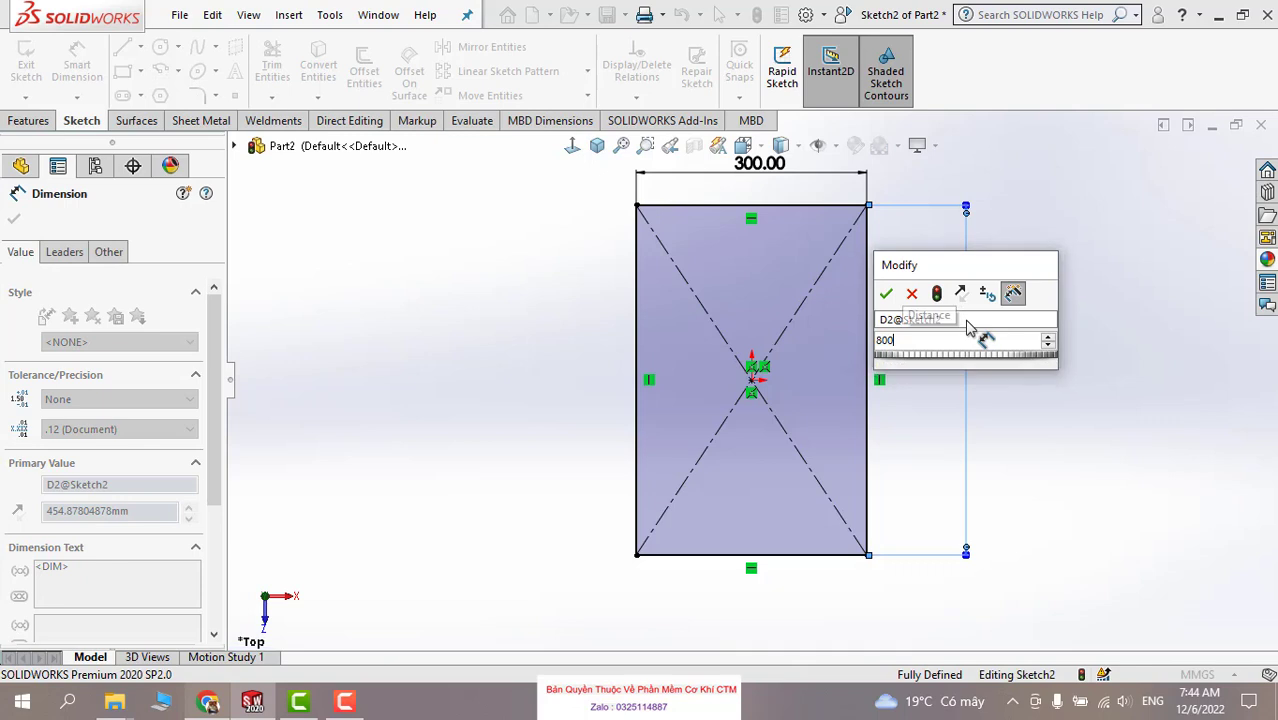
key(Escape)
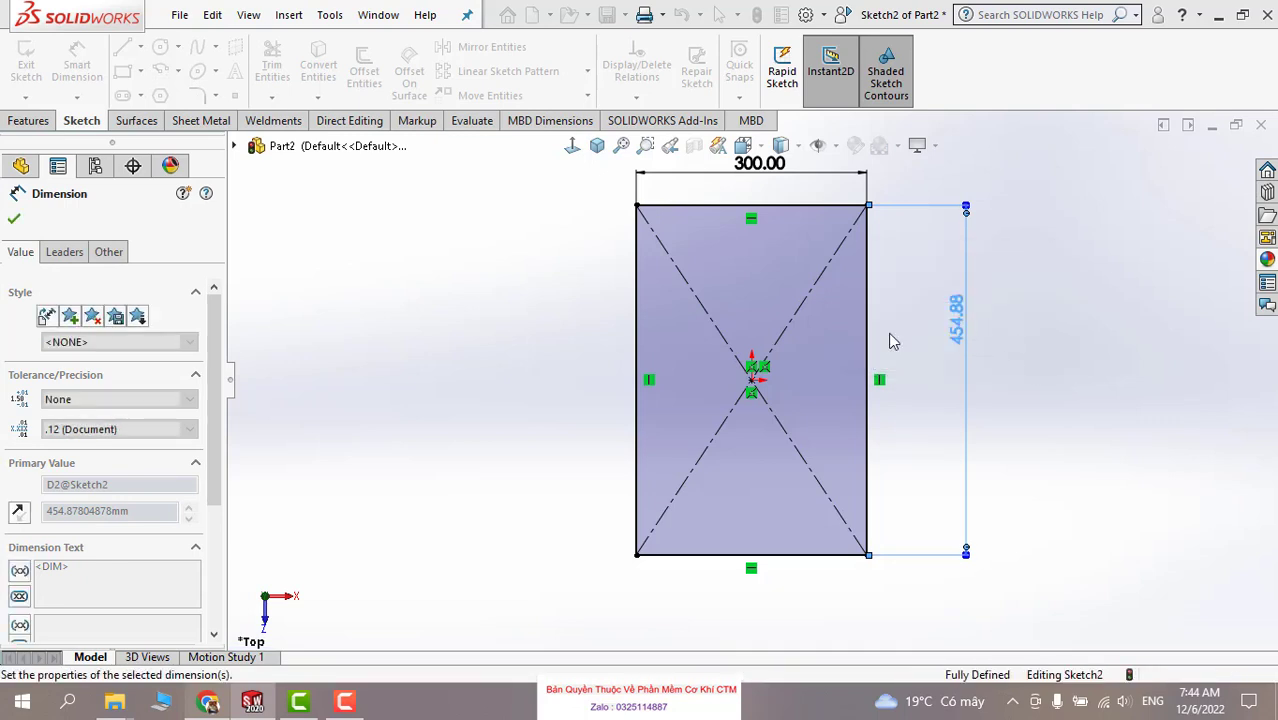
click(533, 333)
Extrude Sketch2 Blind to a 100 mm depth, creating Boss-Extrude1.
key(f)
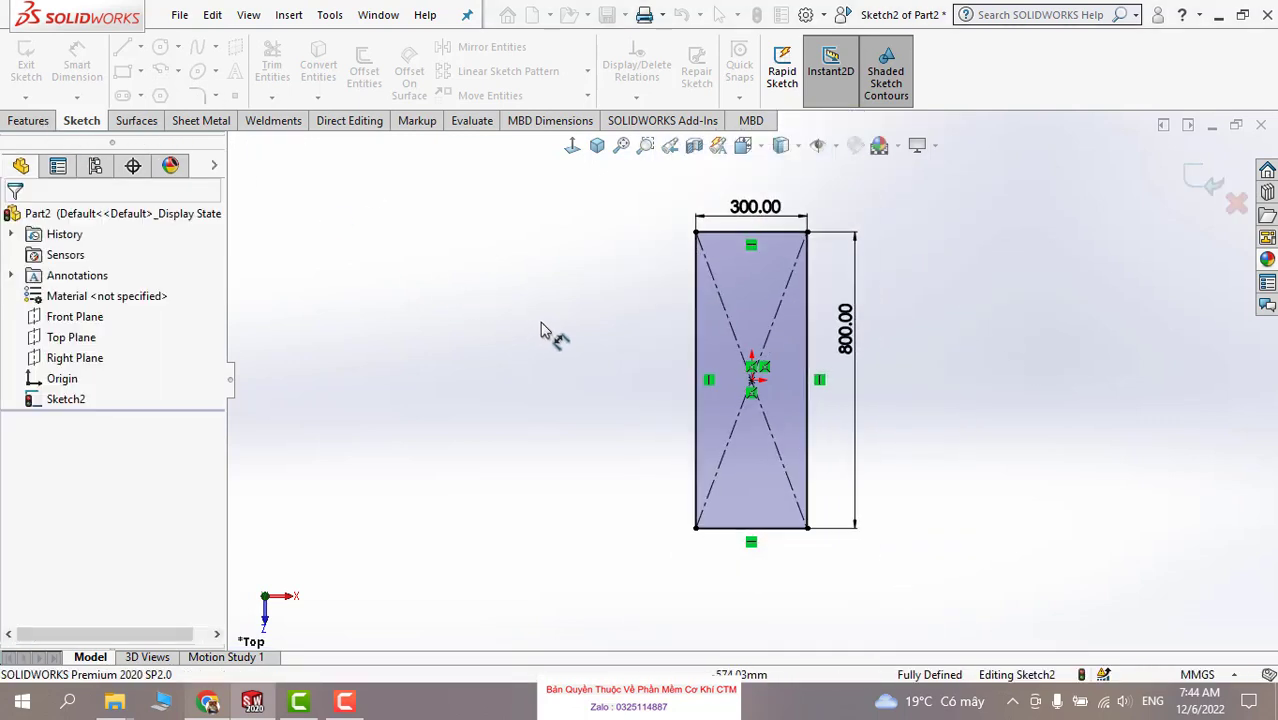
click(20, 122)
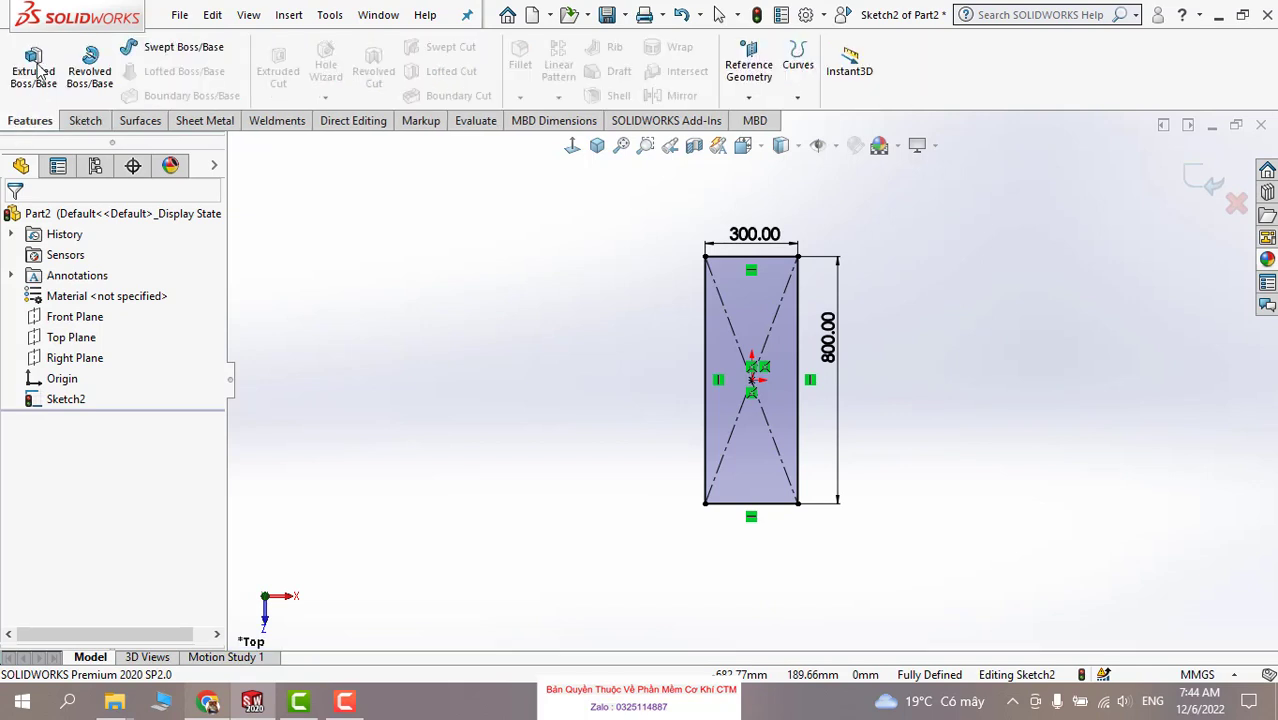
click(33, 65)
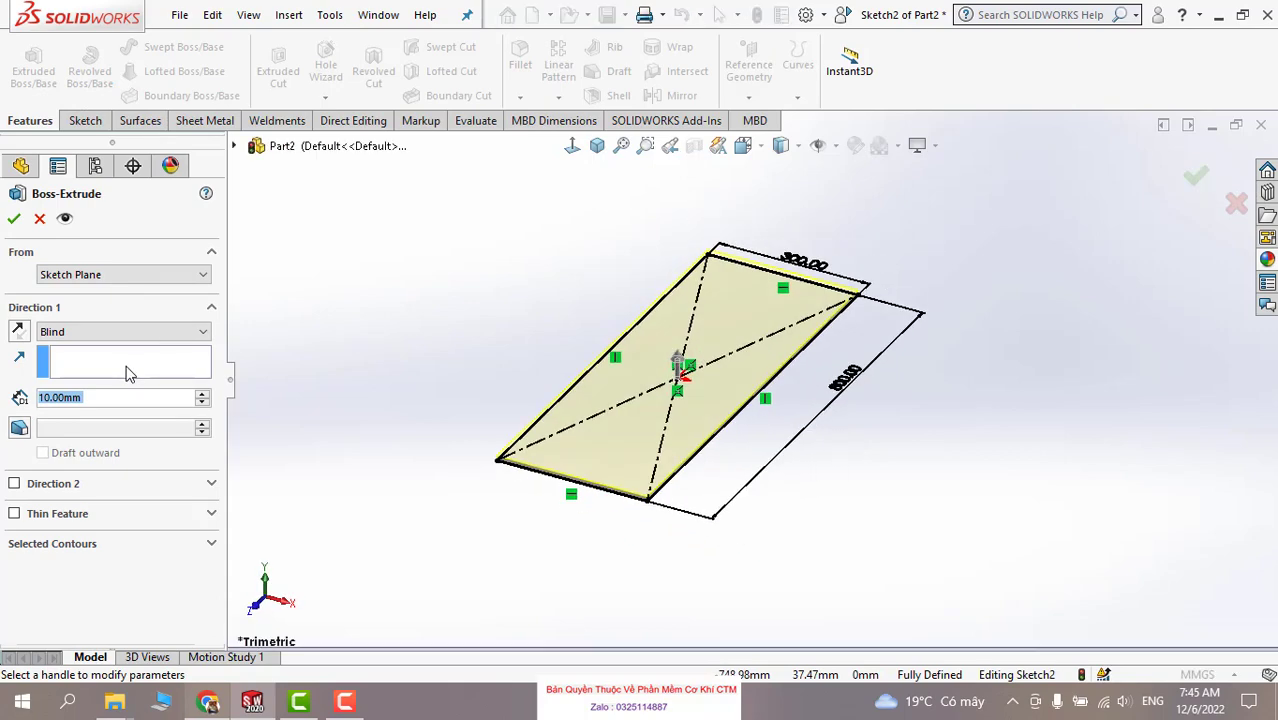
text(100)
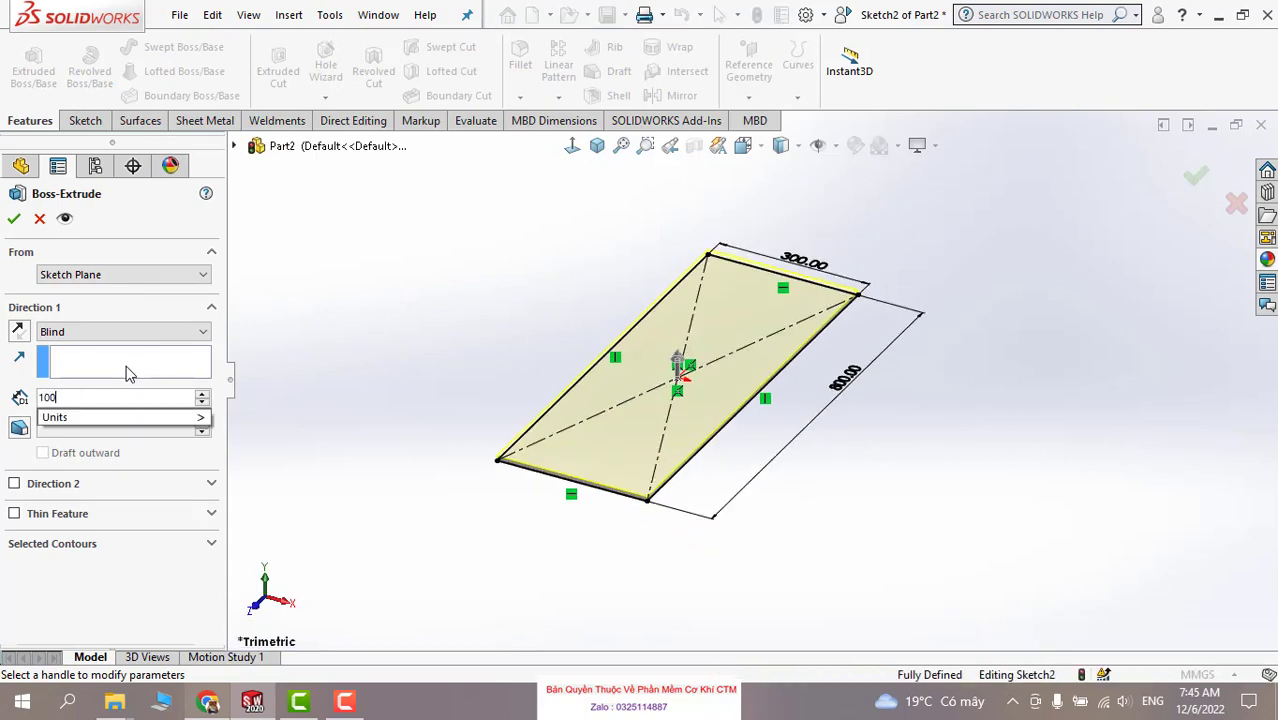
key(Return)
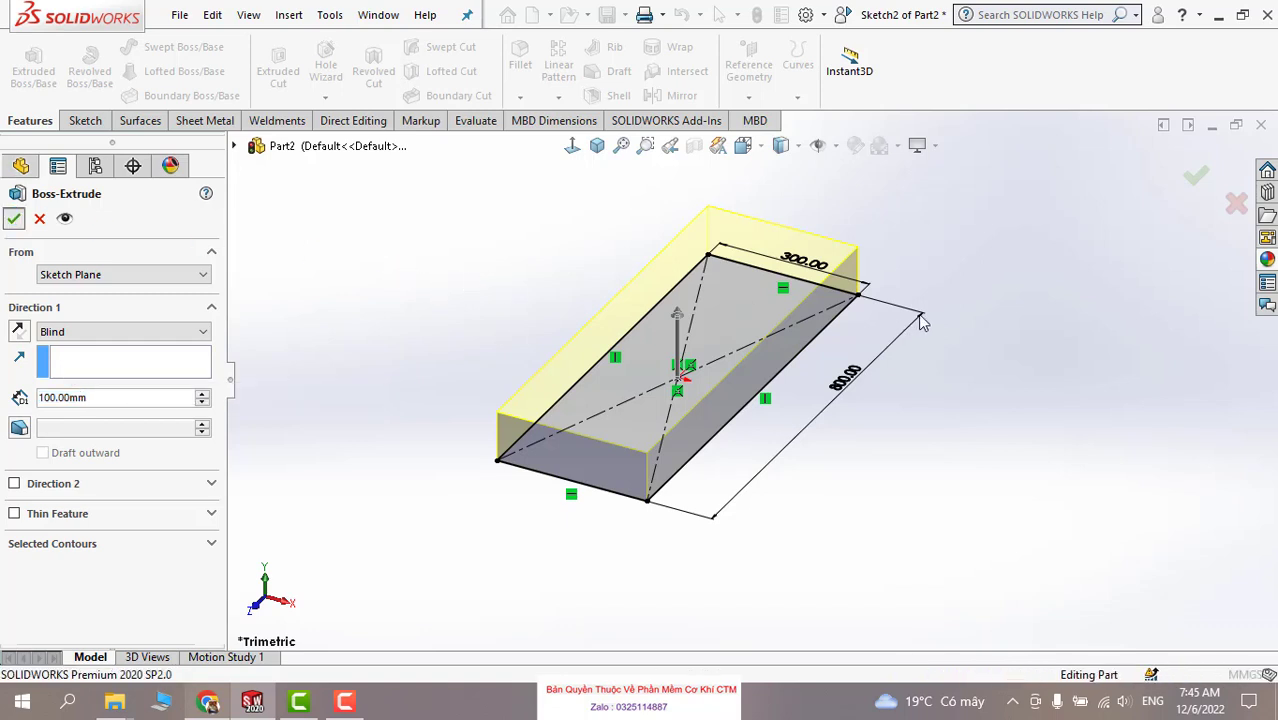
key(Return)
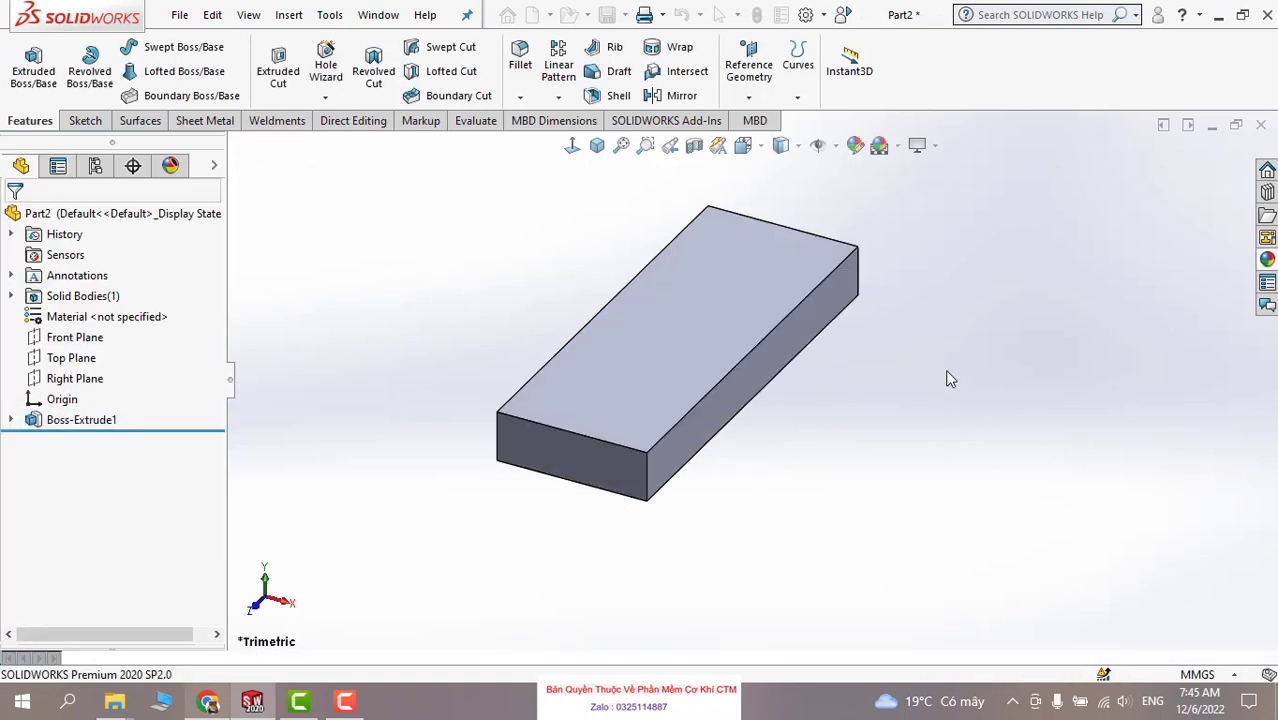
click(730, 351)
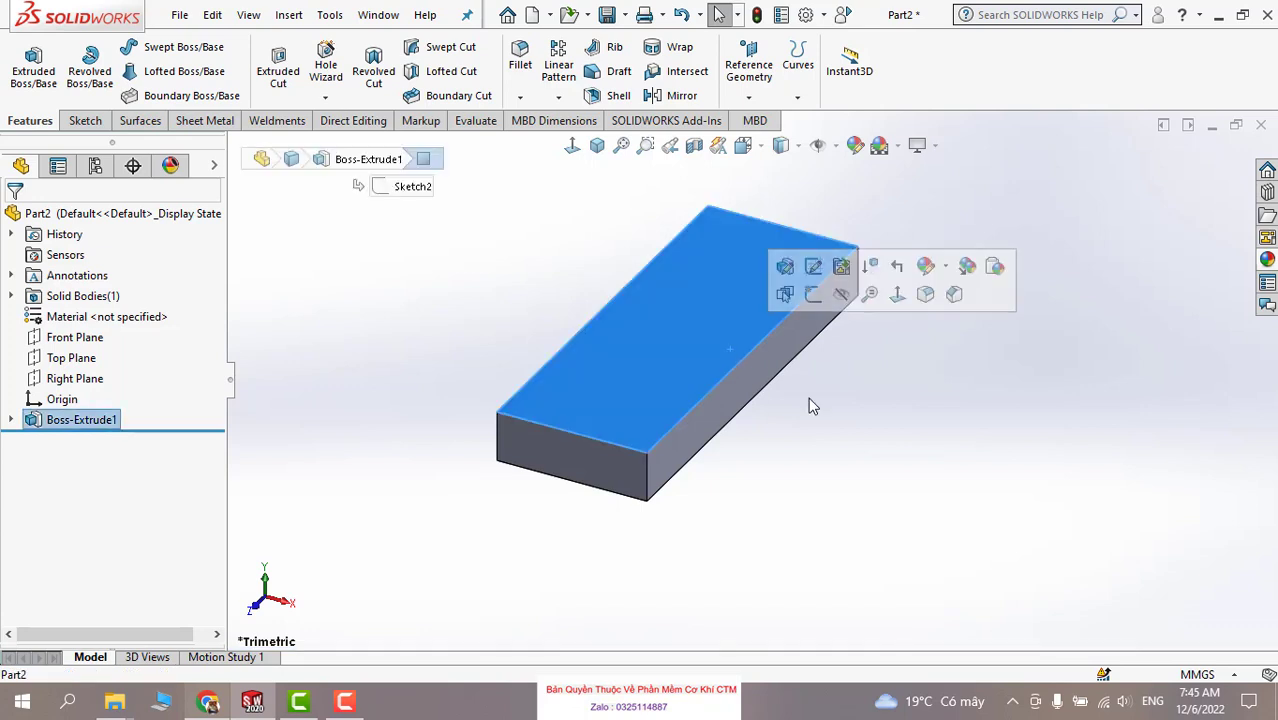
Change the 800 mm dimension's name from D2@Sketch2 to WIDTH.
double_click(692, 328)
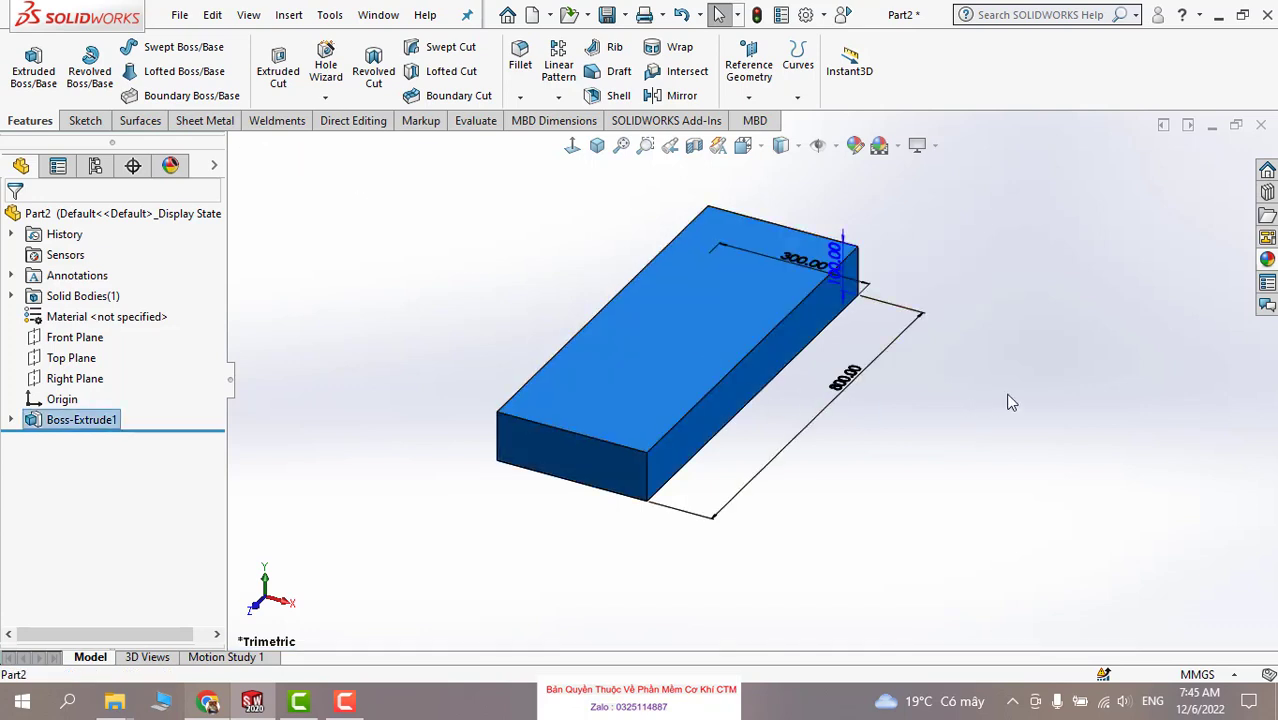
click(540, 300)
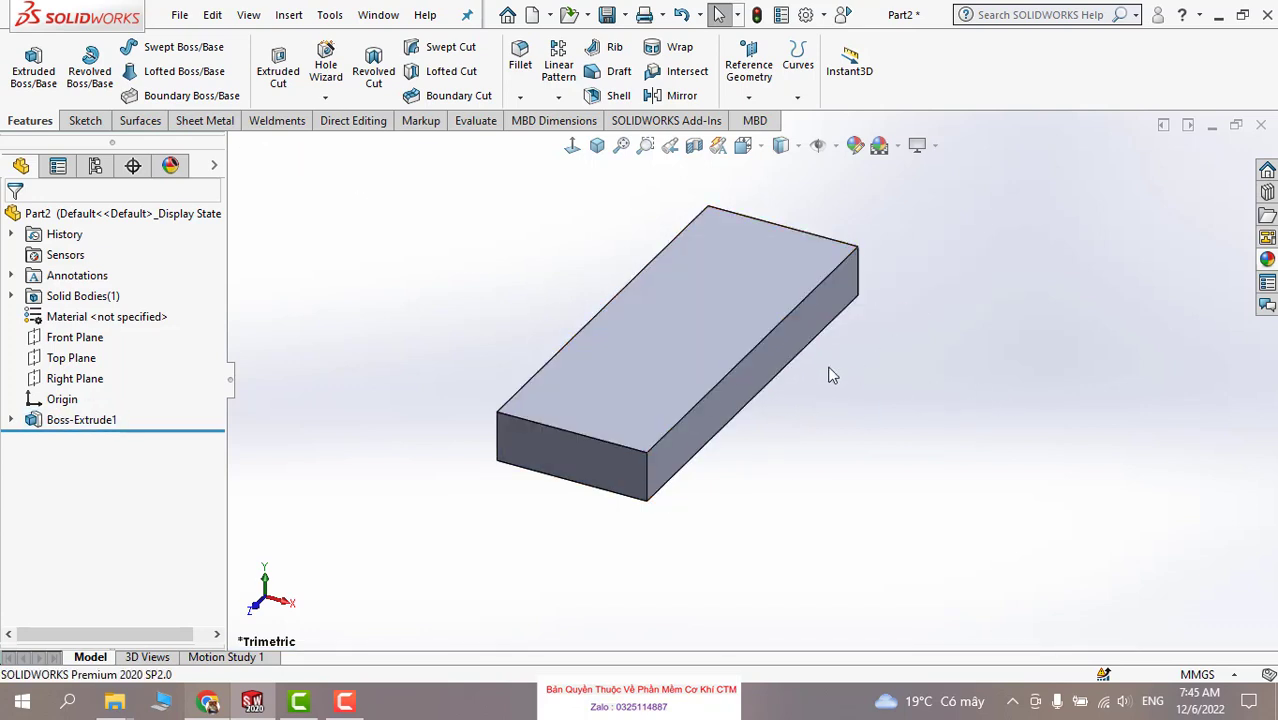
mouse_move(593, 291)
middle_down()
mouse_move(577, 316)
mouse_move(645, 325)
middle_up()
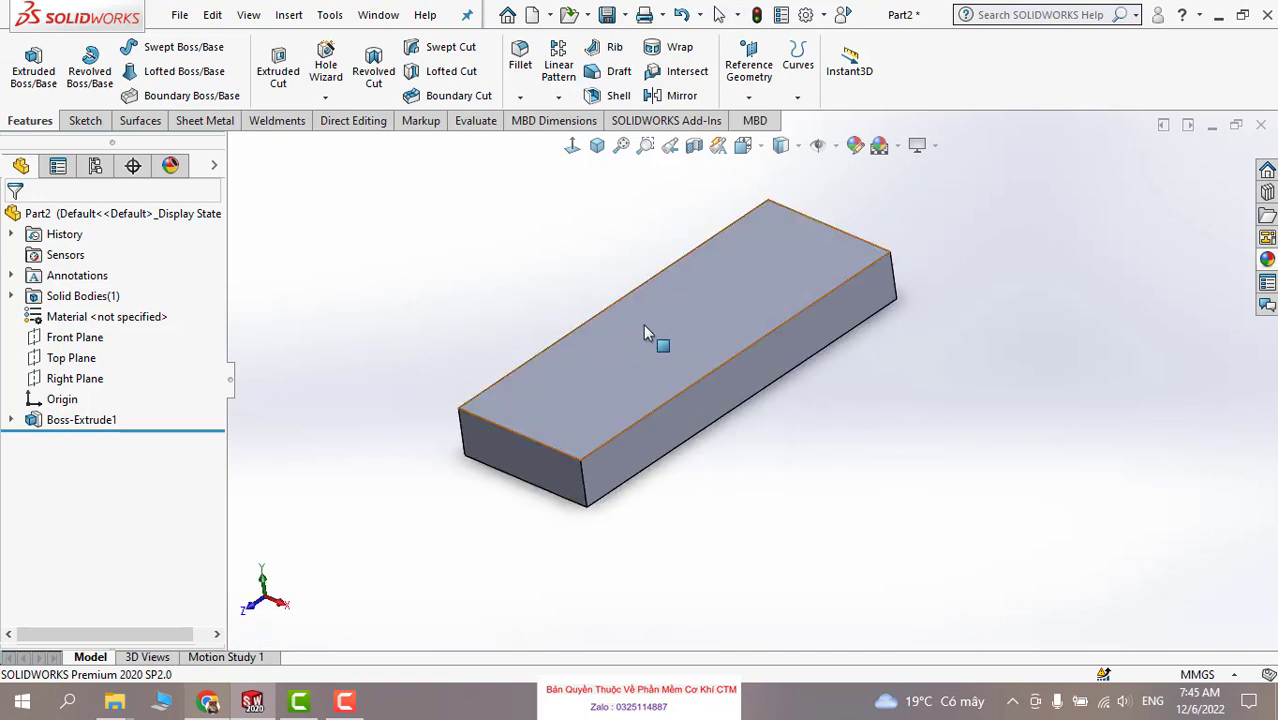
double_click(645, 325)
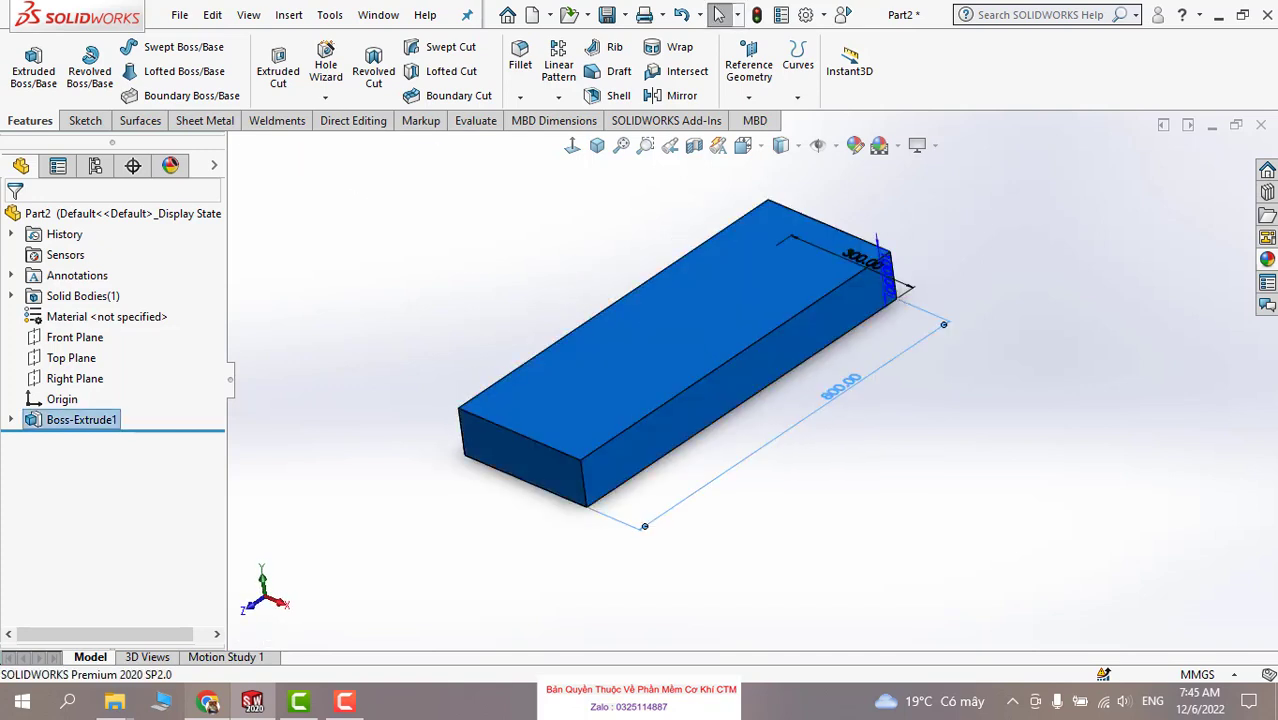
click(840, 385)
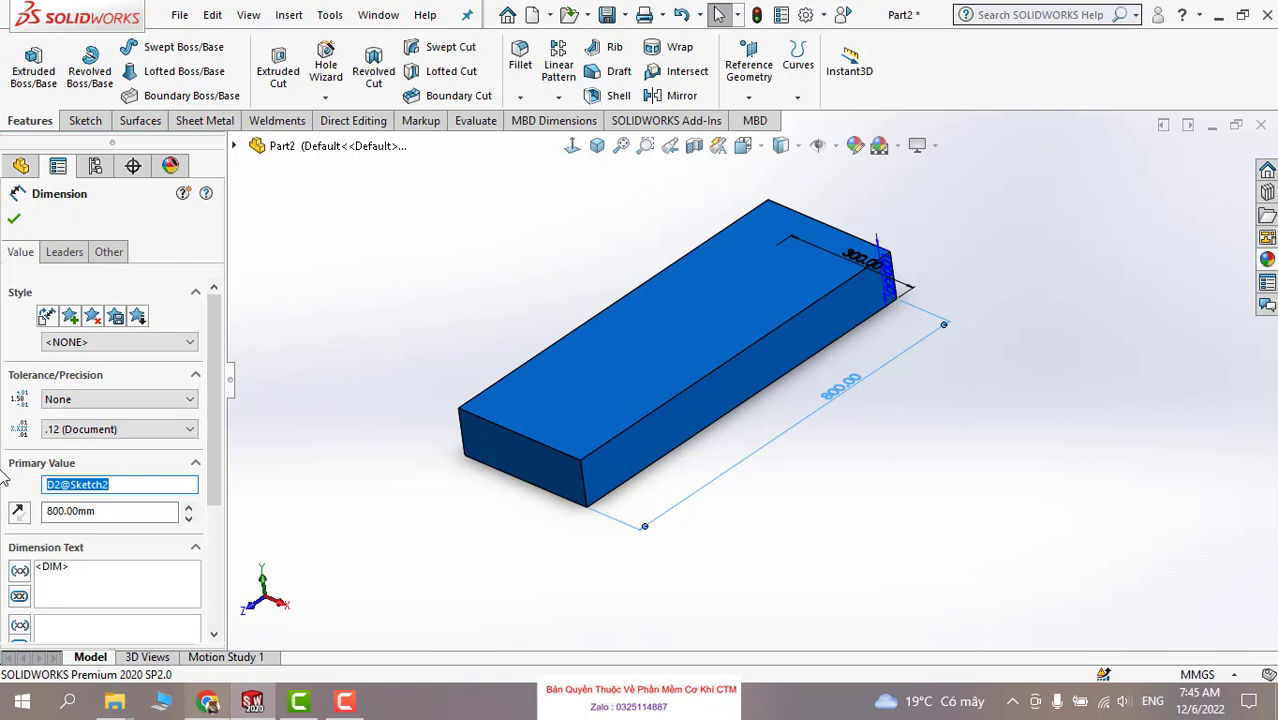
key(BackSpace)
text(WIDTH)
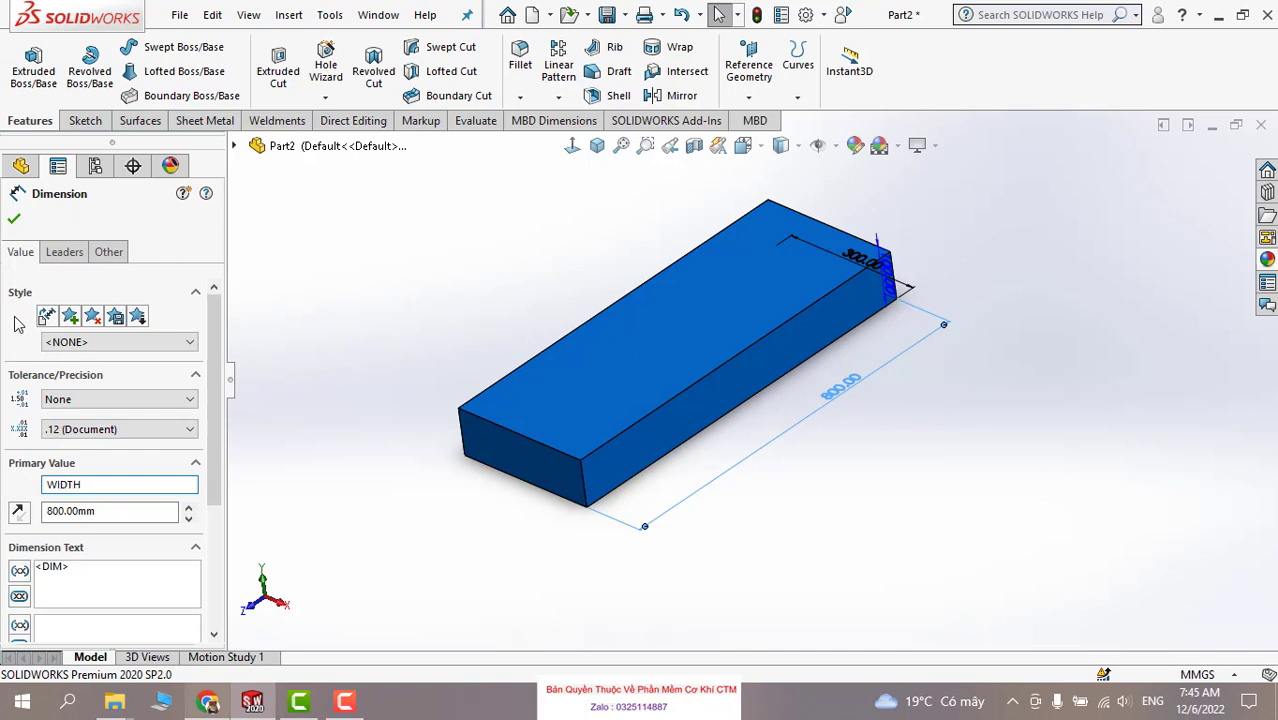
click(14, 218)
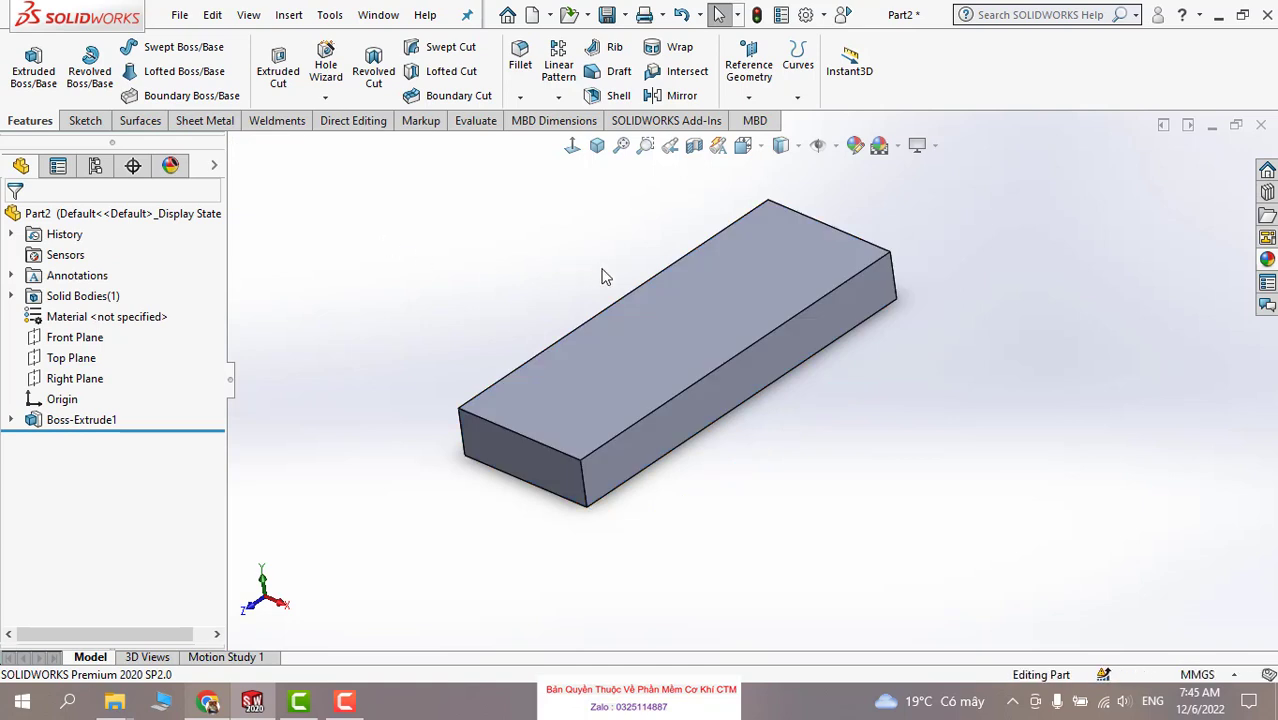
Change the 300 mm dimension's name from D1@Sketch2 to LENGTH.
double_click(699, 294)
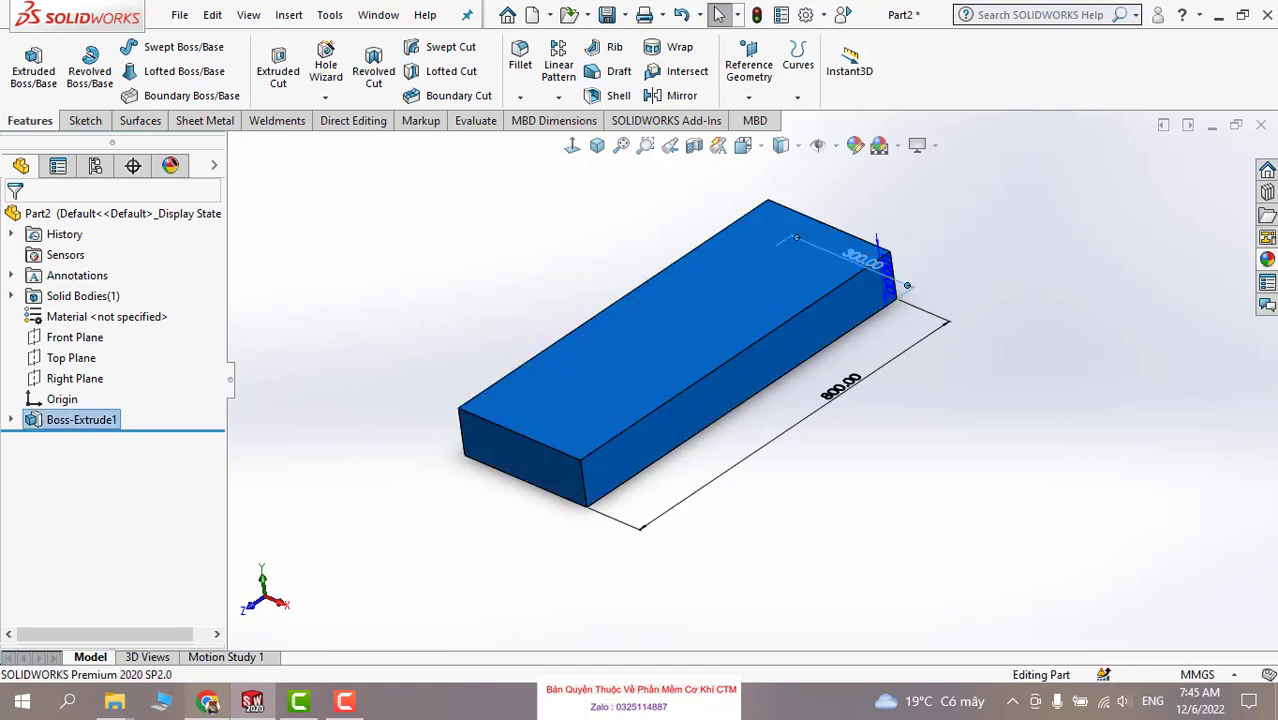
click(860, 262)
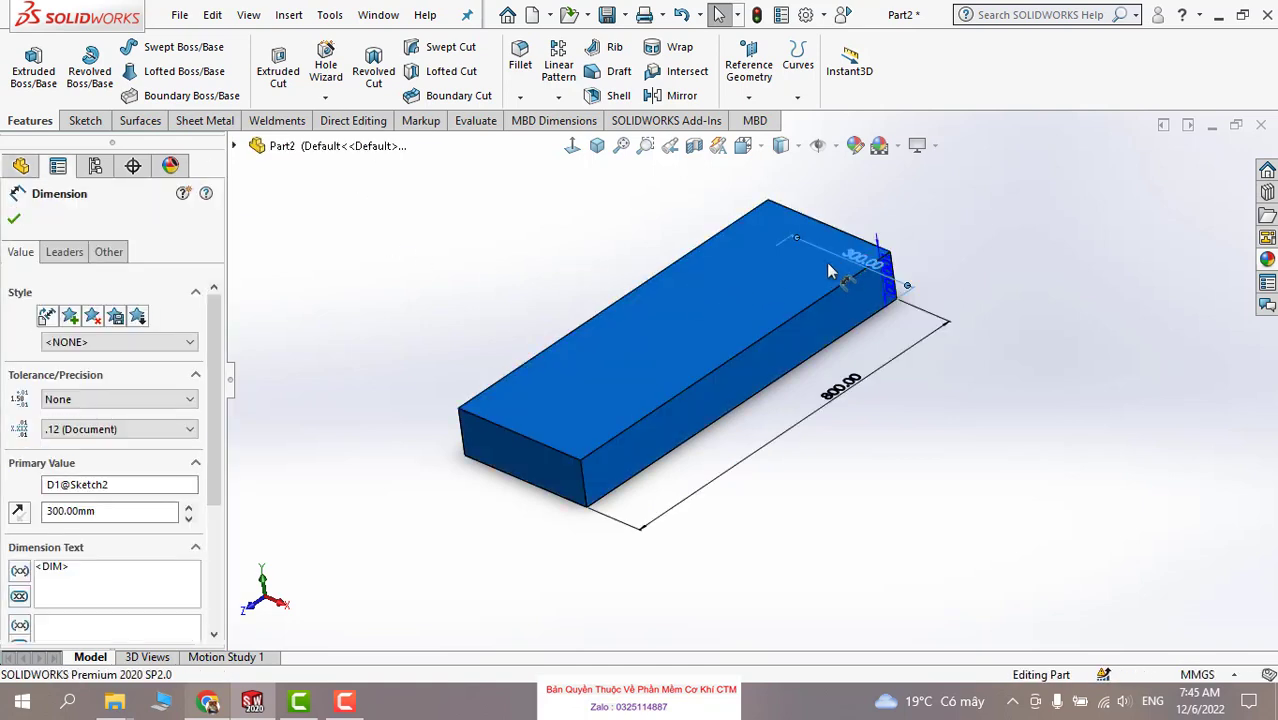
scroll(856, 271, down, 1)
drag(127, 482, 3, 482)
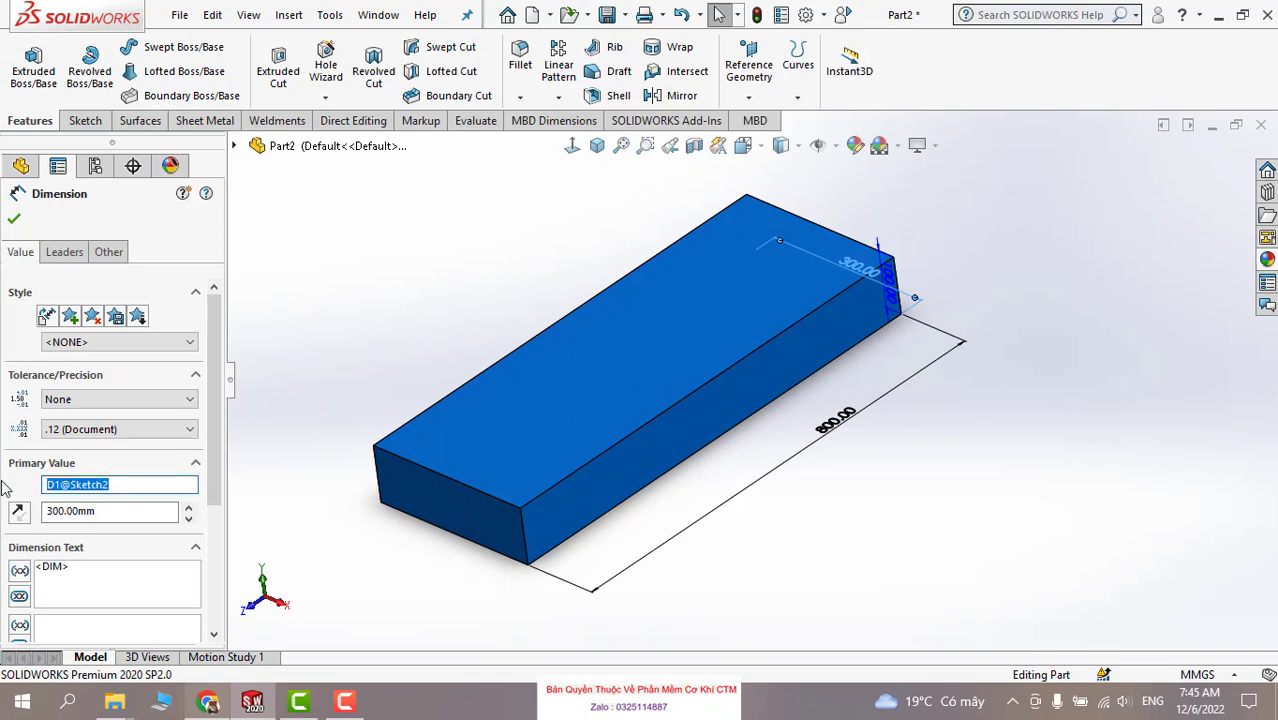
text(LENGTH)
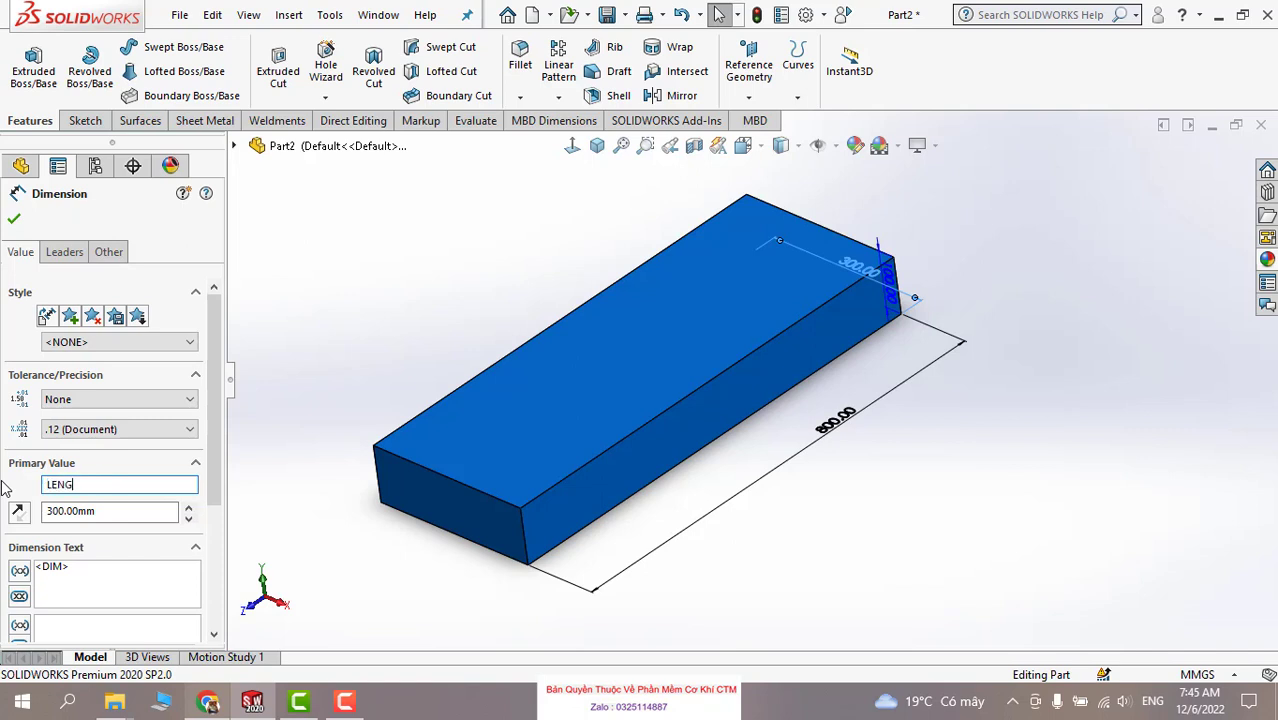
click(13, 219)
double_click(587, 369)
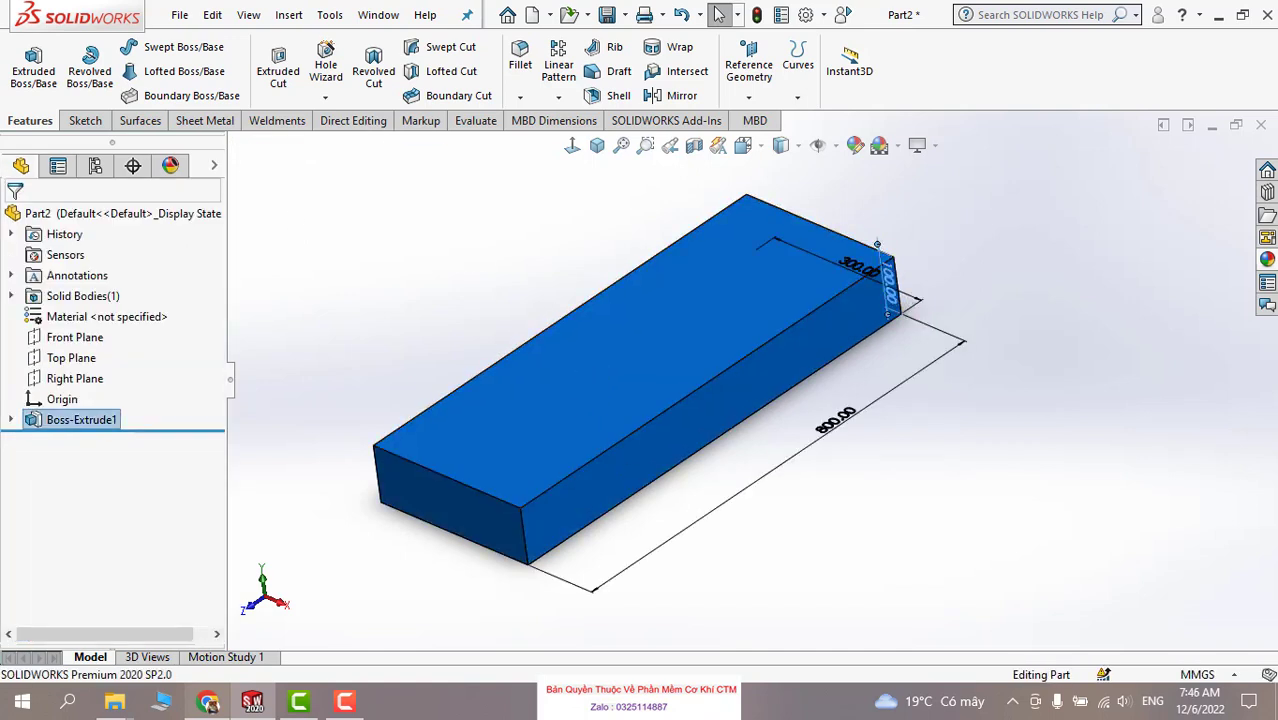
Change the 100 mm extrusion depth's name from D1@Boss-Extrude1 to HEIGHT.
double_click(886, 285)
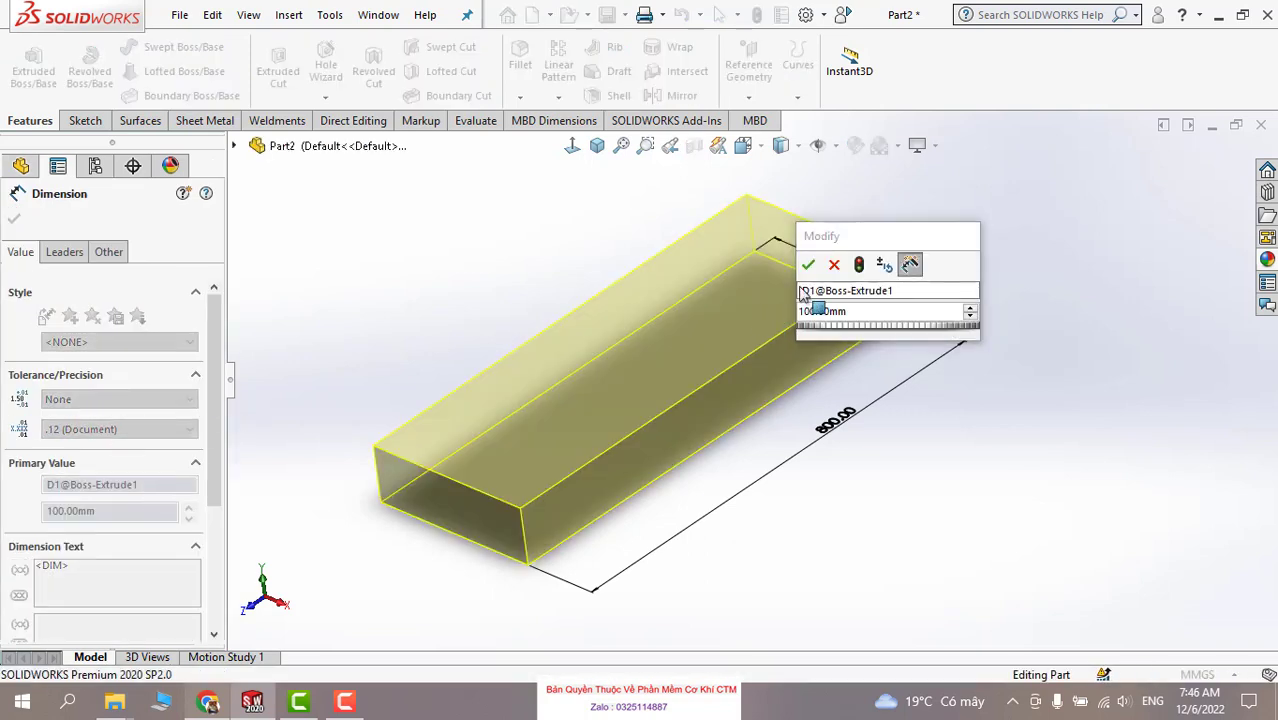
click(899, 290)
key(BackSpace)
key(BackSpace)
key(BackSpace)
text(HEIGHT)
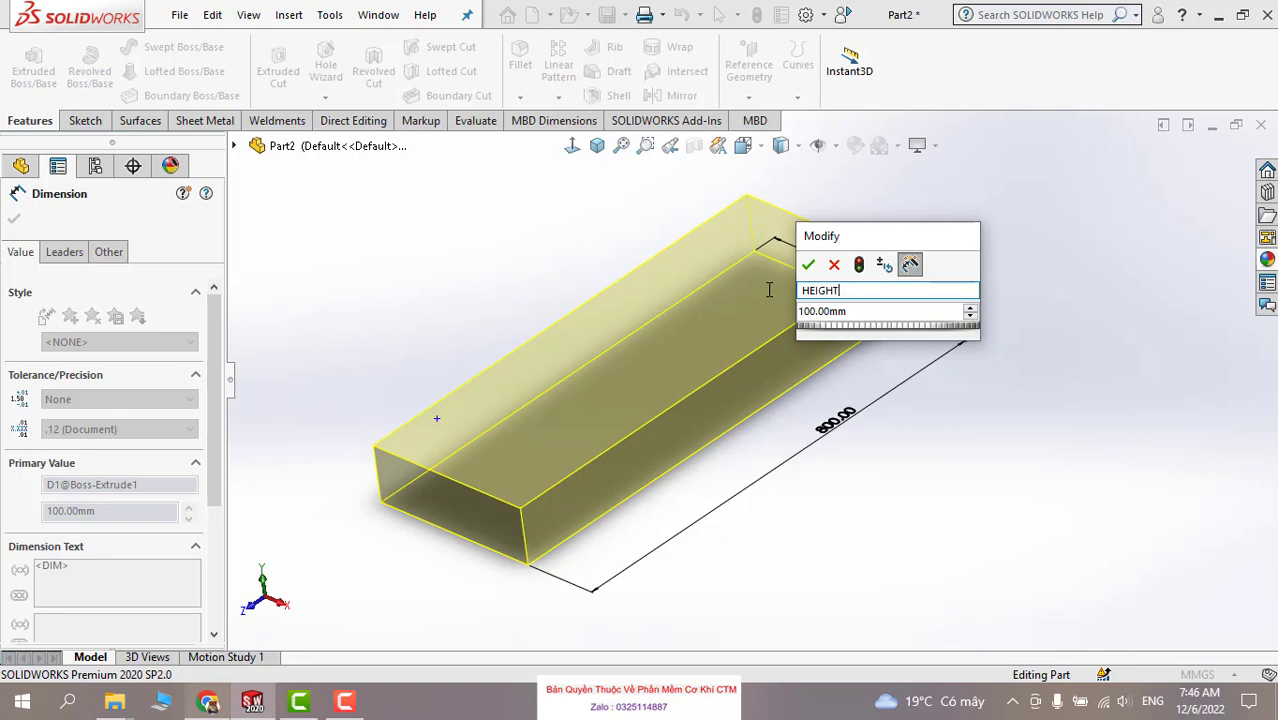
key(Tab)
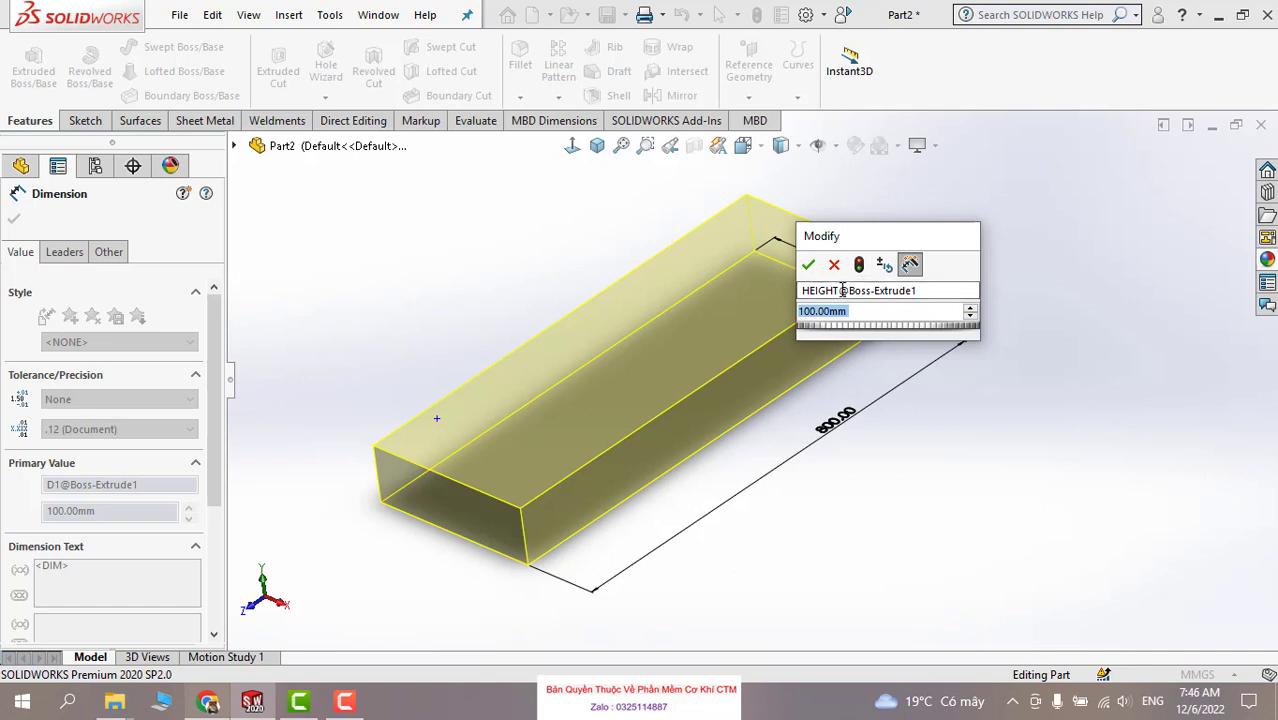
drag(836, 290, 806, 270)
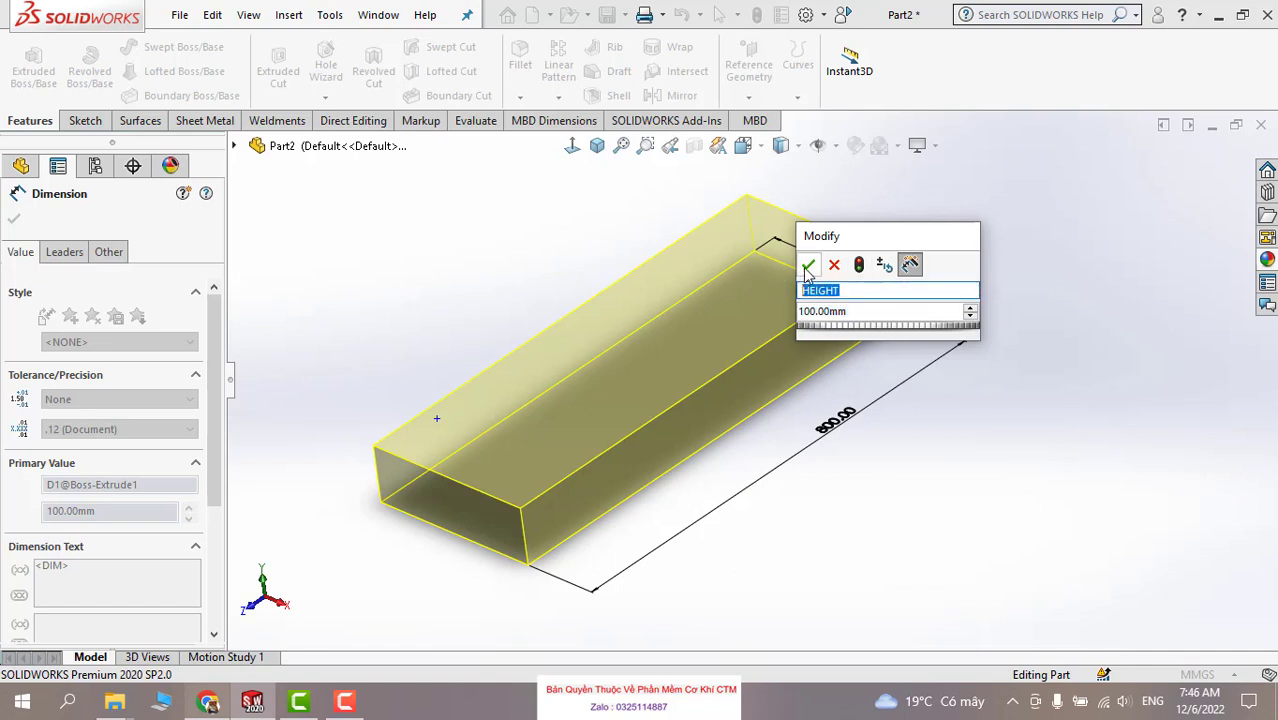
click(807, 265)
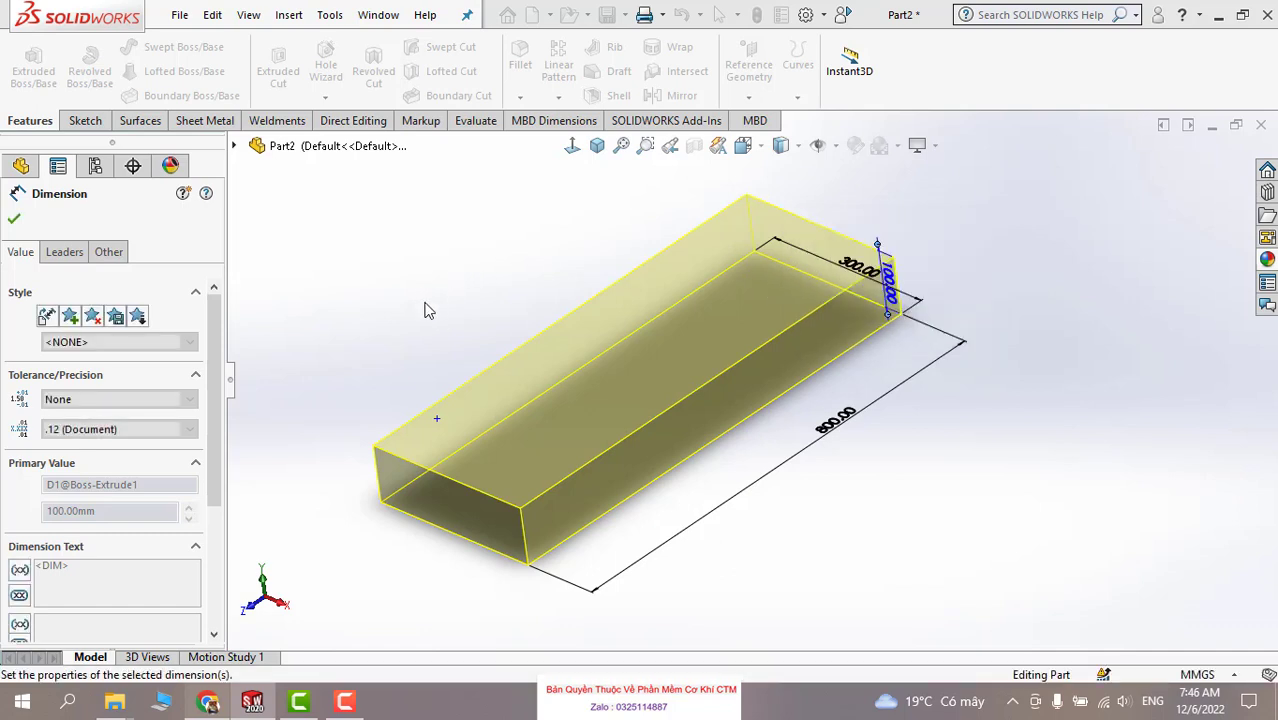
click(491, 268)
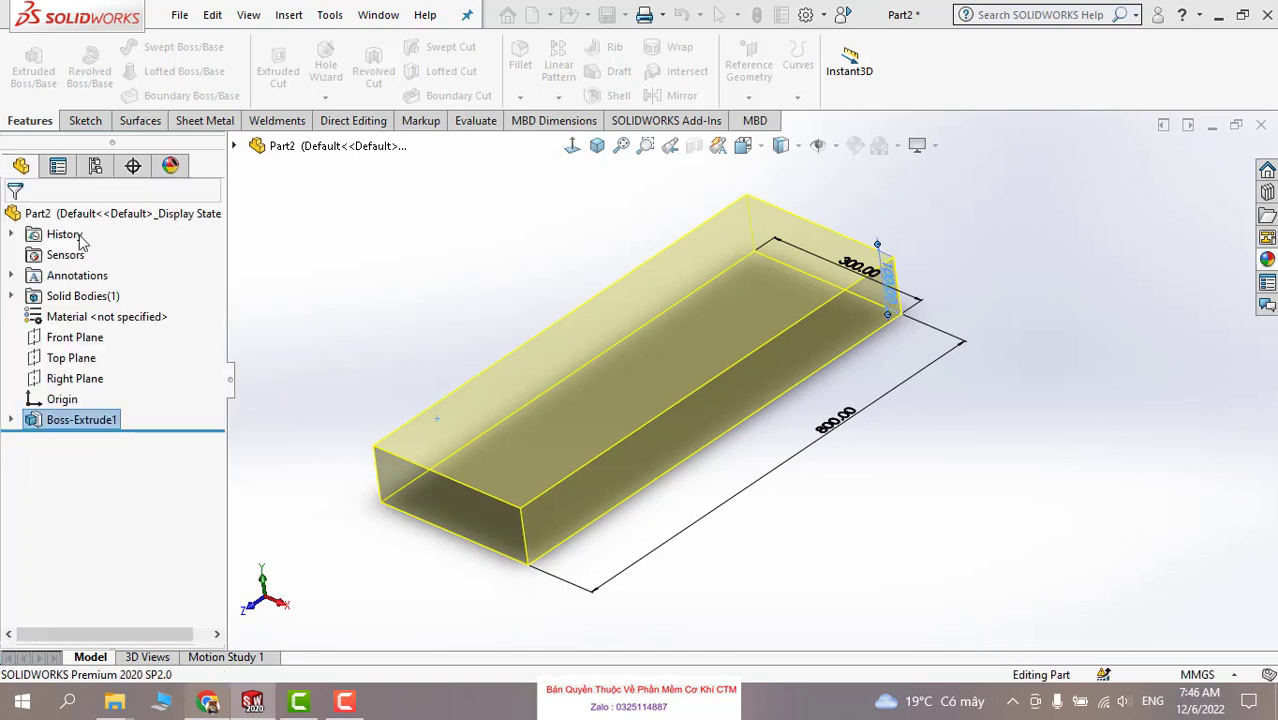
click(495, 265)
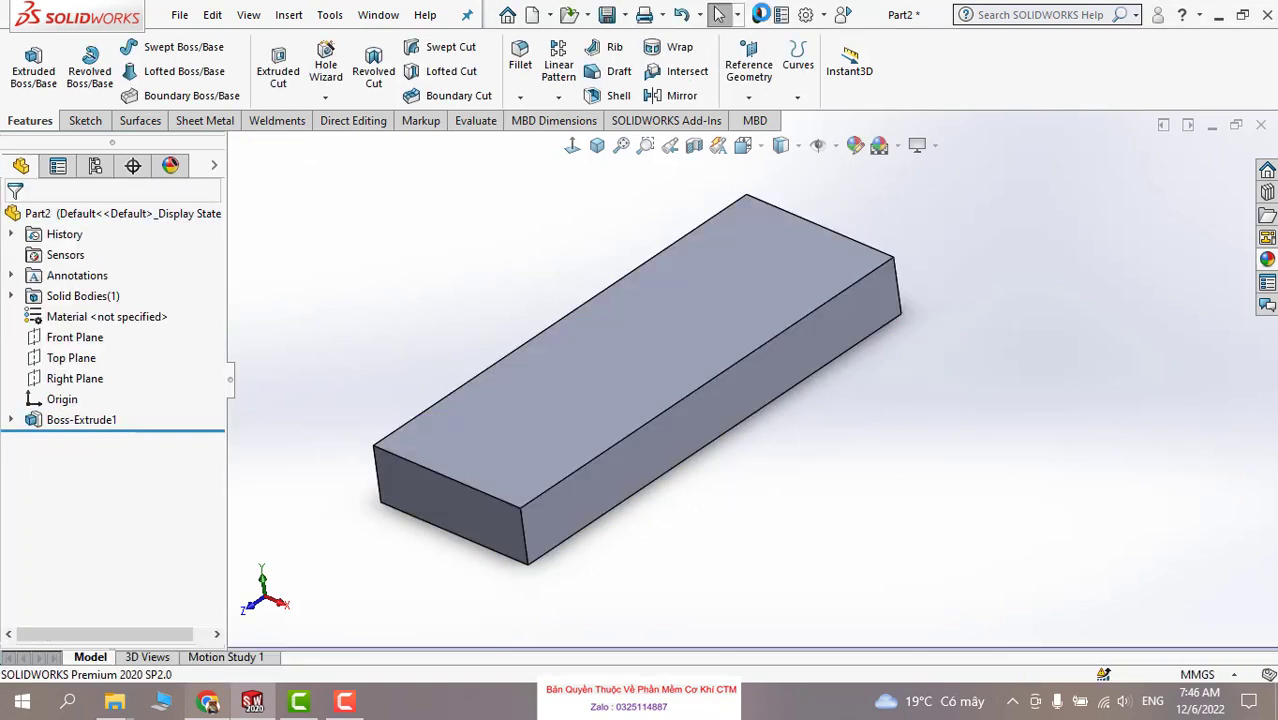
Apply the Metal > Gold appearance from the Appearances library to the whole block.
click(1266, 260)
scroll(1078, 270, down, 1)
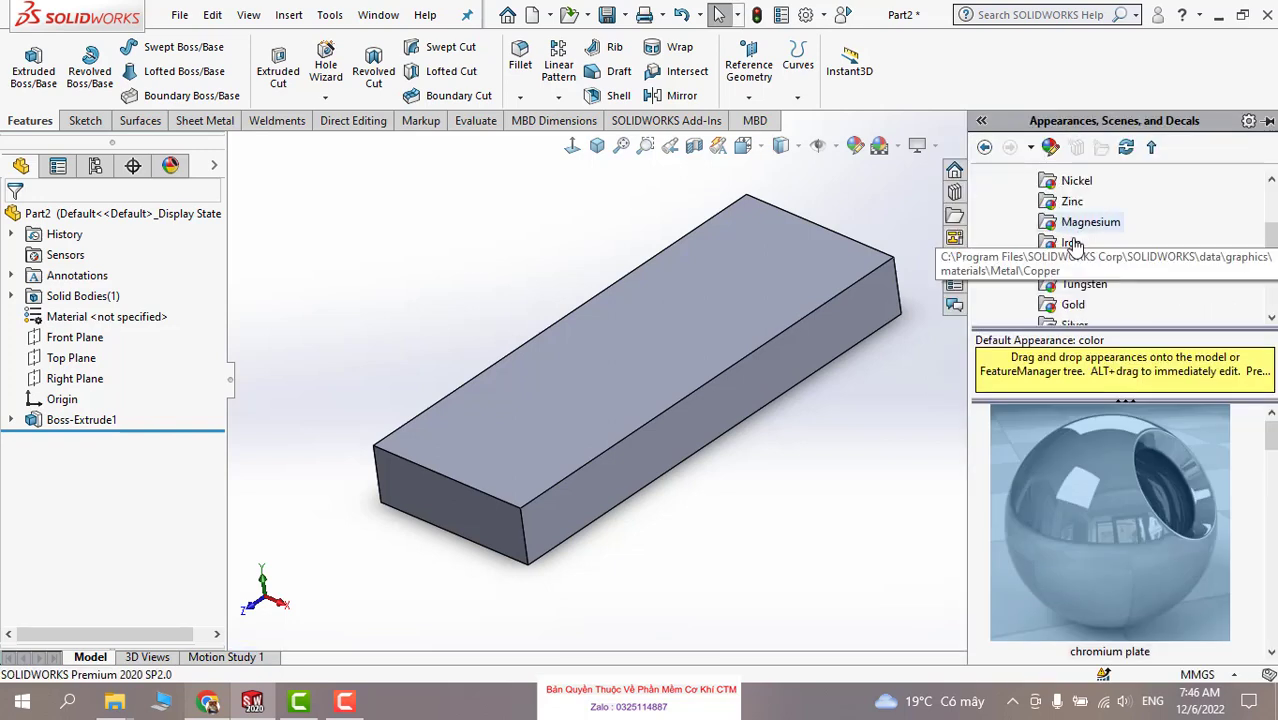
scroll(1082, 295, down, 2)
scroll(1082, 298, down, 1)
scroll(1082, 298, down, 2)
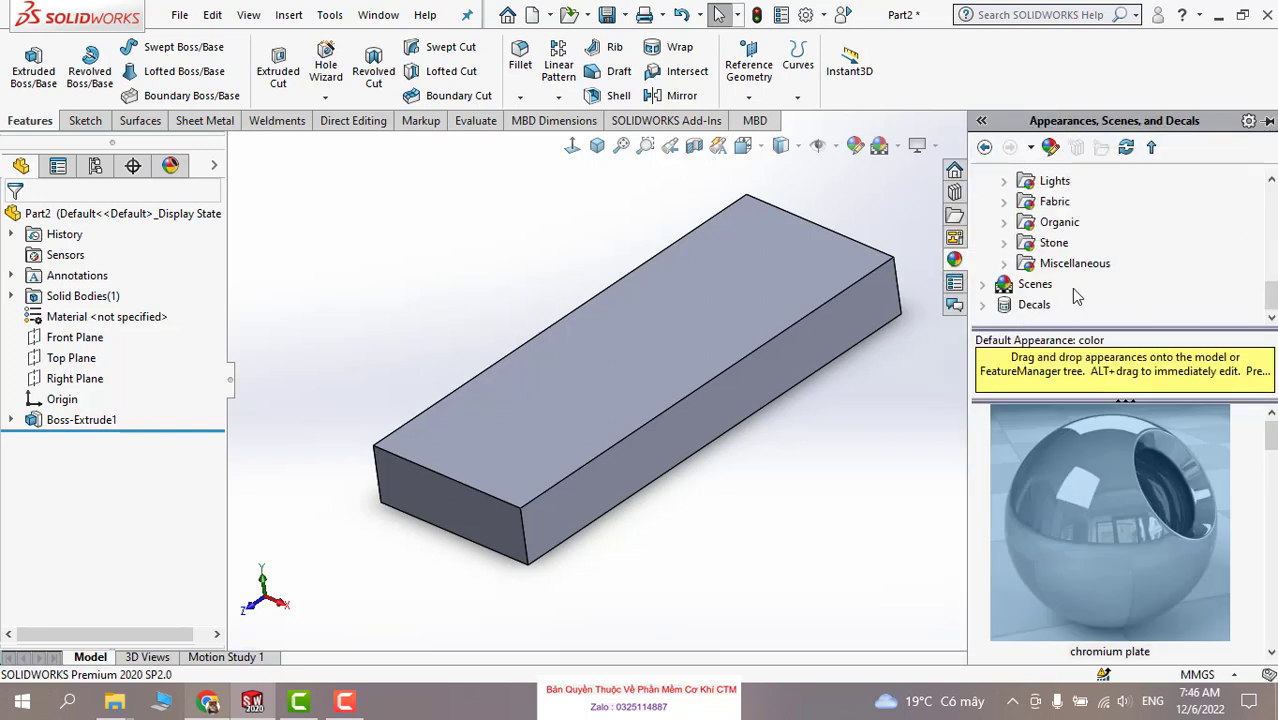
click(1055, 228)
scroll(1055, 229, up, 3)
click(1068, 181)
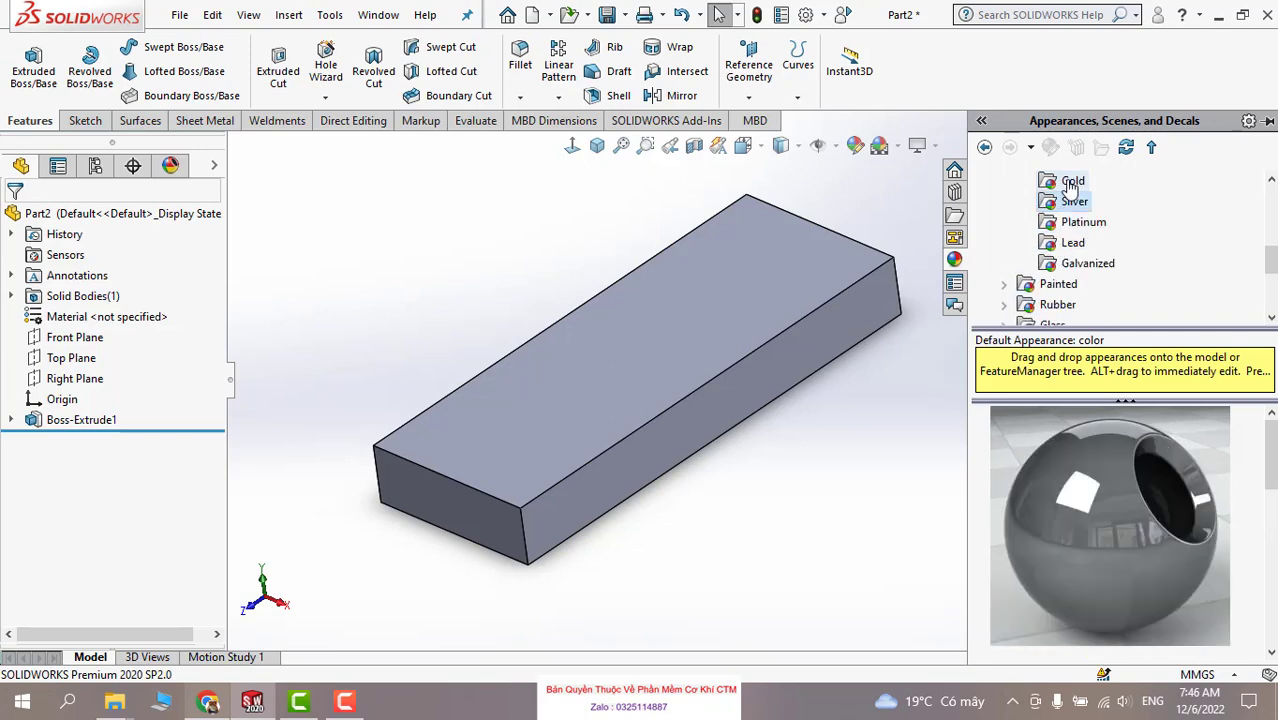
drag(1086, 475, 772, 372)
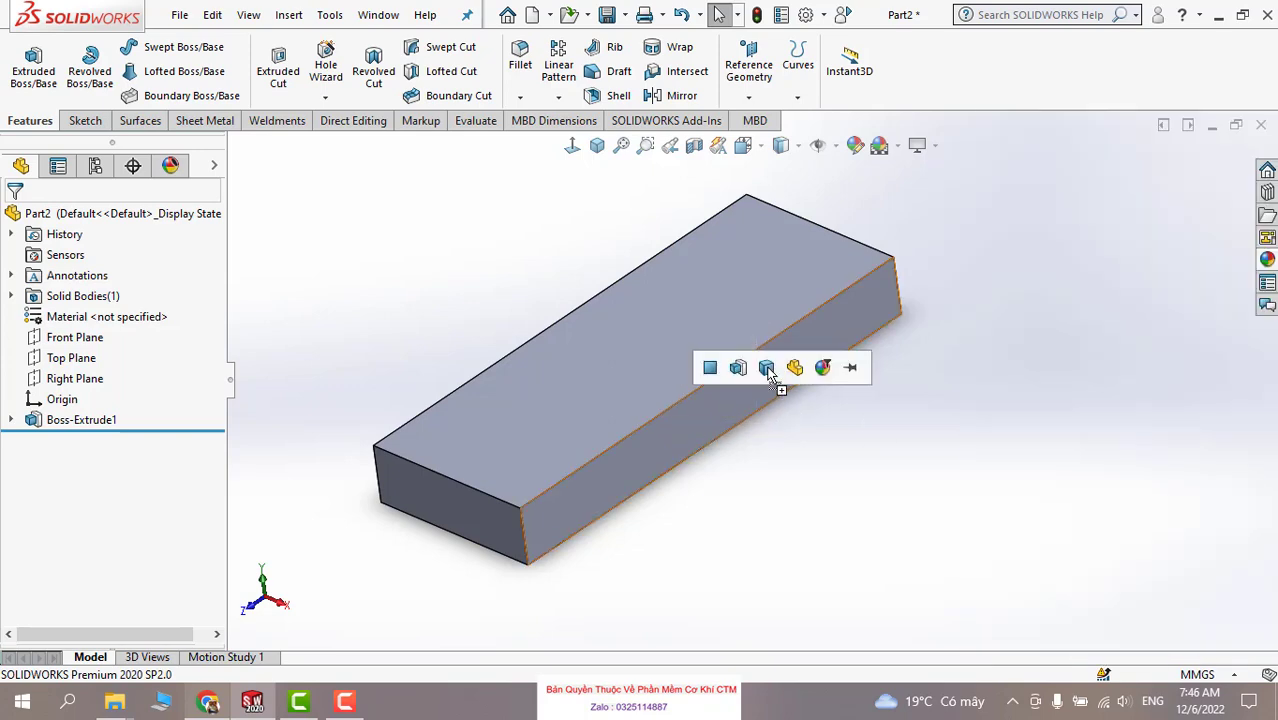
click(767, 369)
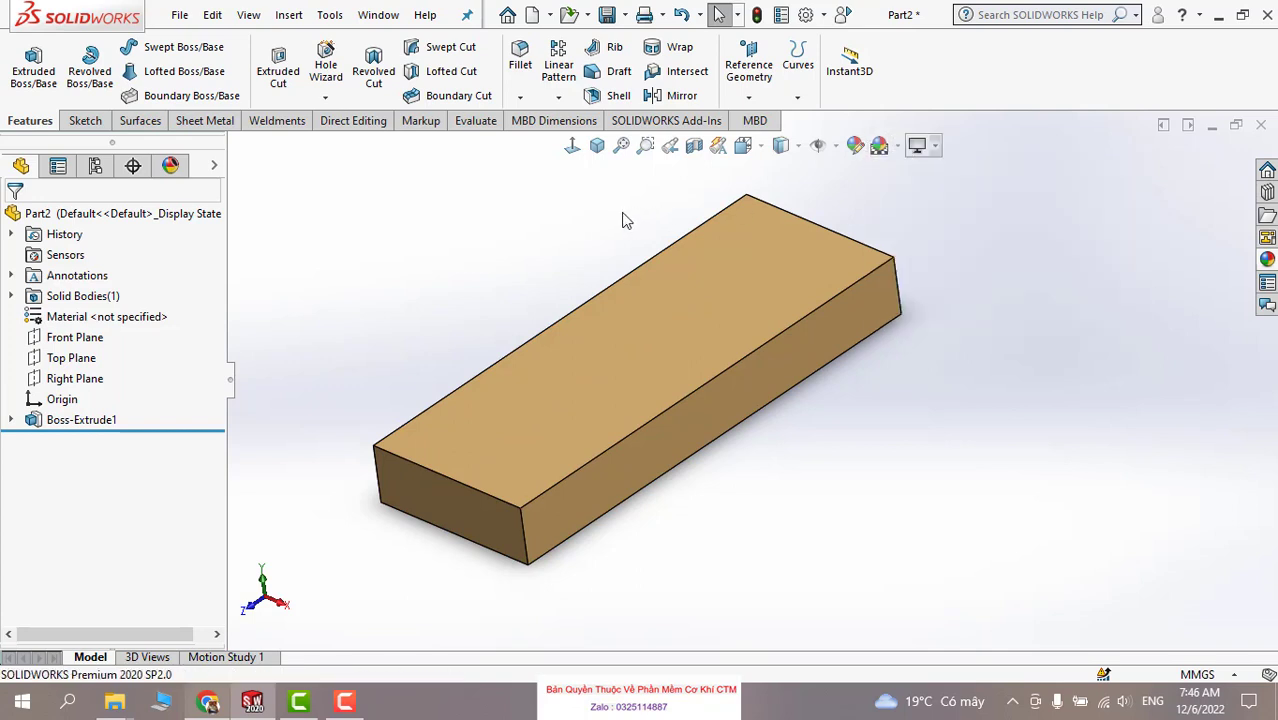
click(597, 147)
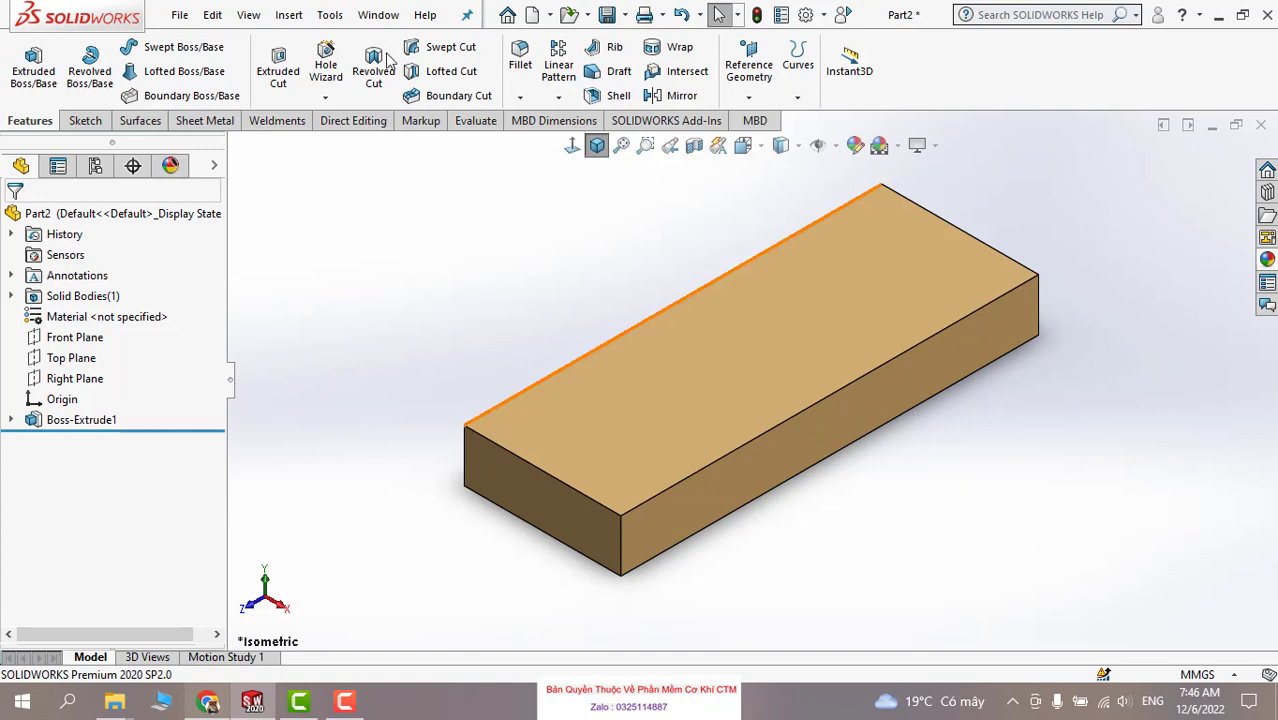
Show all feature dimensions on the block, inspect them, and return to isometric view.
right_click(62, 276)
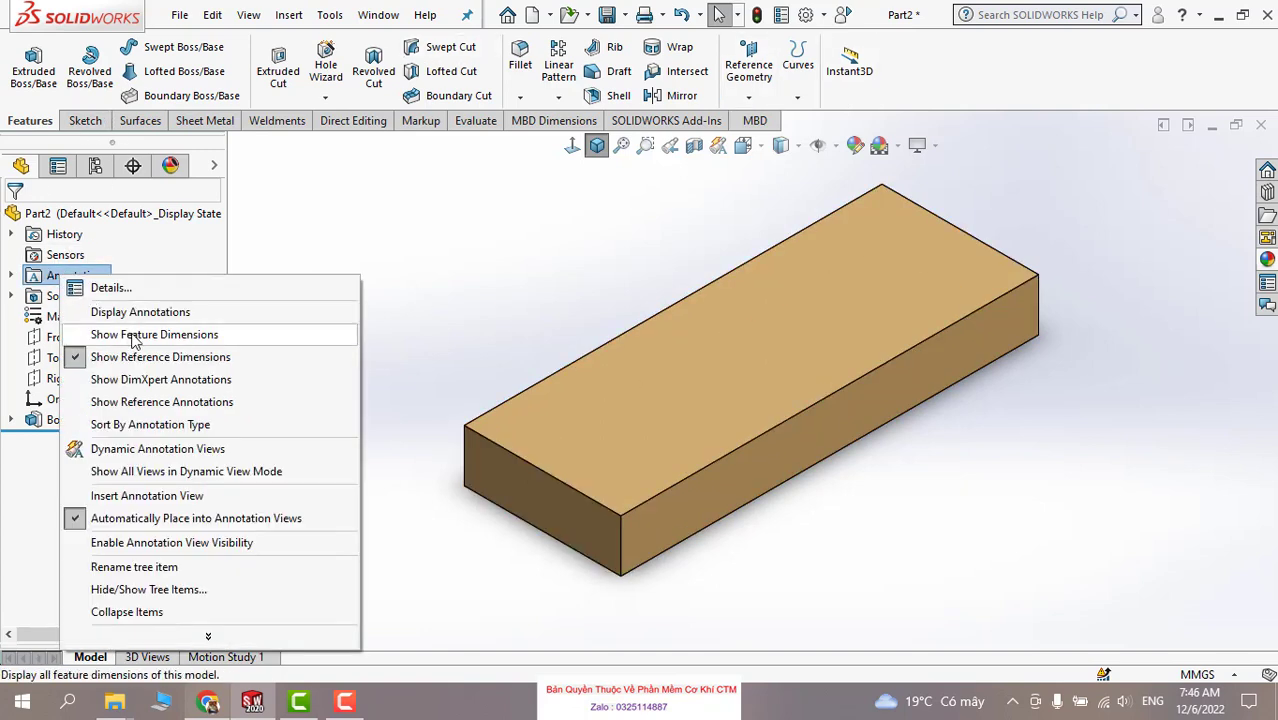
click(172, 335)
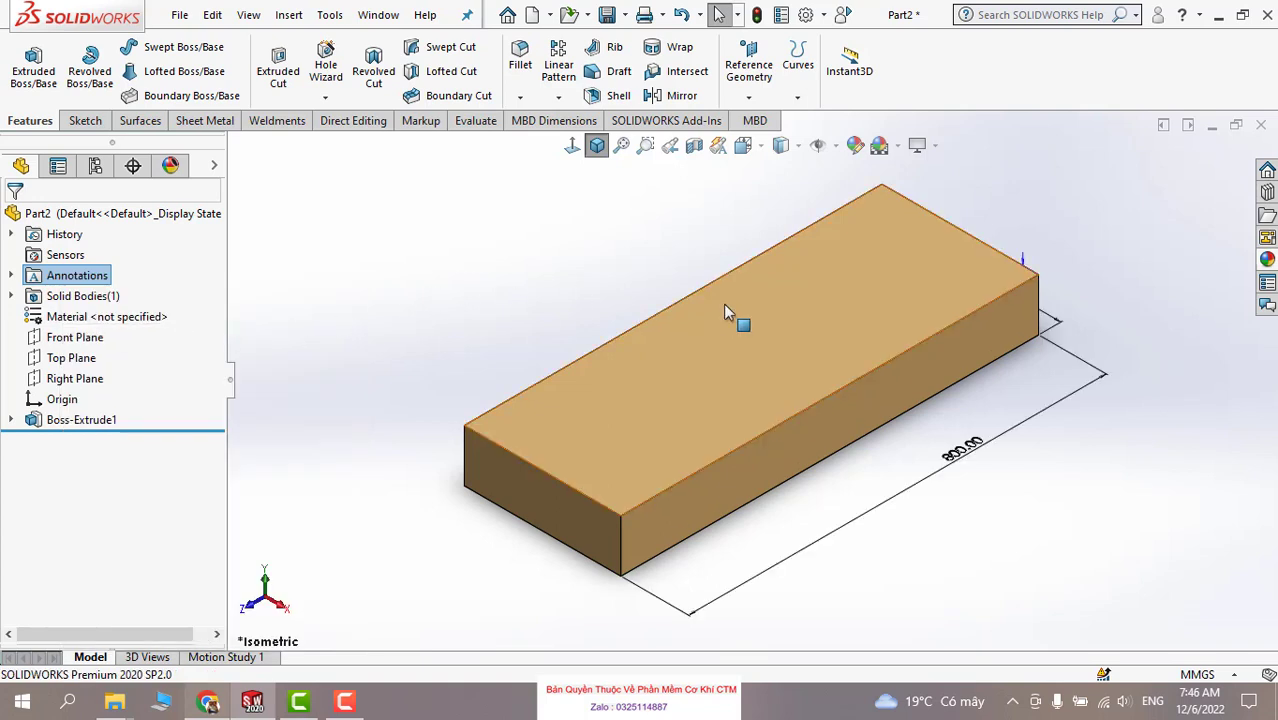
mouse_move(736, 308)
middle_down()
mouse_move(719, 271)
mouse_move(621, 258)
mouse_move(625, 306)
mouse_move(786, 347)
mouse_move(585, 400)
middle_up()
scroll(839, 356, down, 3)
click(840, 365)
scroll(840, 365, up, 2)
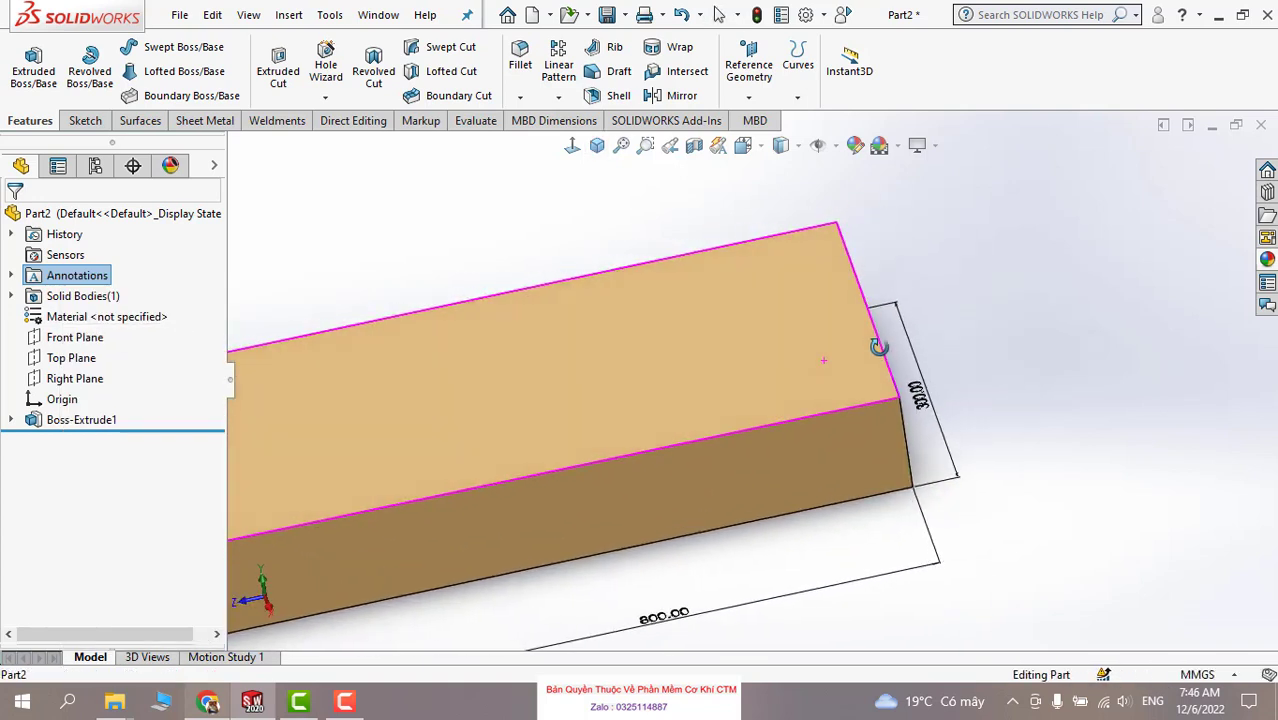
click(95, 285)
right_click(87, 277)
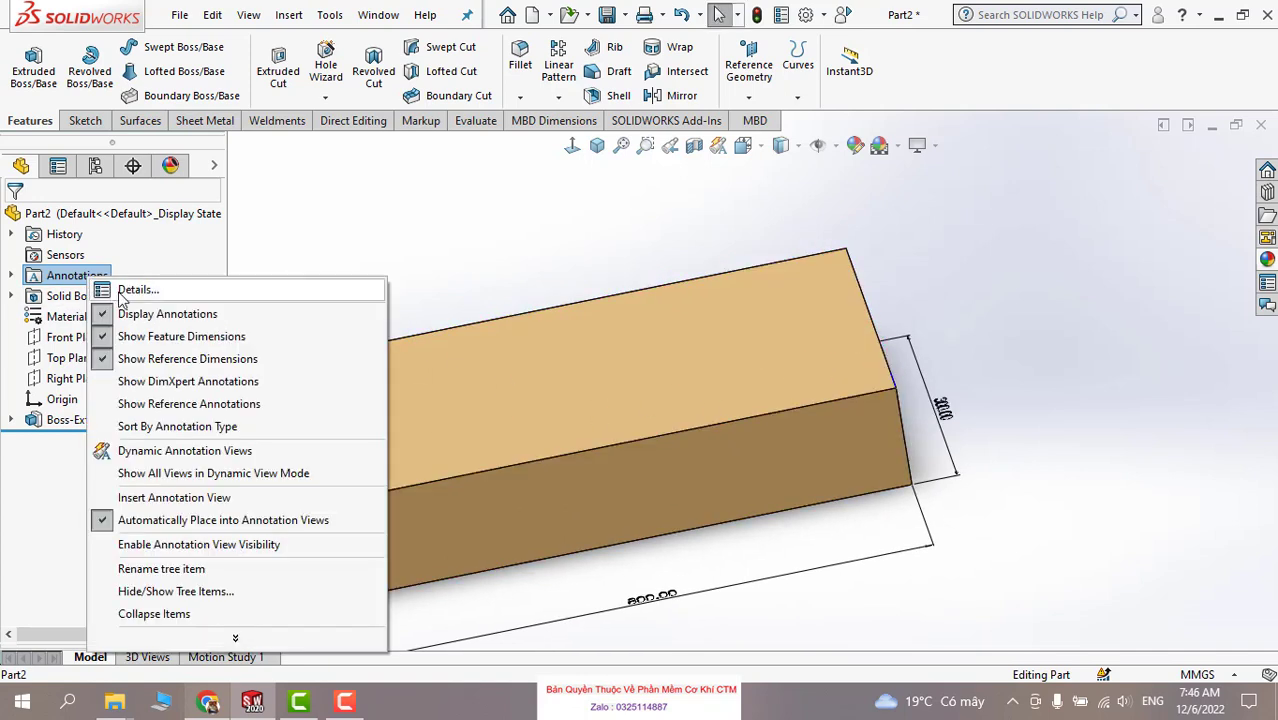
click(478, 280)
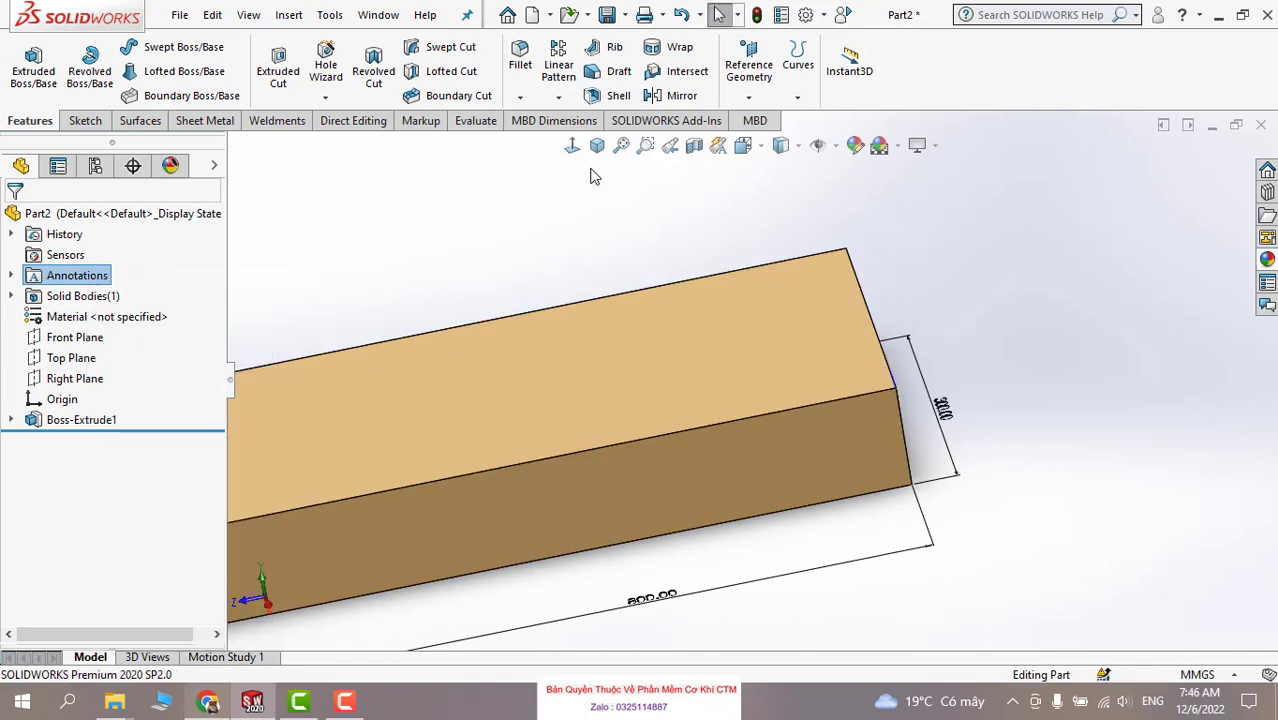
key(ctrl+7)
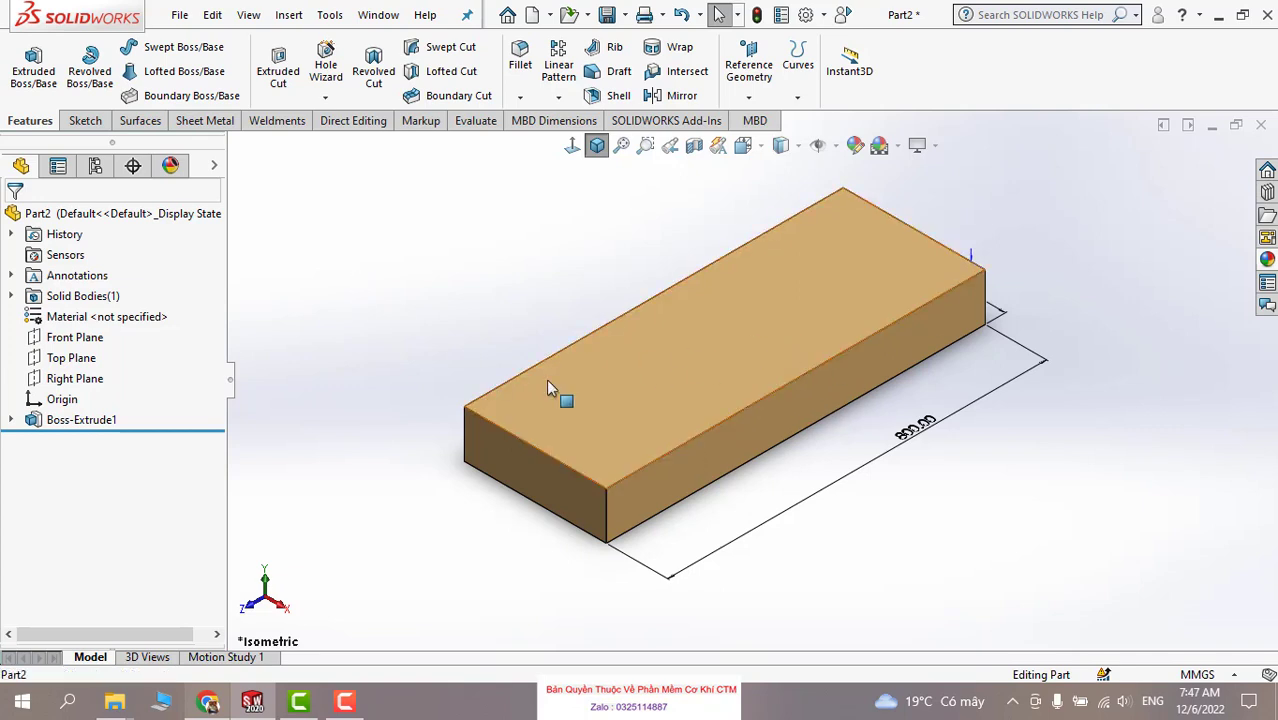
Start a sketch on the block's top face, then bring up the Insert menu in isometric view.
click(631, 360)
right_click(627, 357)
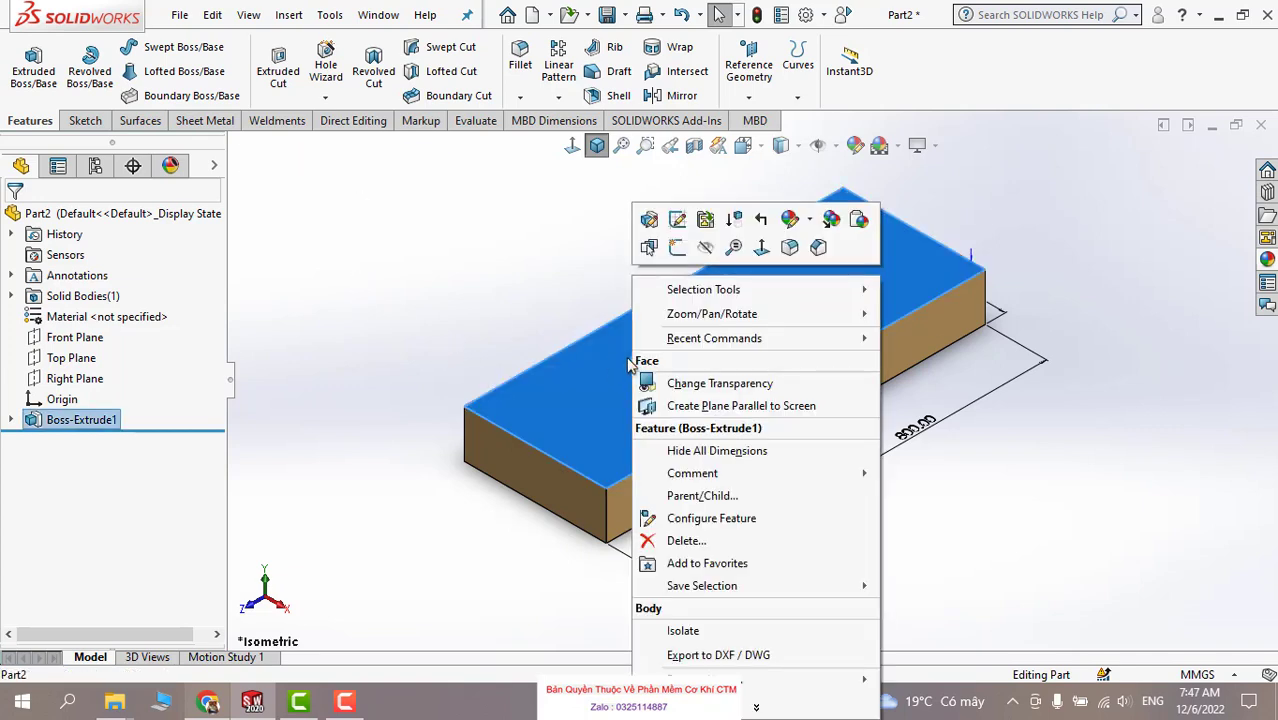
click(677, 246)
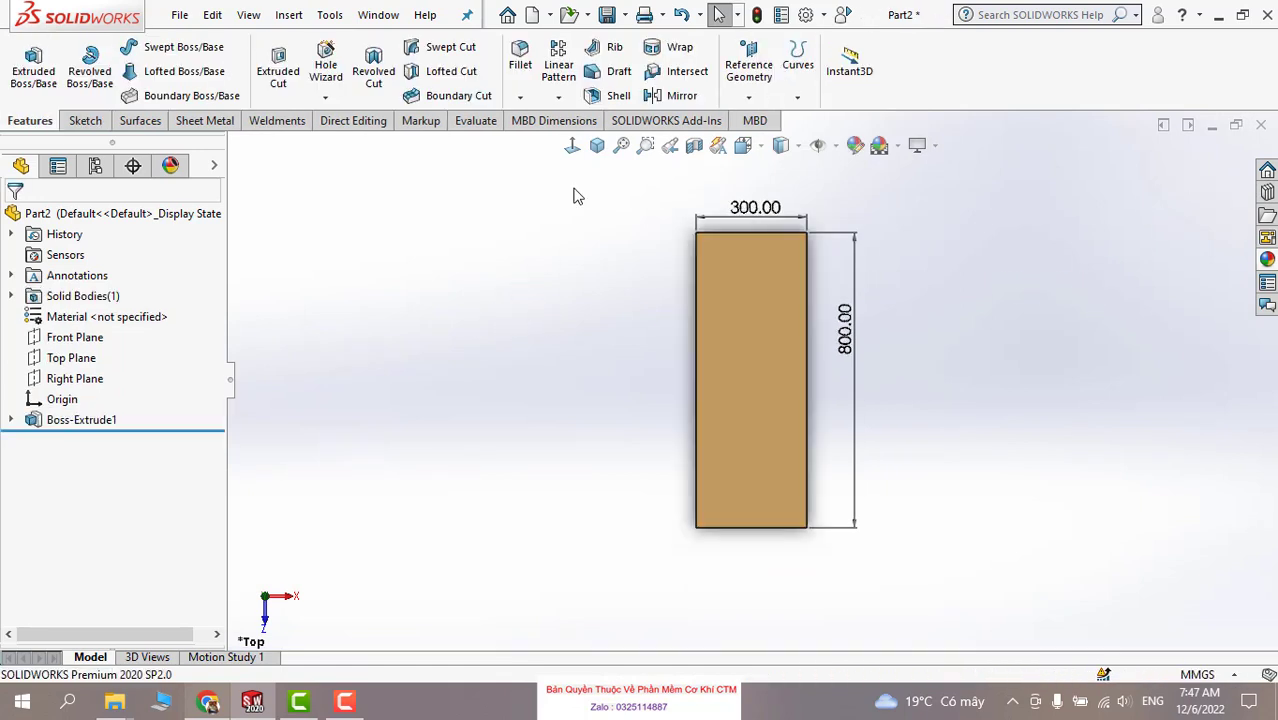
click(597, 145)
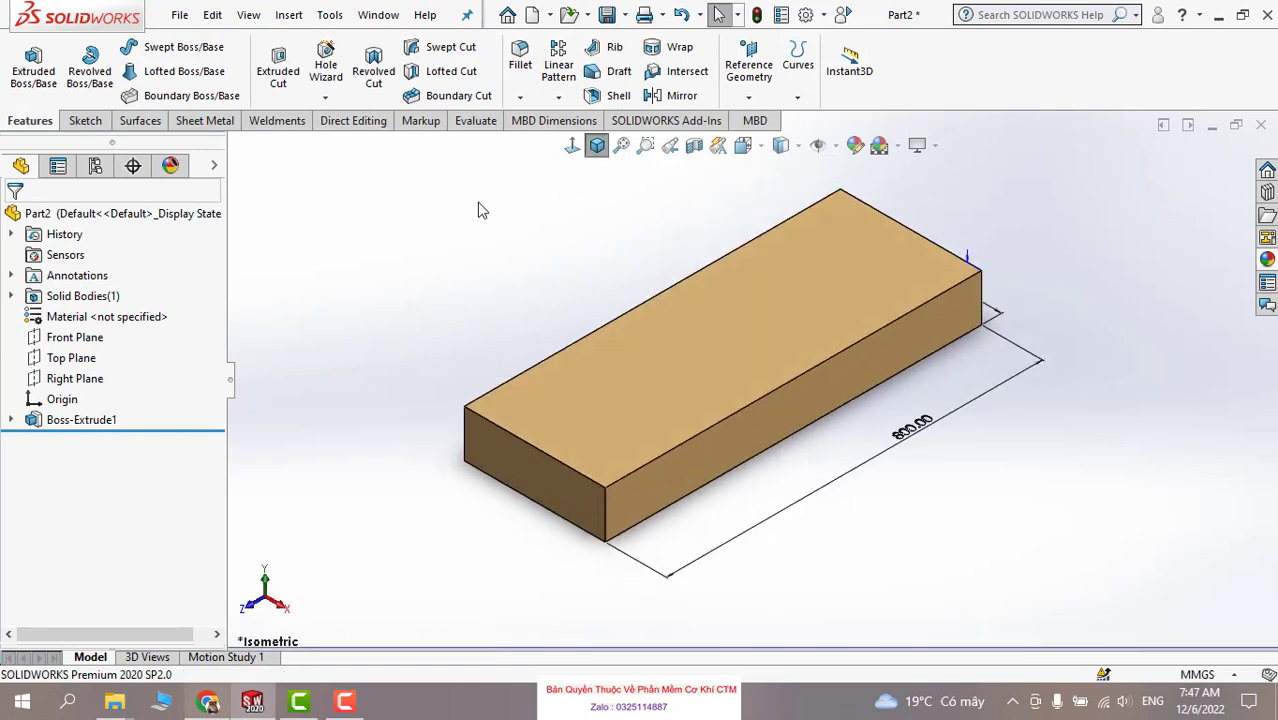
click(289, 15)
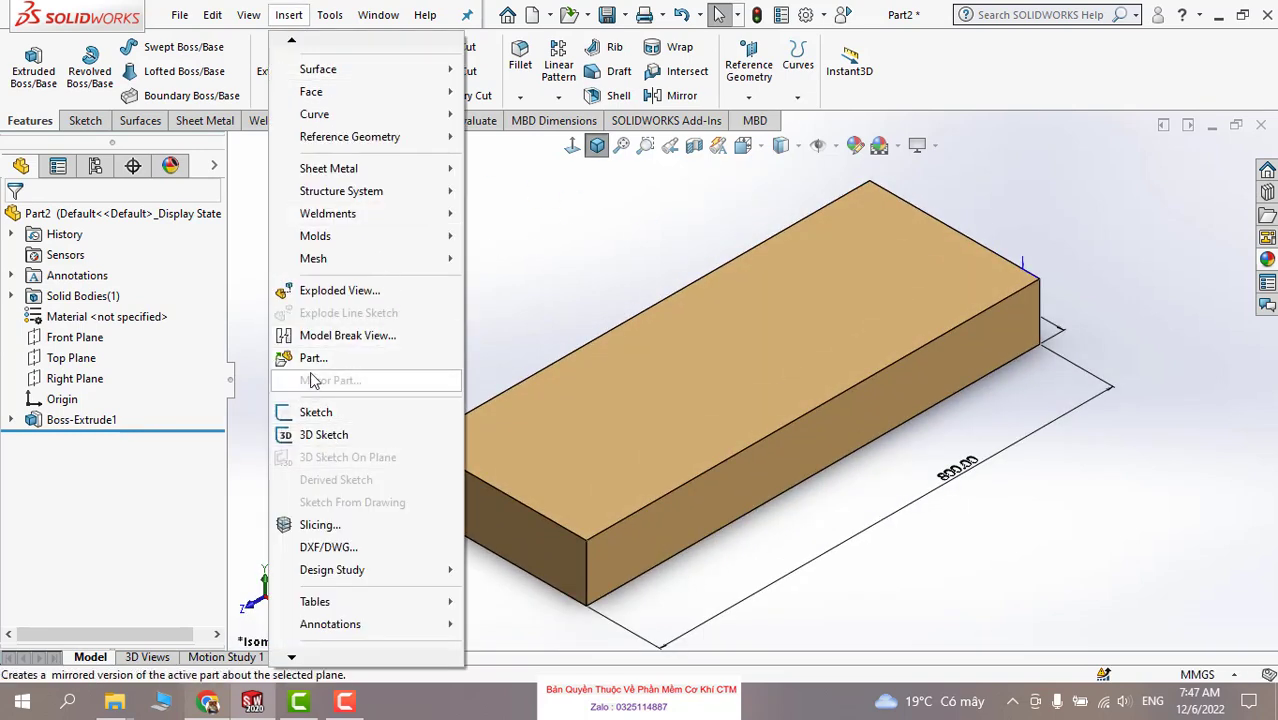
mouse_move(315, 601)
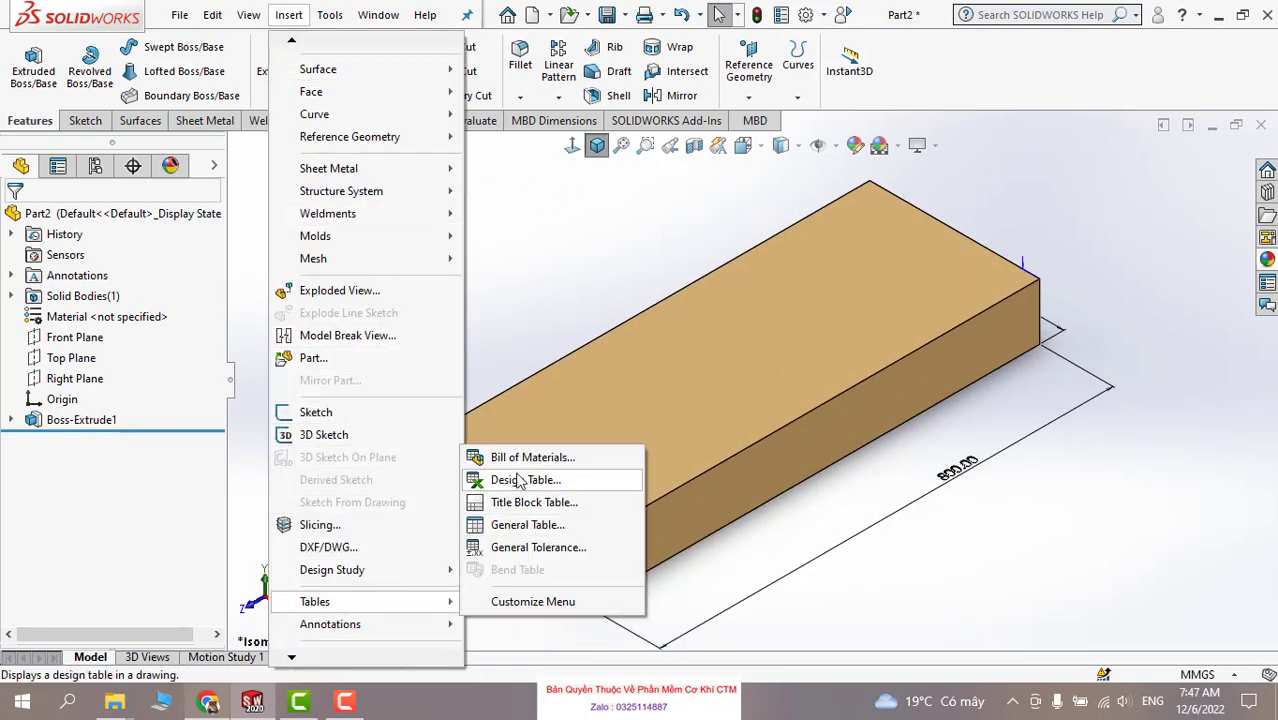
Insert an auto-created Design Table for Part2, showing its embedded Excel worksheet.
click(518, 484)
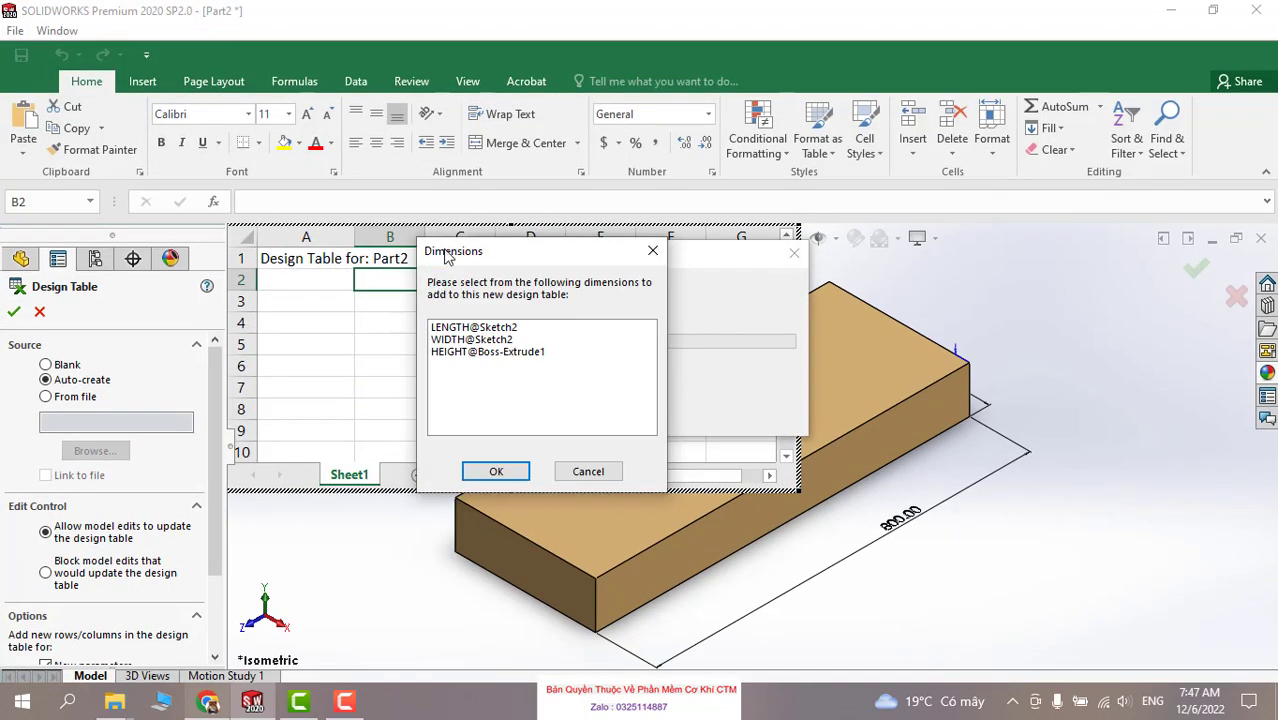
Dismiss the Office activation prompt and start picking dimensions in the Dimensions list.
drag(447, 257, 805, 261)
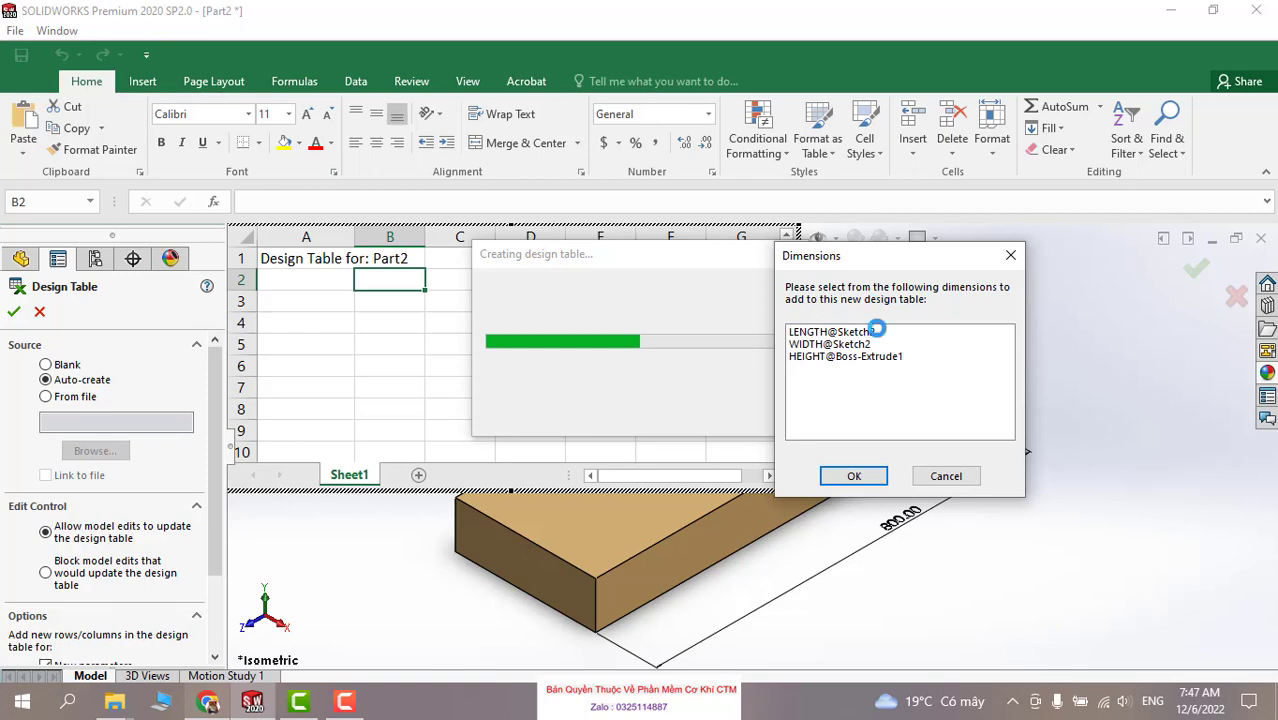
drag(849, 263, 588, 252)
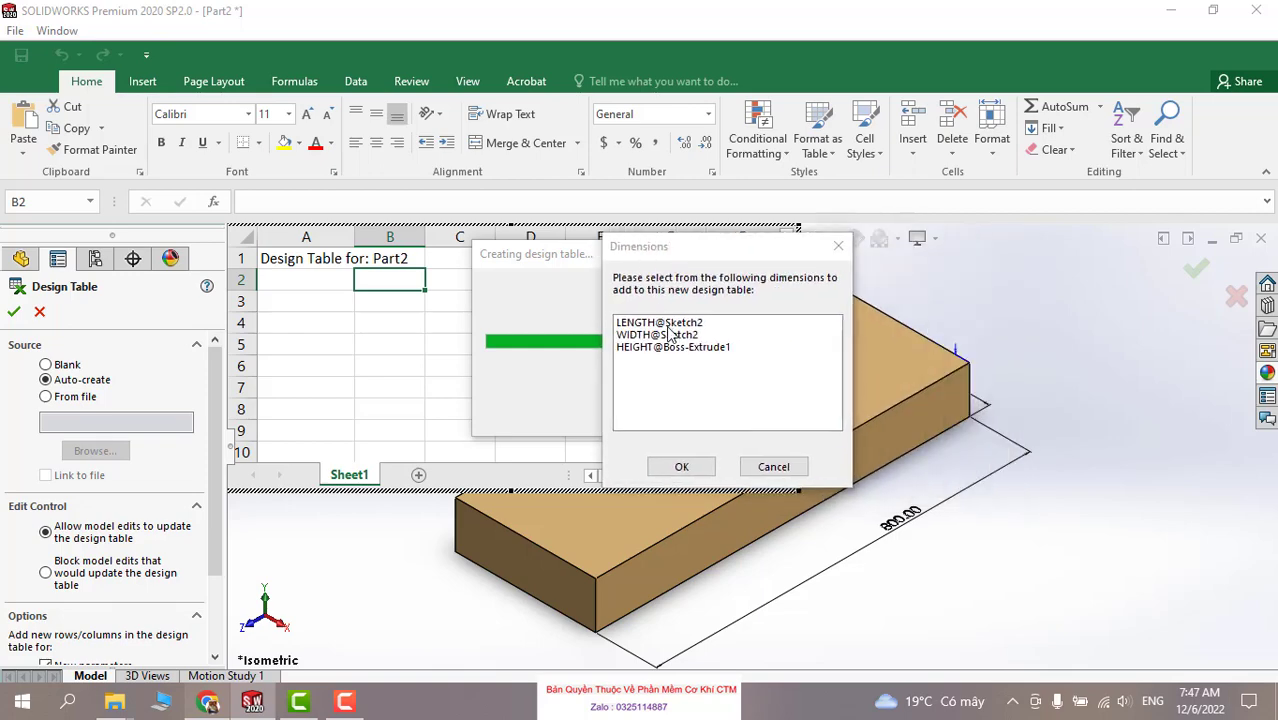
click(850, 133)
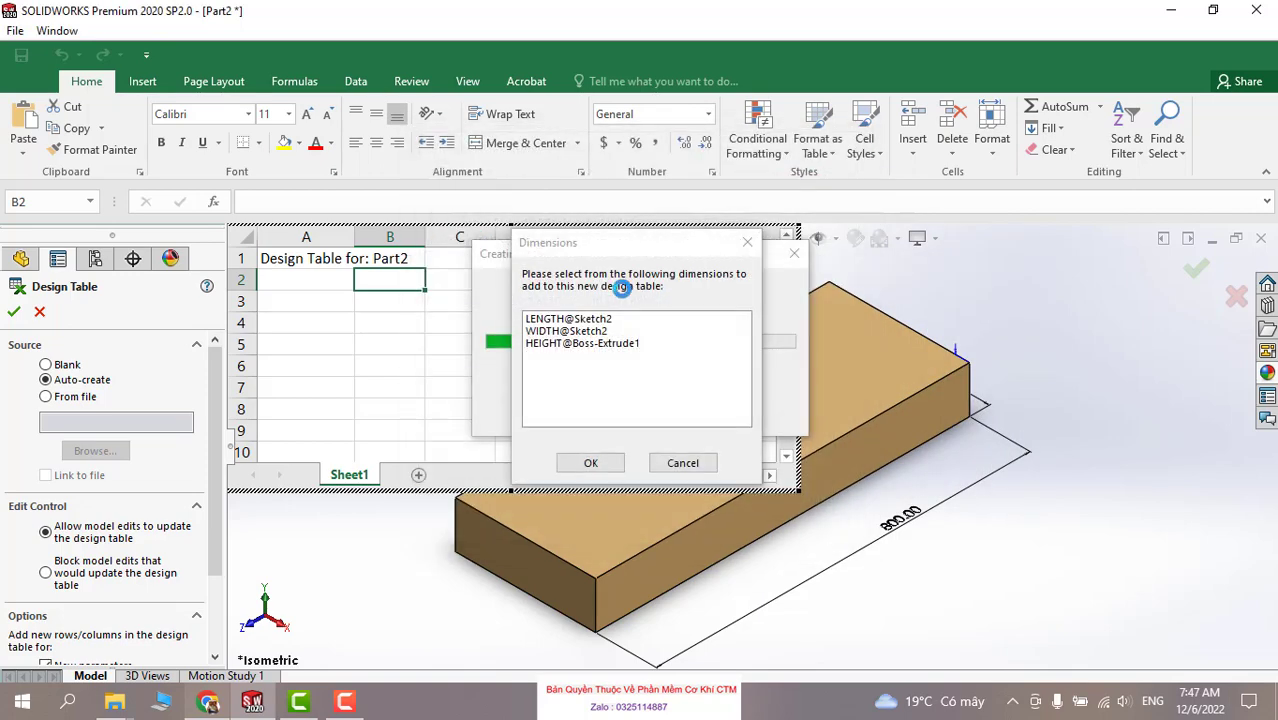
click(557, 331)
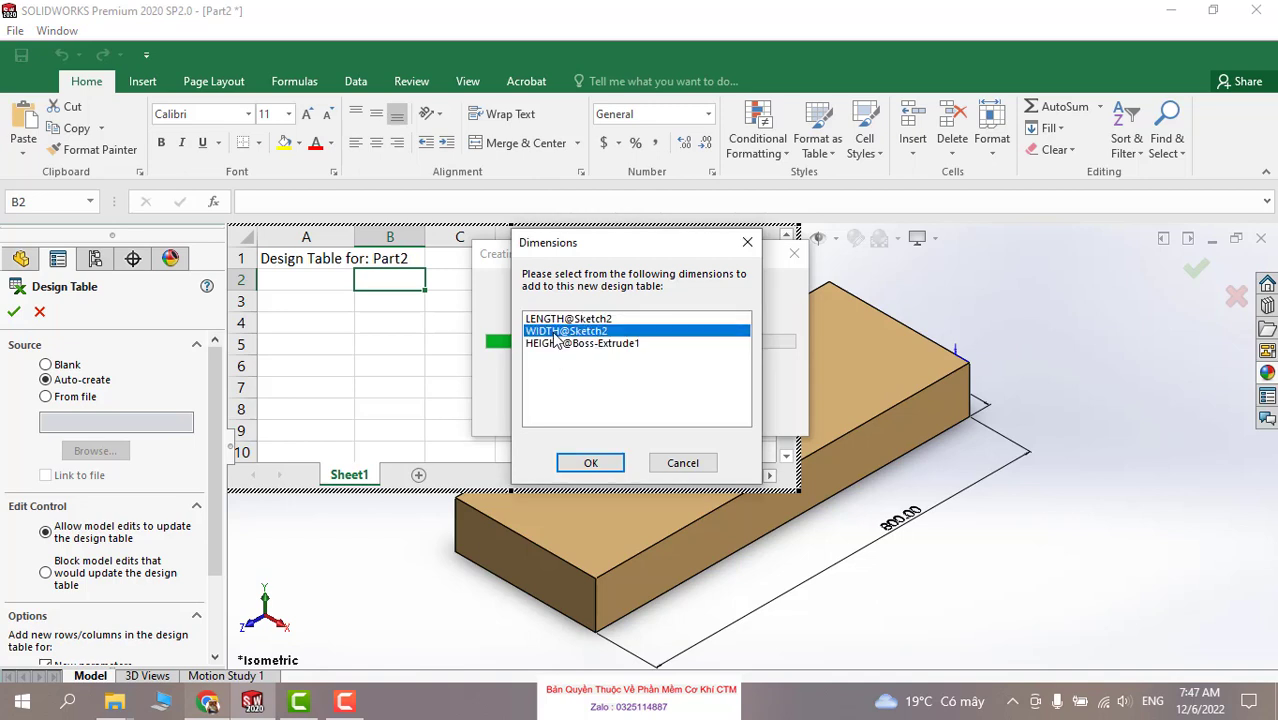
click(556, 318)
click(556, 343)
click(556, 318)
click(557, 343)
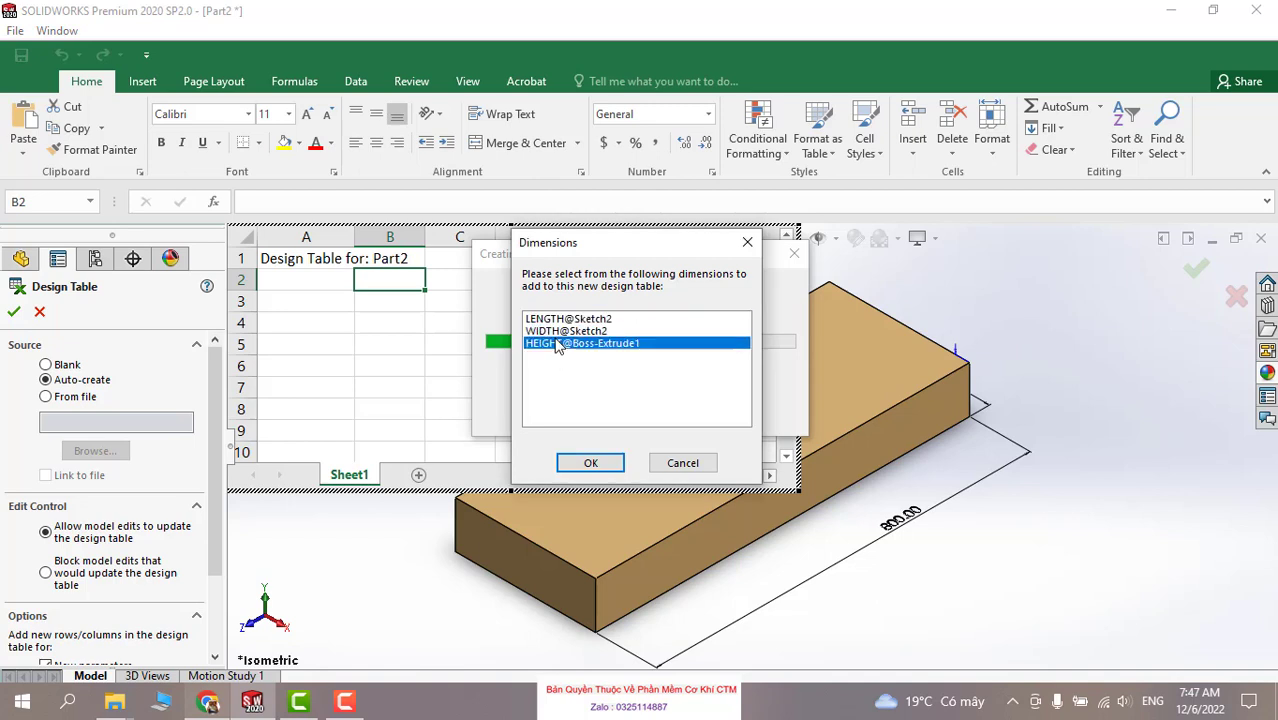
click(556, 318)
click(556, 331)
click(556, 318)
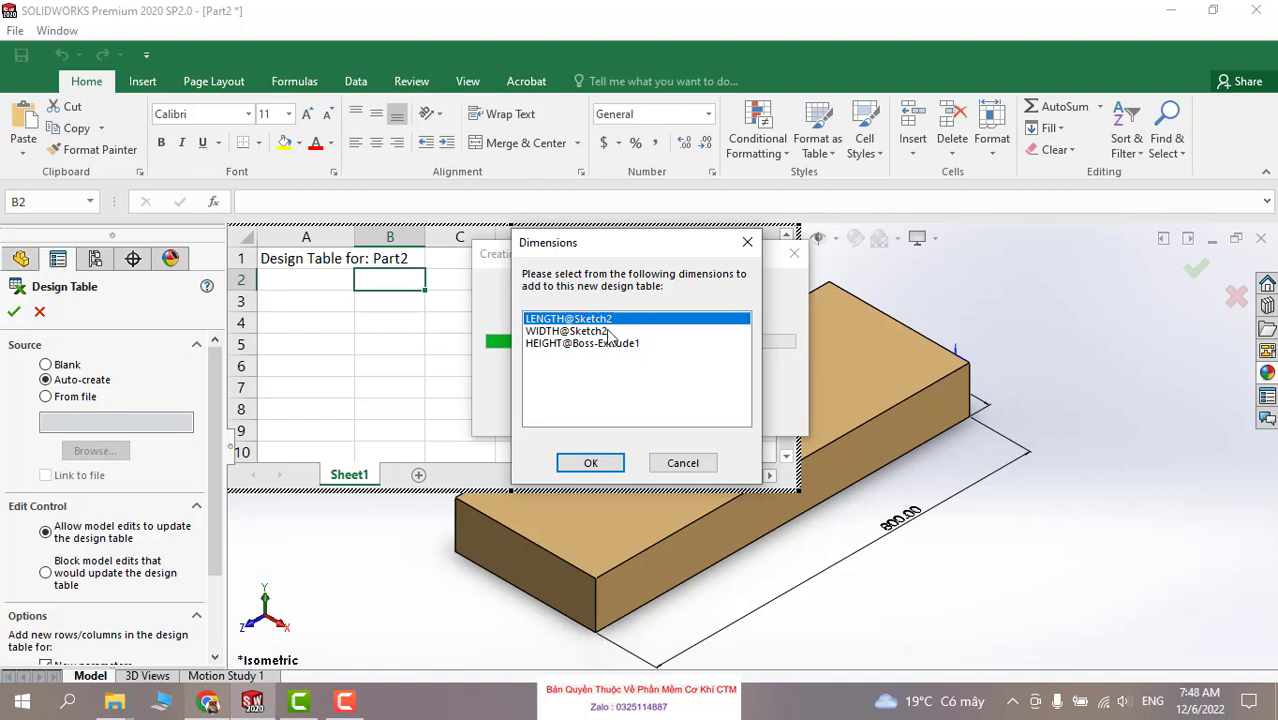
Select LENGTH@Sketch2, WIDTH@Sketch2 and HEIGHT@Boss-Extrude1 together and add them to the table.
shift+click(576, 344)
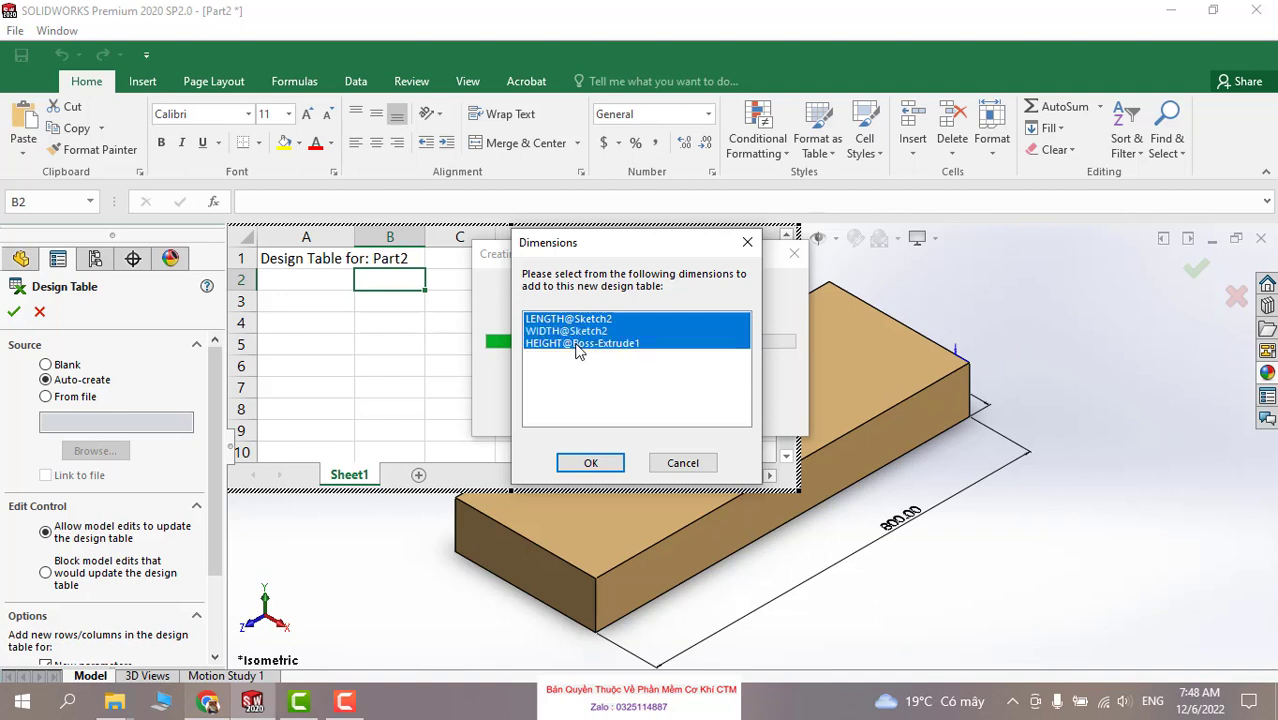
click(566, 319)
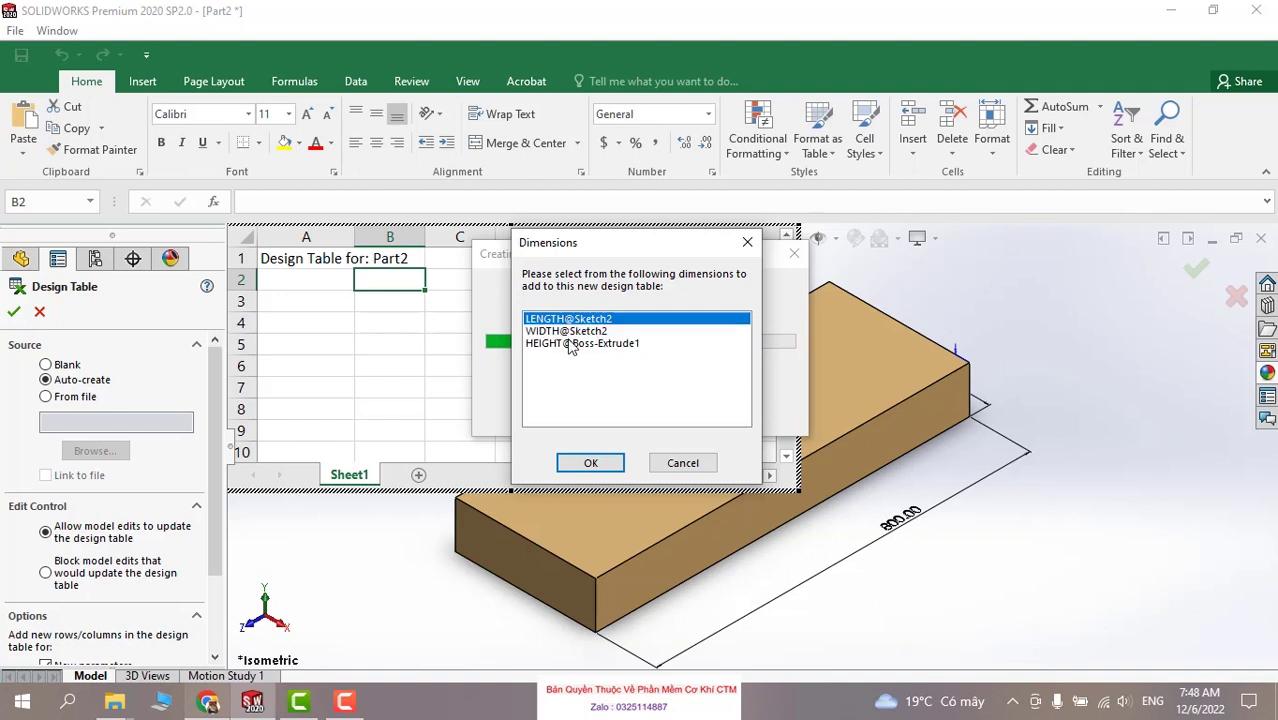
shift+click(566, 344)
click(590, 377)
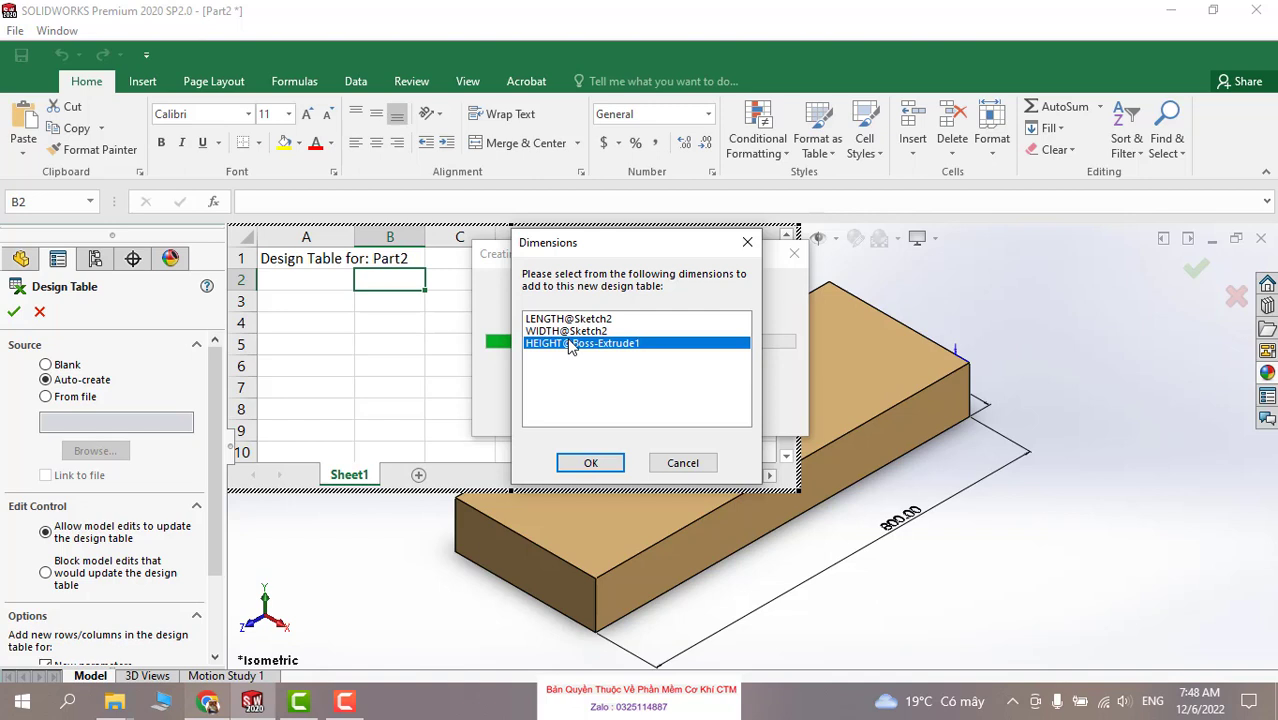
click(565, 331)
click(559, 322)
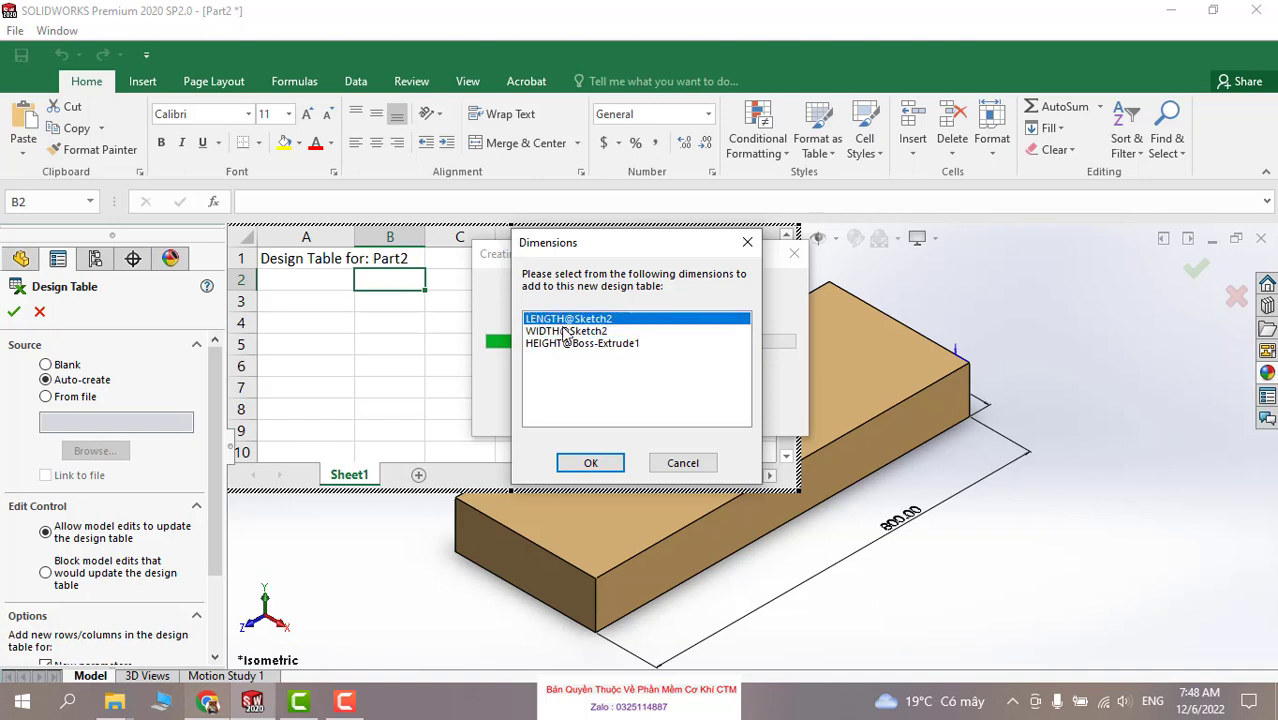
click(565, 331)
click(573, 344)
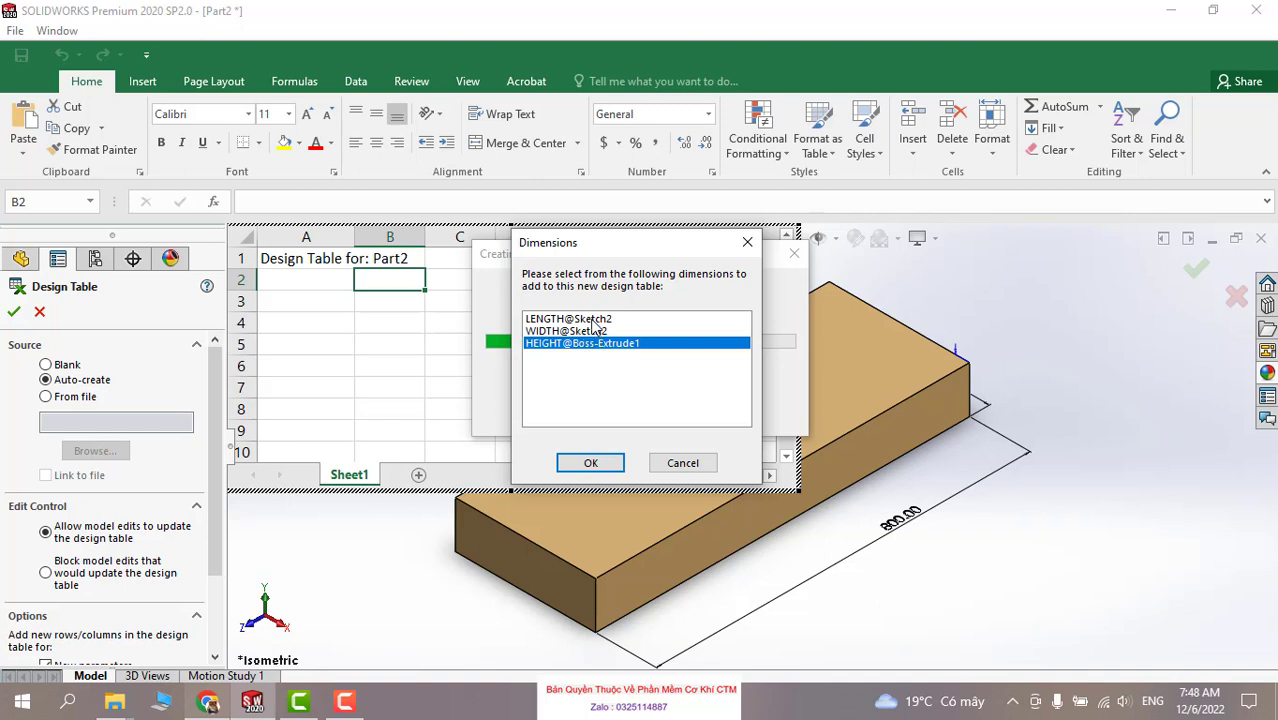
click(592, 320)
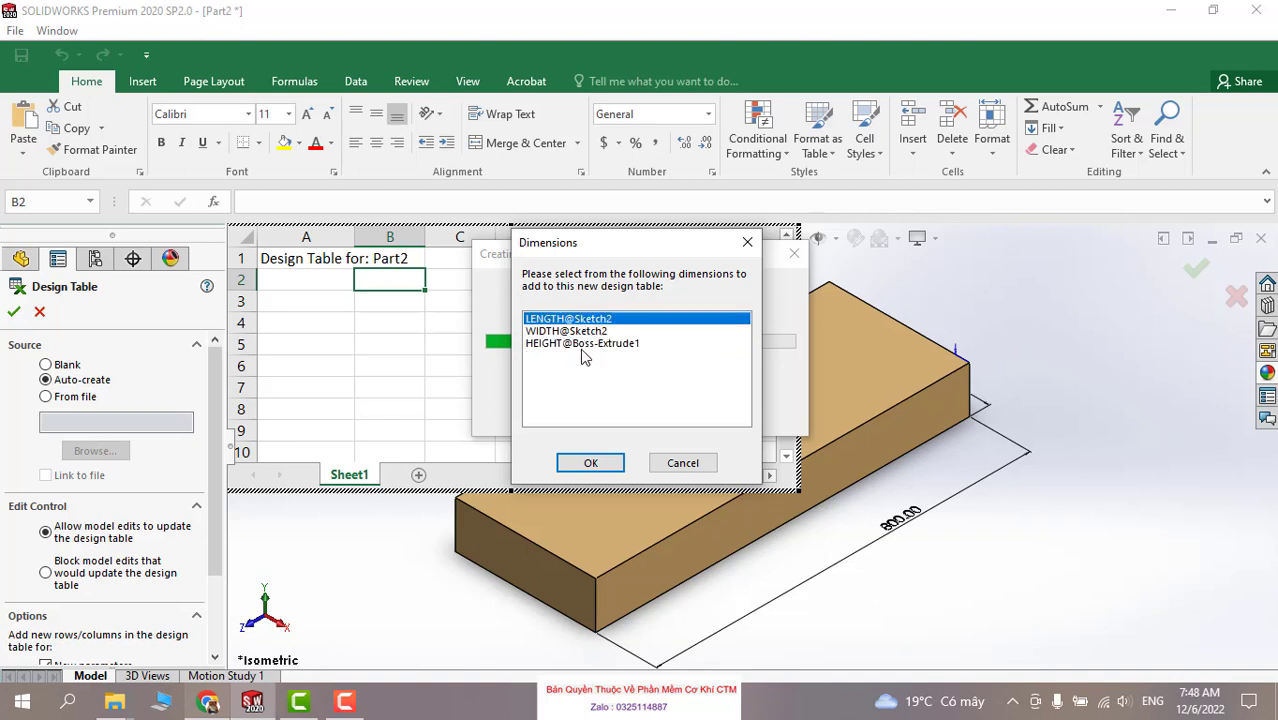
shift+click(585, 343)
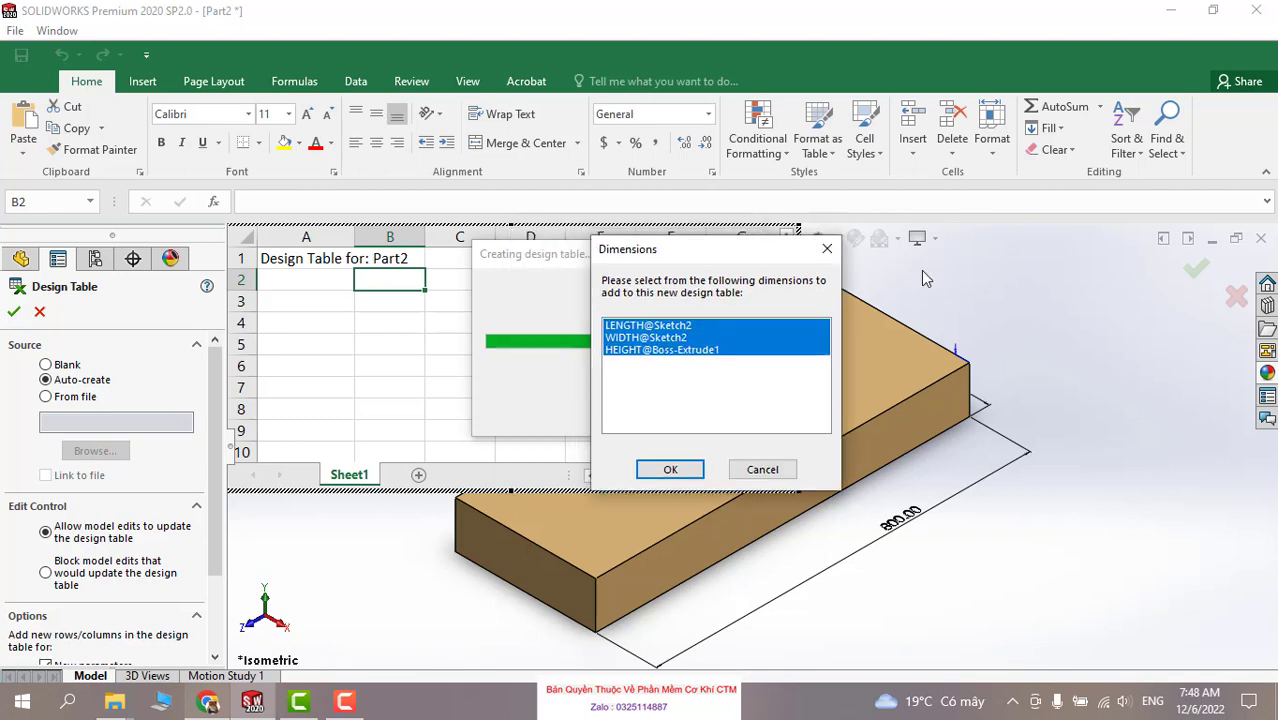
mouse_move(595, 242)
mouse_down()
mouse_move(675, 275)
mouse_move(560, 238)
mouse_up()
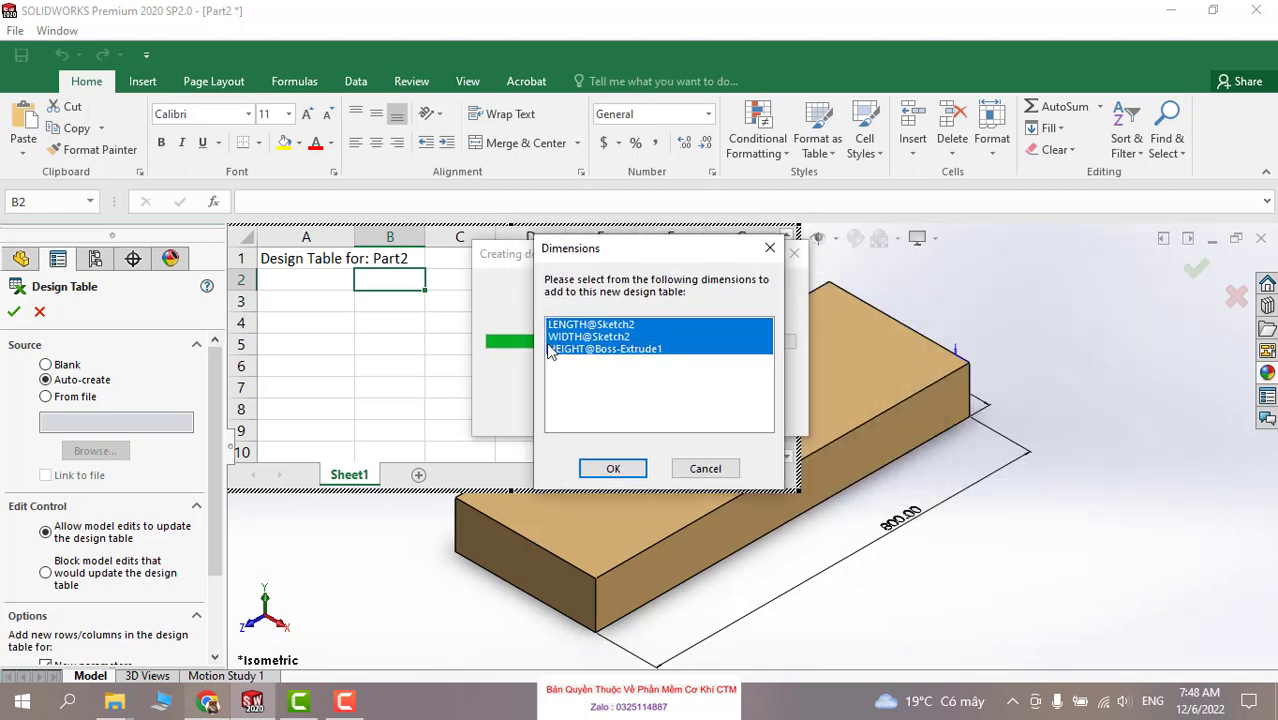
click(610, 470)
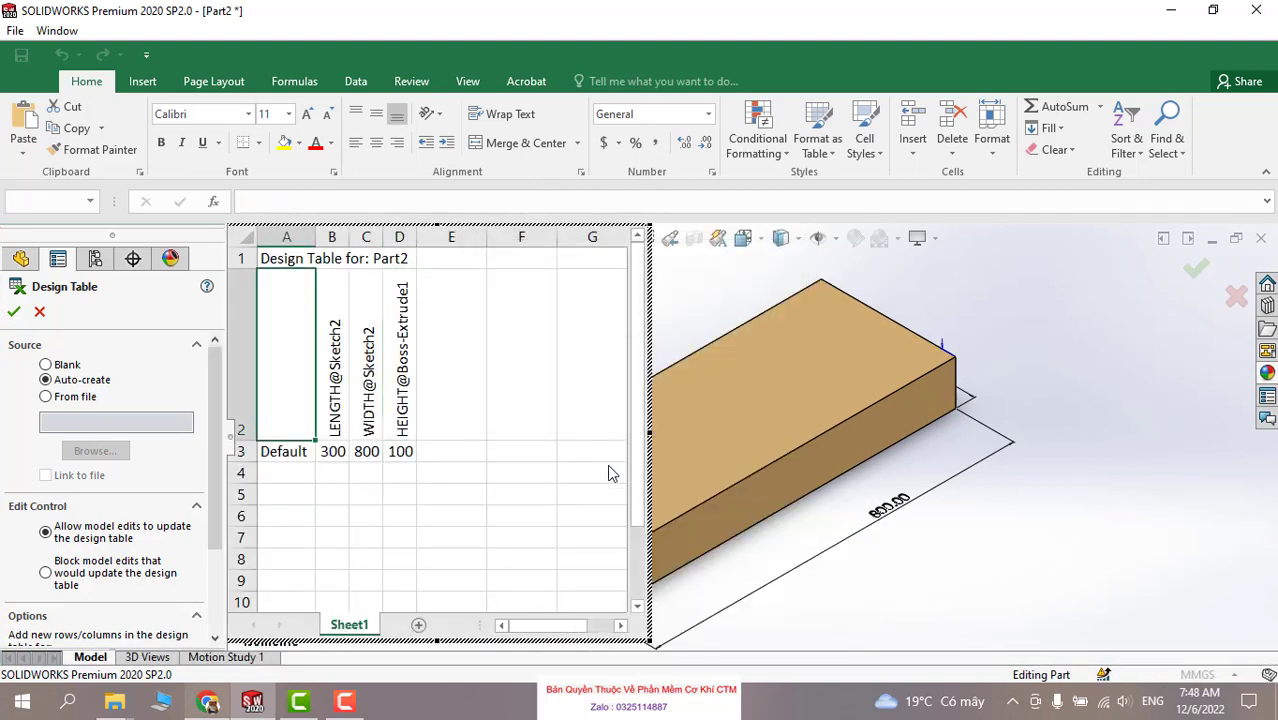
Enlarge the embedded design-table worksheet and inspect cells A2 and A4.
drag(655, 647, 942, 483)
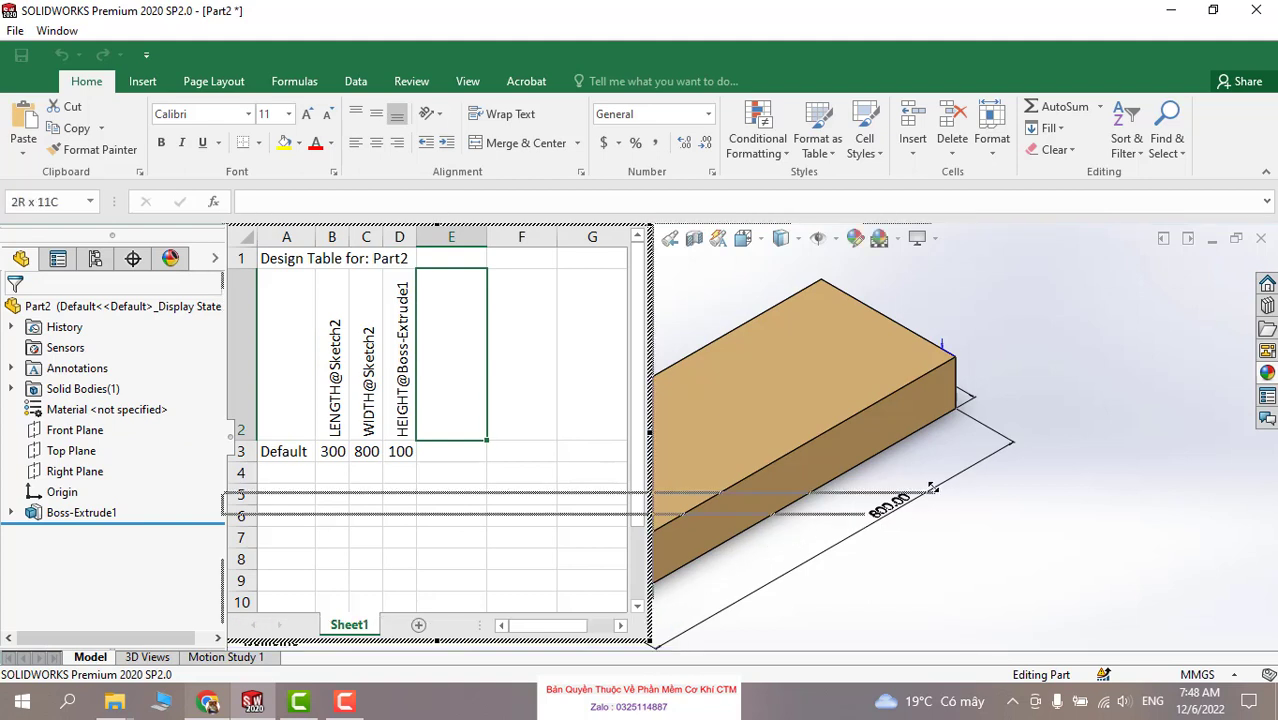
mouse_move(942, 483)
mouse_down()
mouse_move(725, 545)
mouse_move(720, 533)
mouse_up()
scroll(277, 470, down, 1)
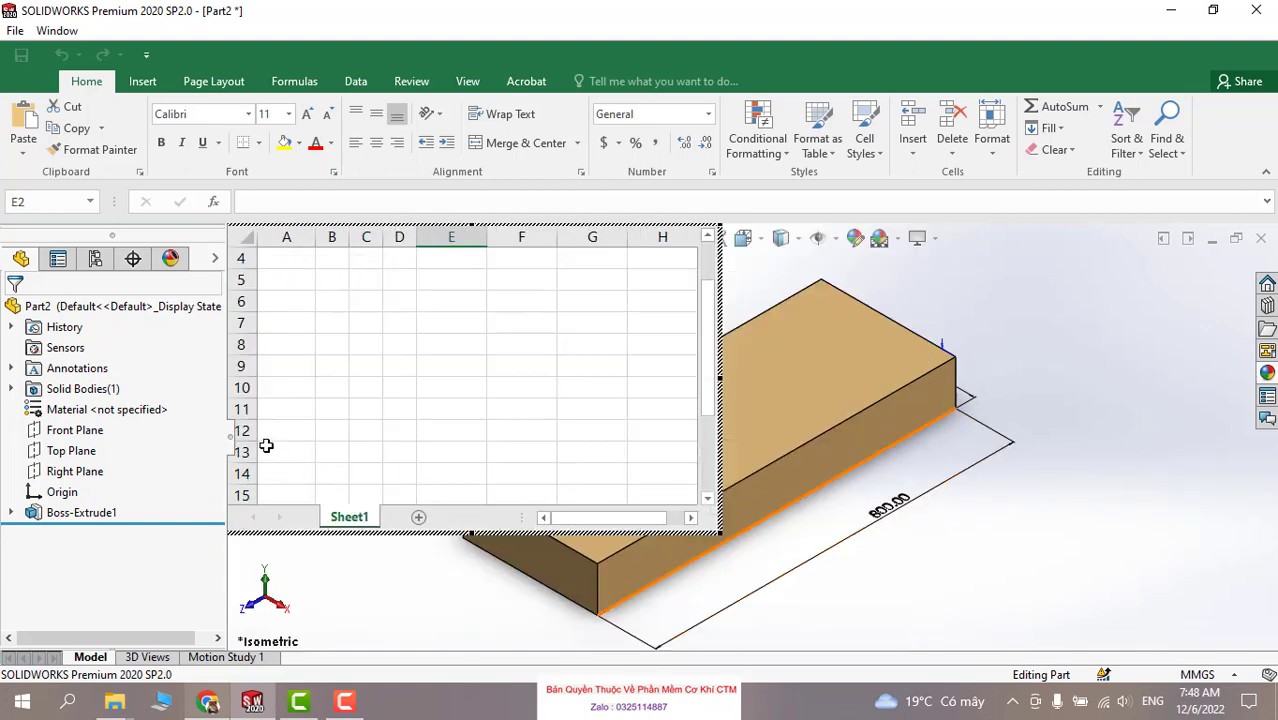
scroll(270, 440, up, 1)
click(284, 435)
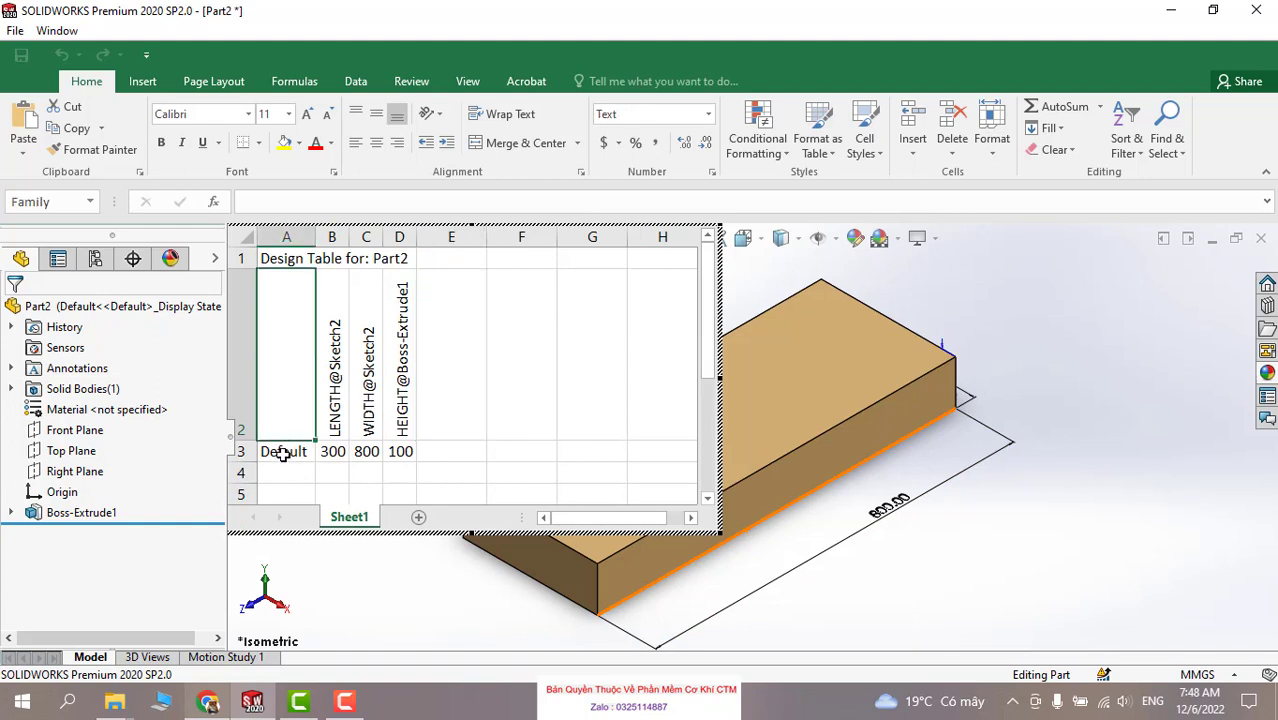
click(285, 472)
Show the configuration list, widen the worksheet further, and inspect cells B4, E2, E3 and F2.
click(95, 259)
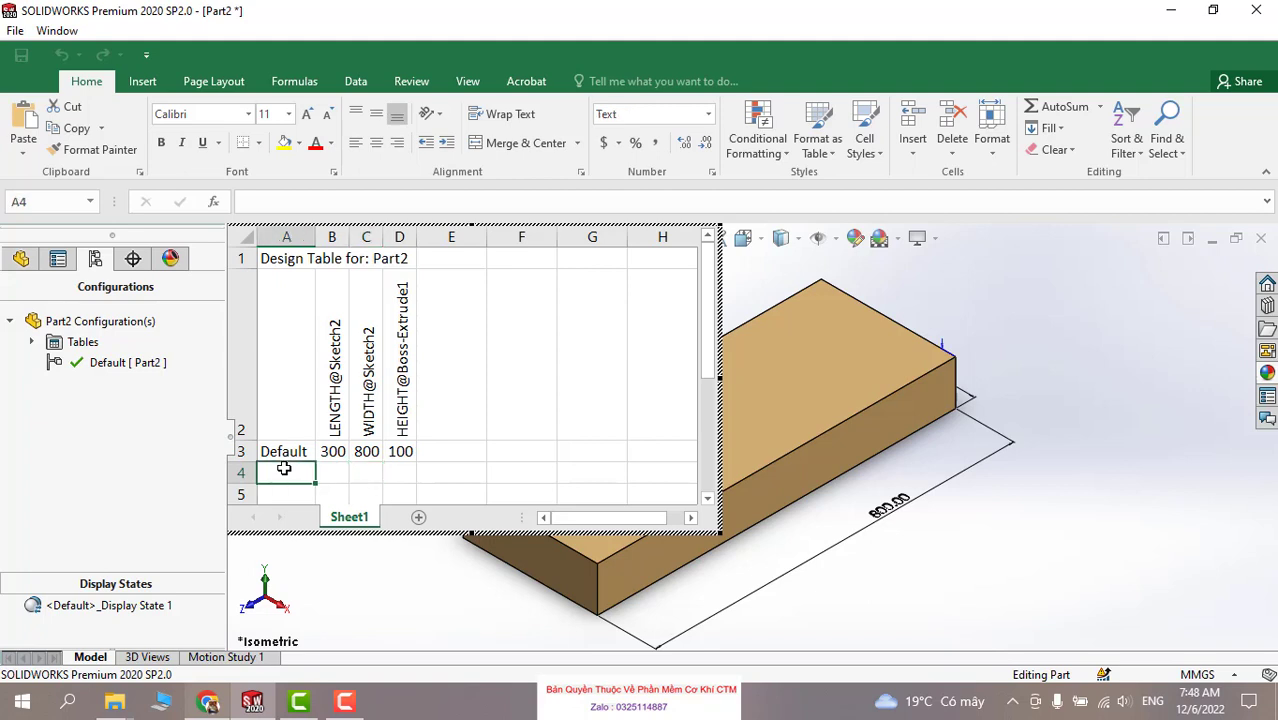
drag(706, 533, 865, 532)
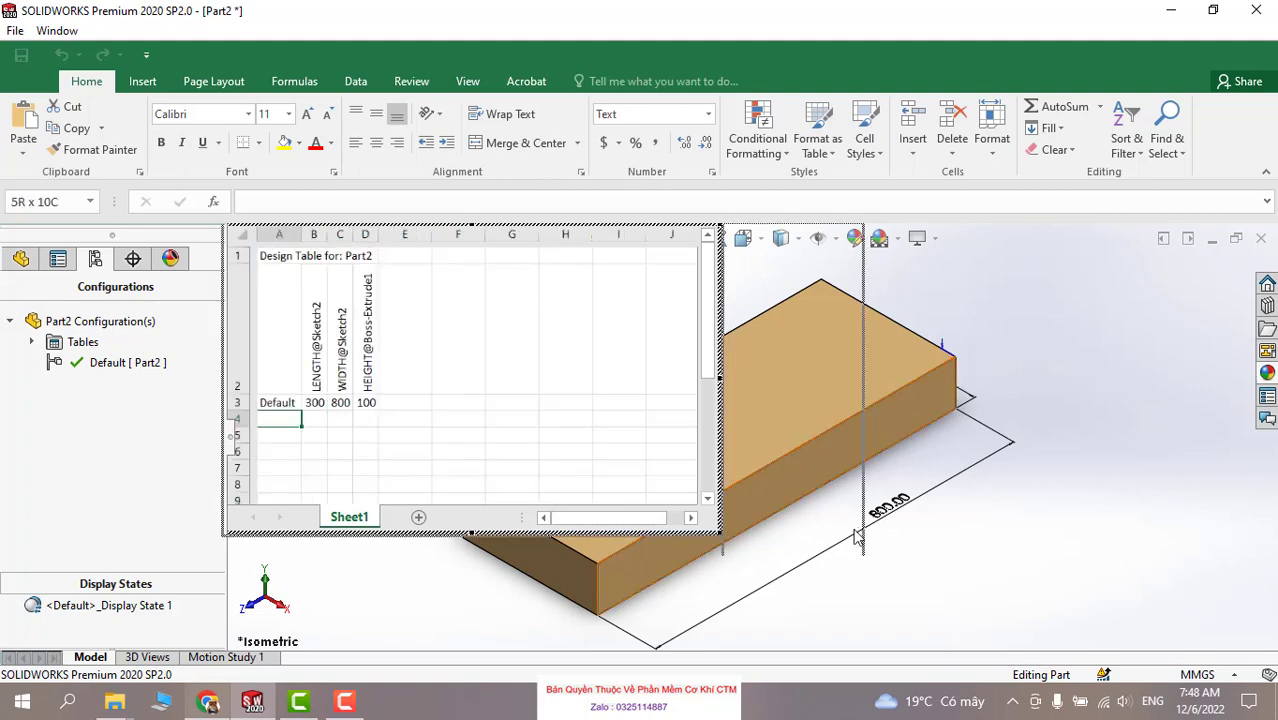
click(339, 472)
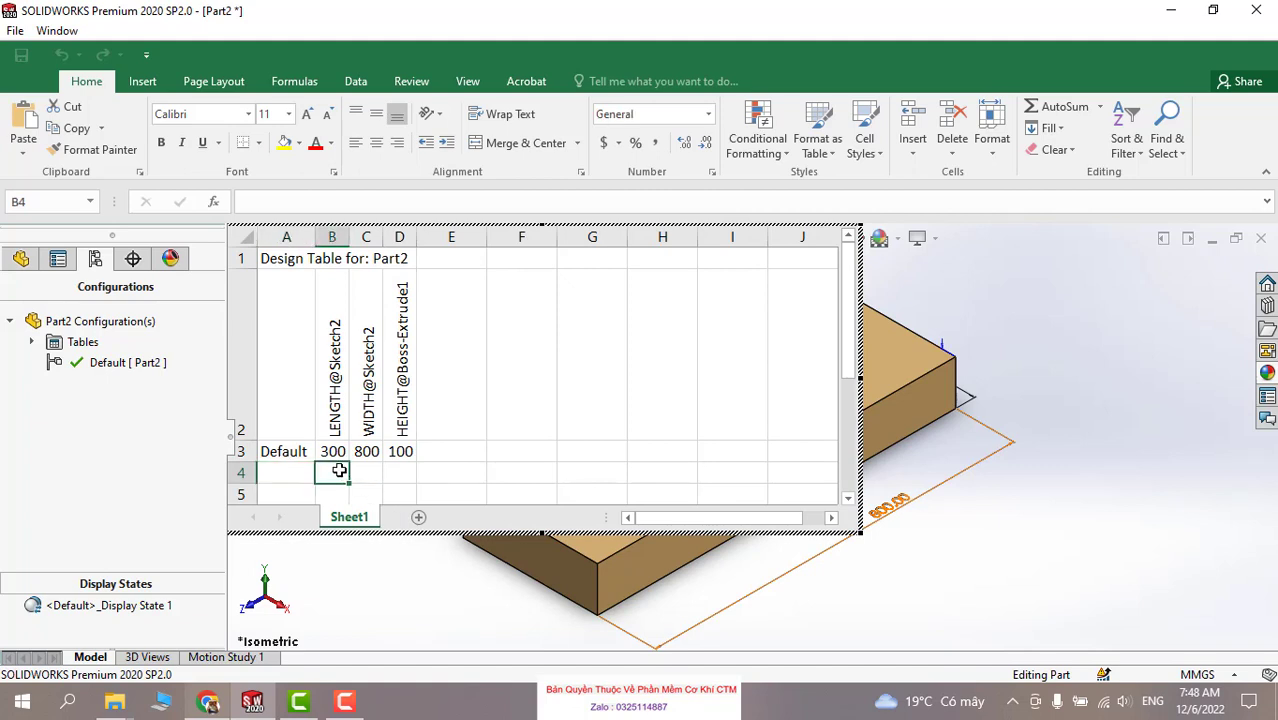
click(510, 392)
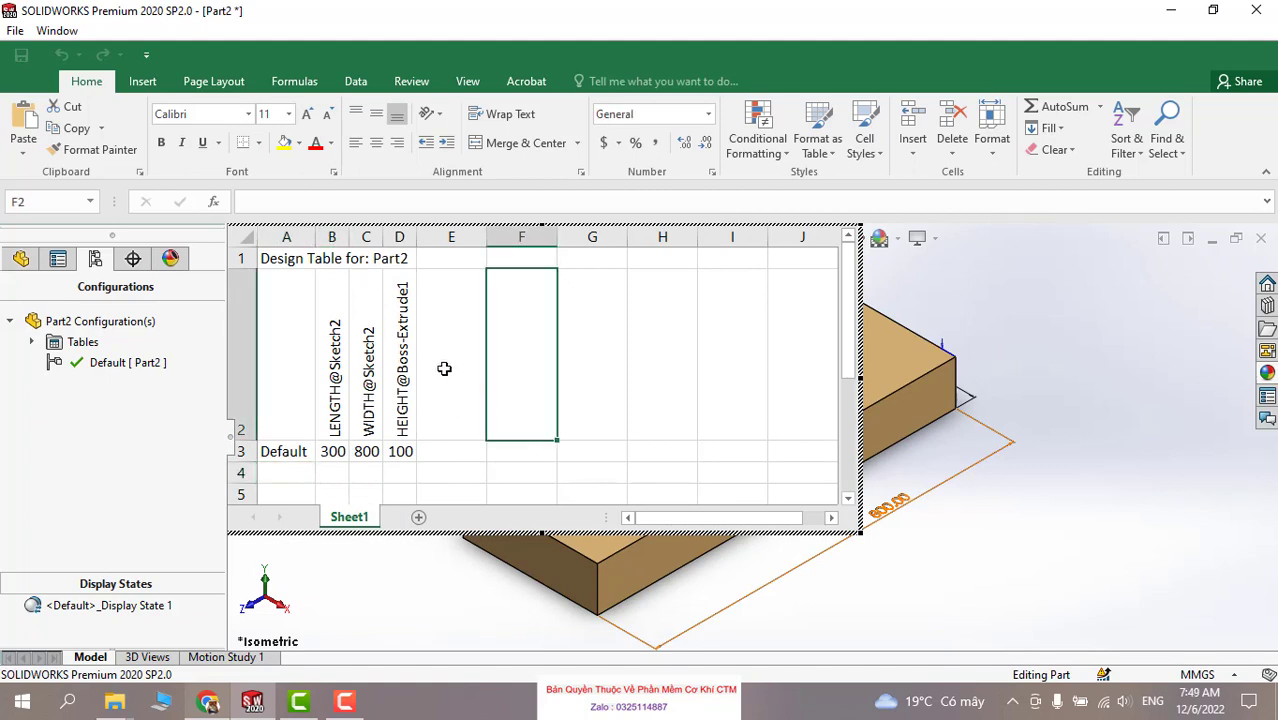
click(434, 405)
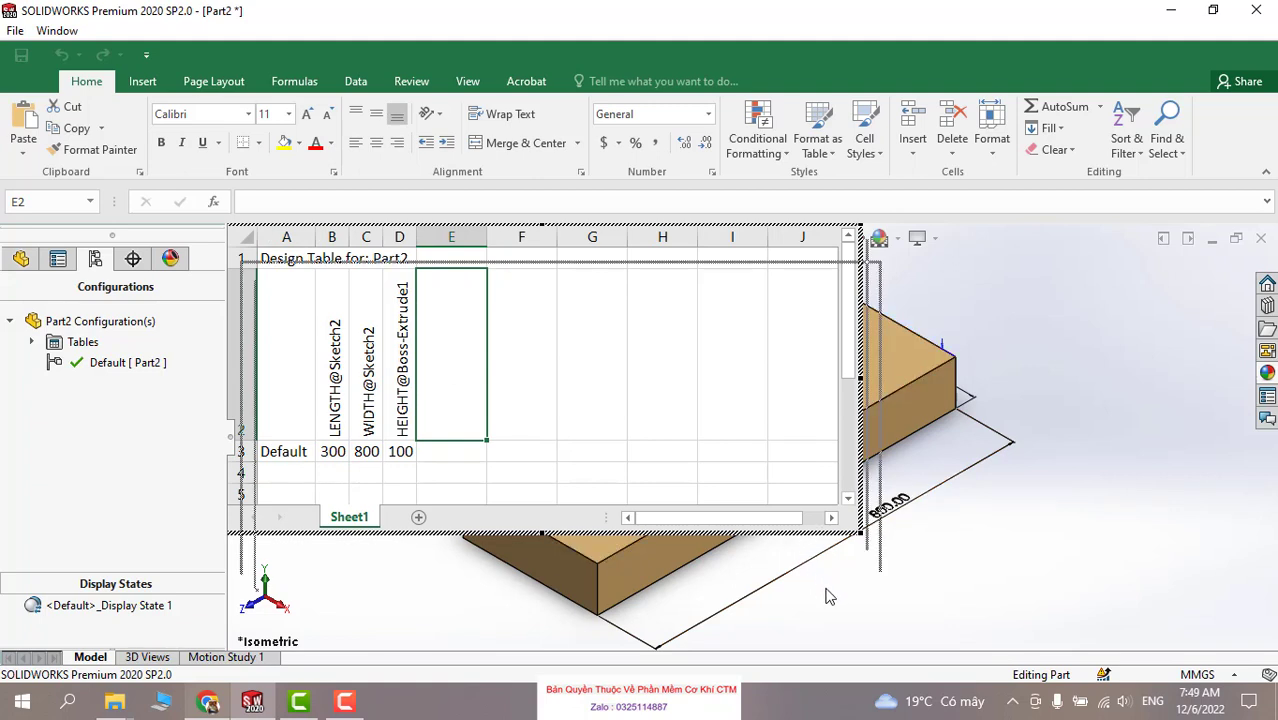
click(490, 515)
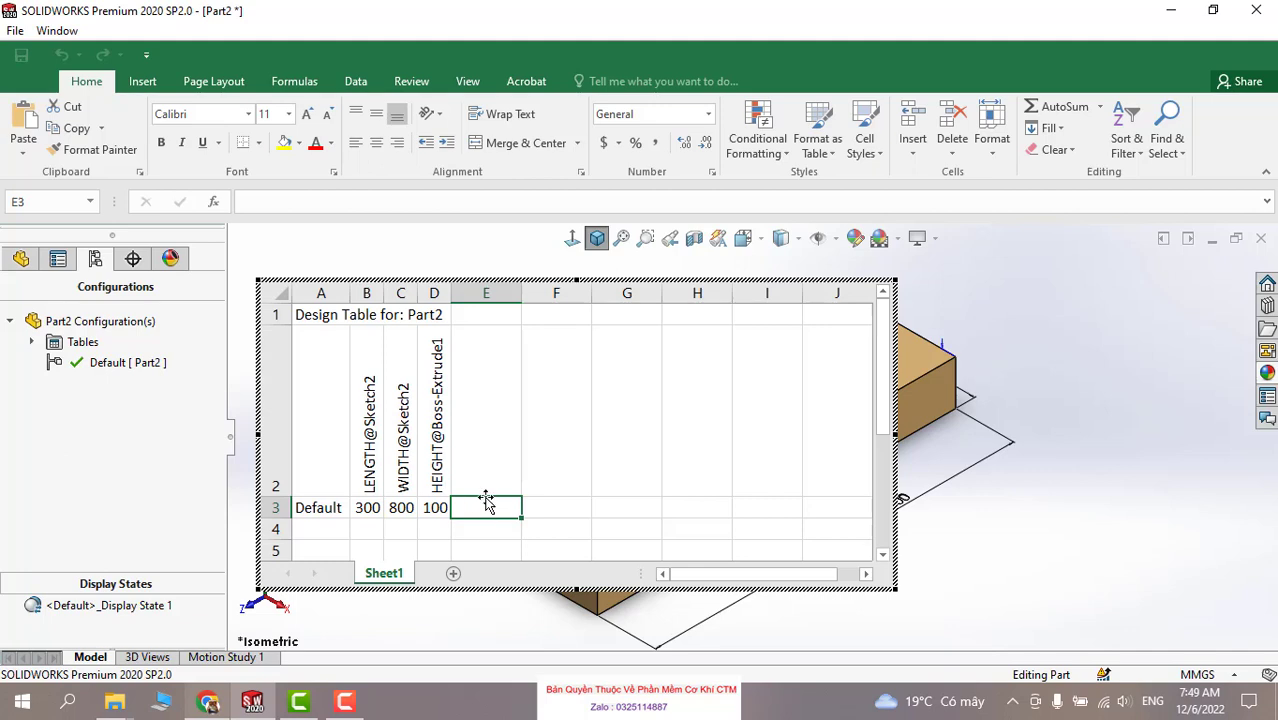
click(507, 475)
click(500, 505)
Inspect the cells right of the Default row and scroll the embedded table.
click(587, 505)
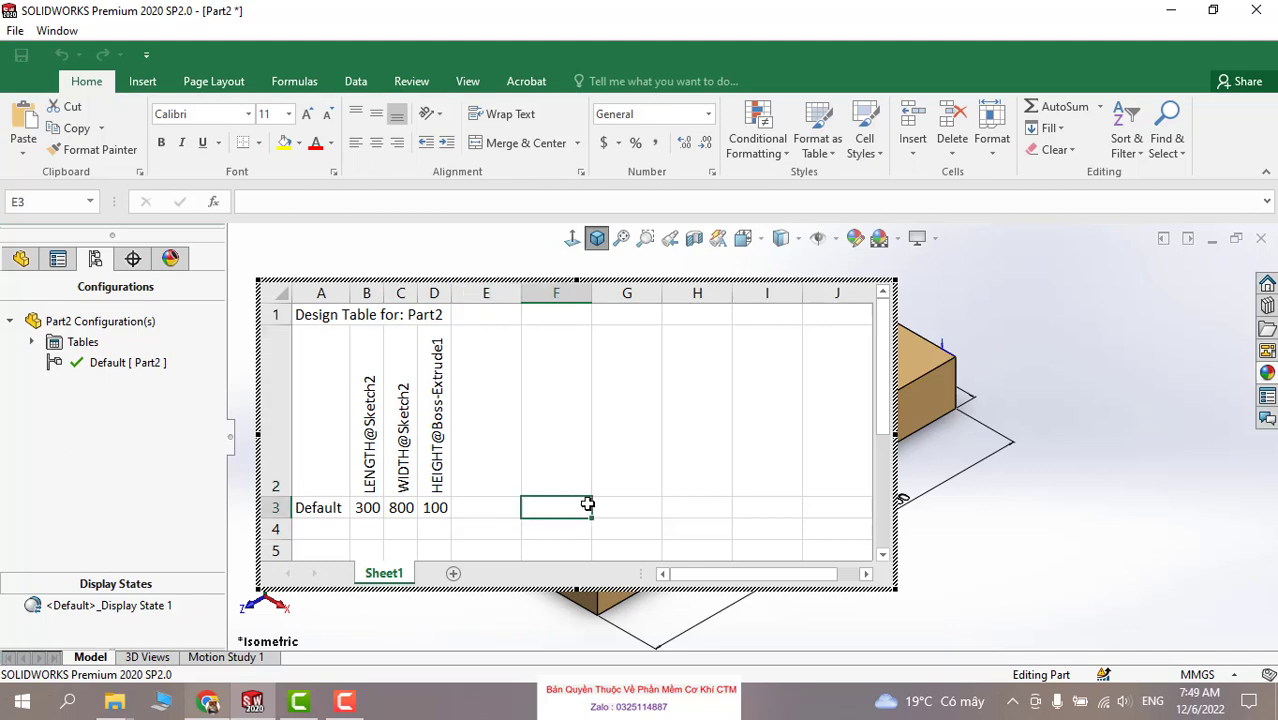
click(502, 505)
click(690, 512)
click(805, 521)
scroll(598, 495, down, 1)
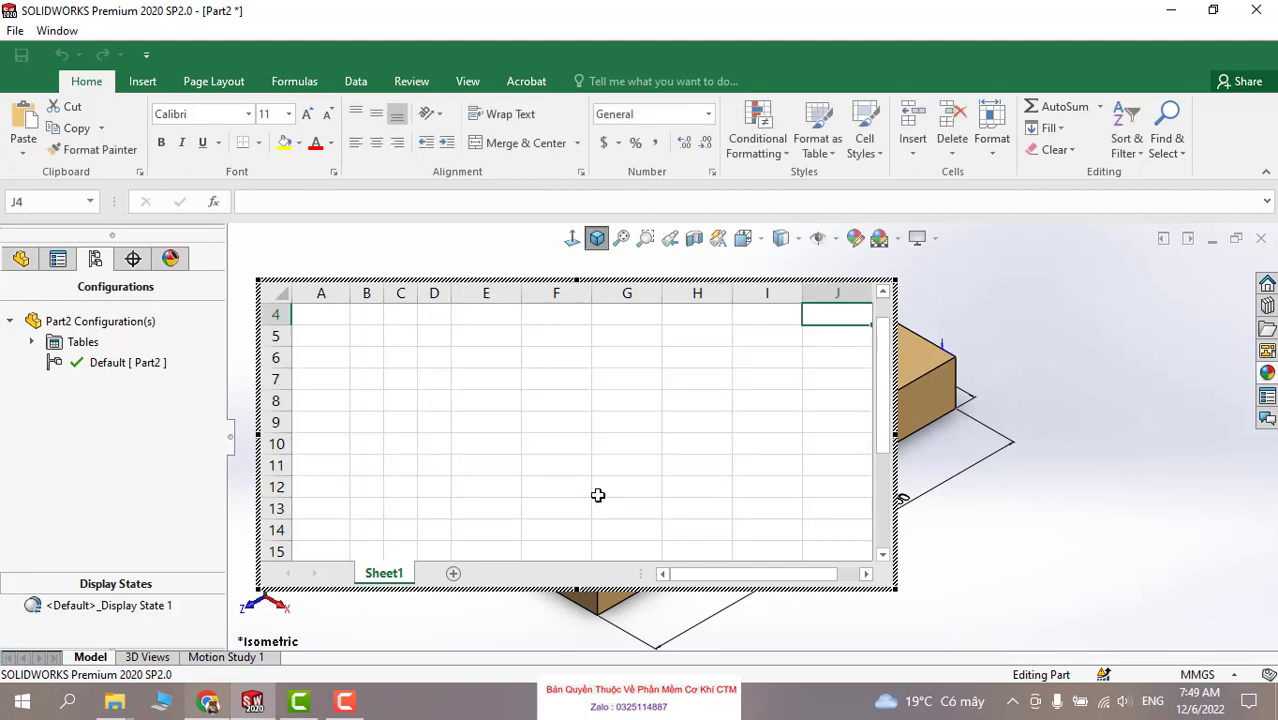
scroll(590, 492, down, 6)
click(579, 488)
scroll(505, 457, up, 3)
scroll(505, 457, up, 4)
scroll(505, 465, down, 1)
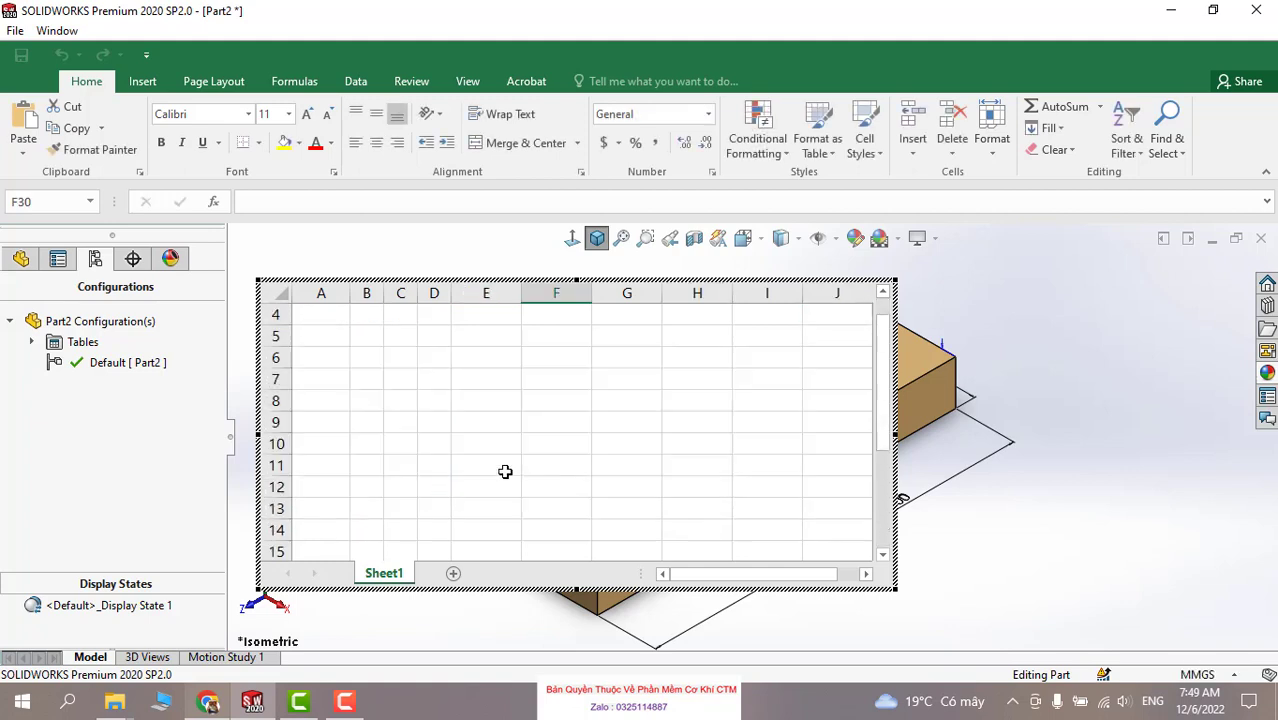
scroll(505, 465, down, 1)
scroll(499, 448, up, 2)
Enter configuration names A, B, C, D and E in cells A4 through A8.
click(324, 530)
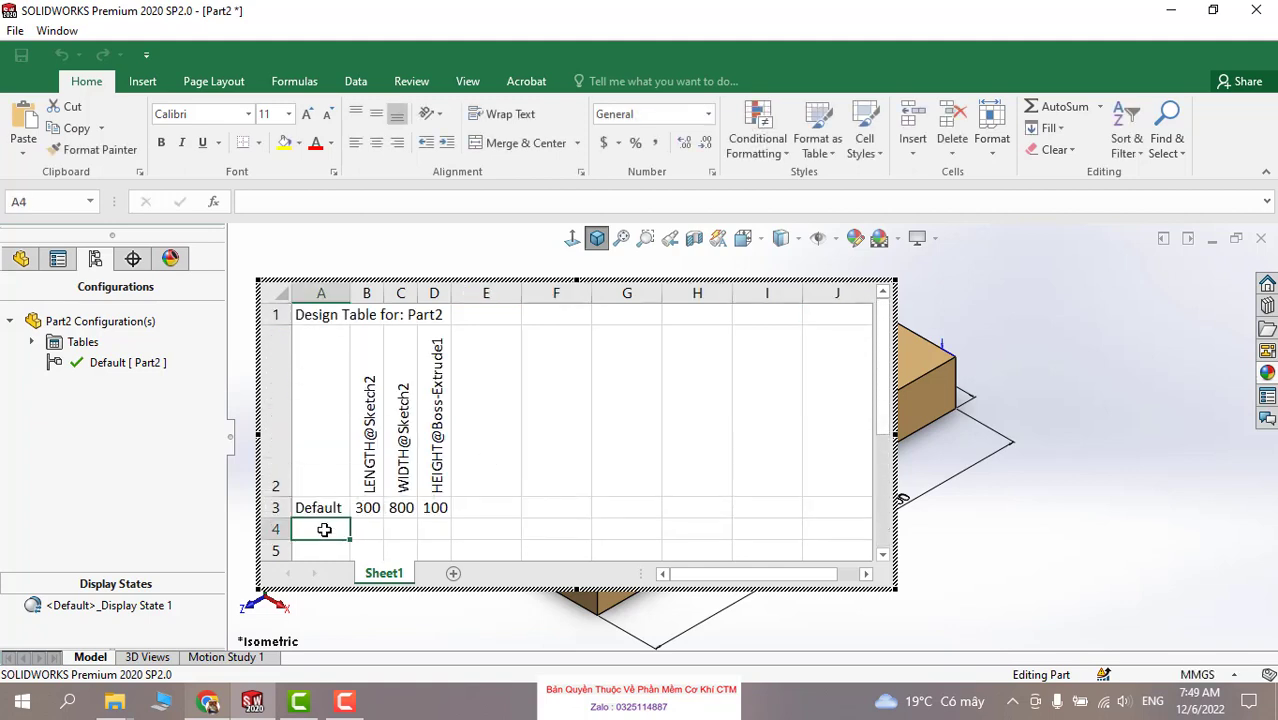
text(A)
key(Return)
scroll(342, 540, down, 1)
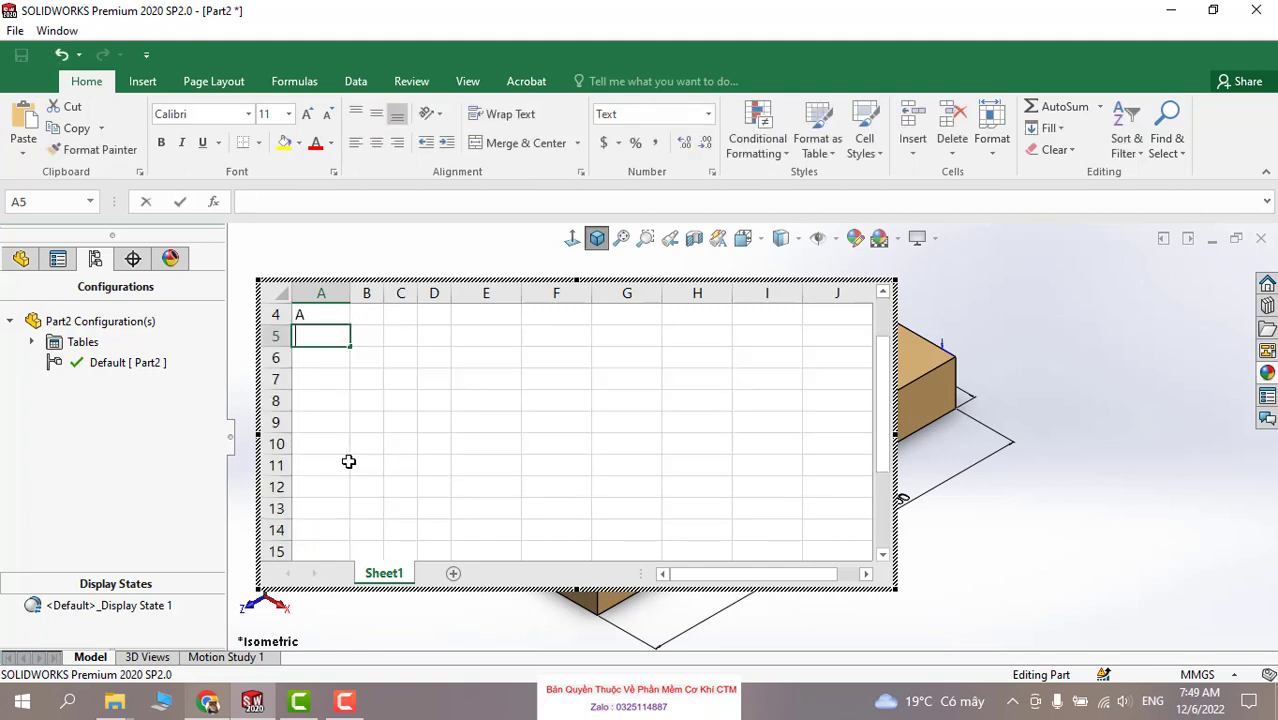
text(B)
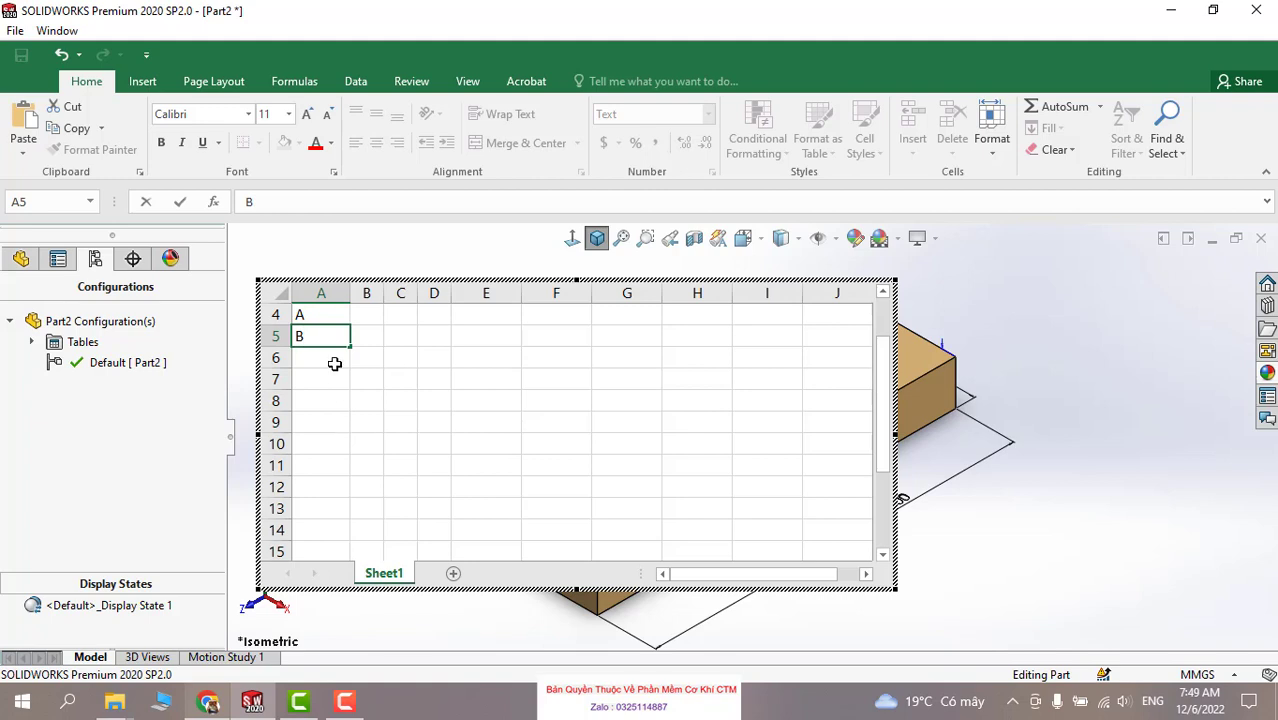
click(331, 363)
text(C)
click(334, 380)
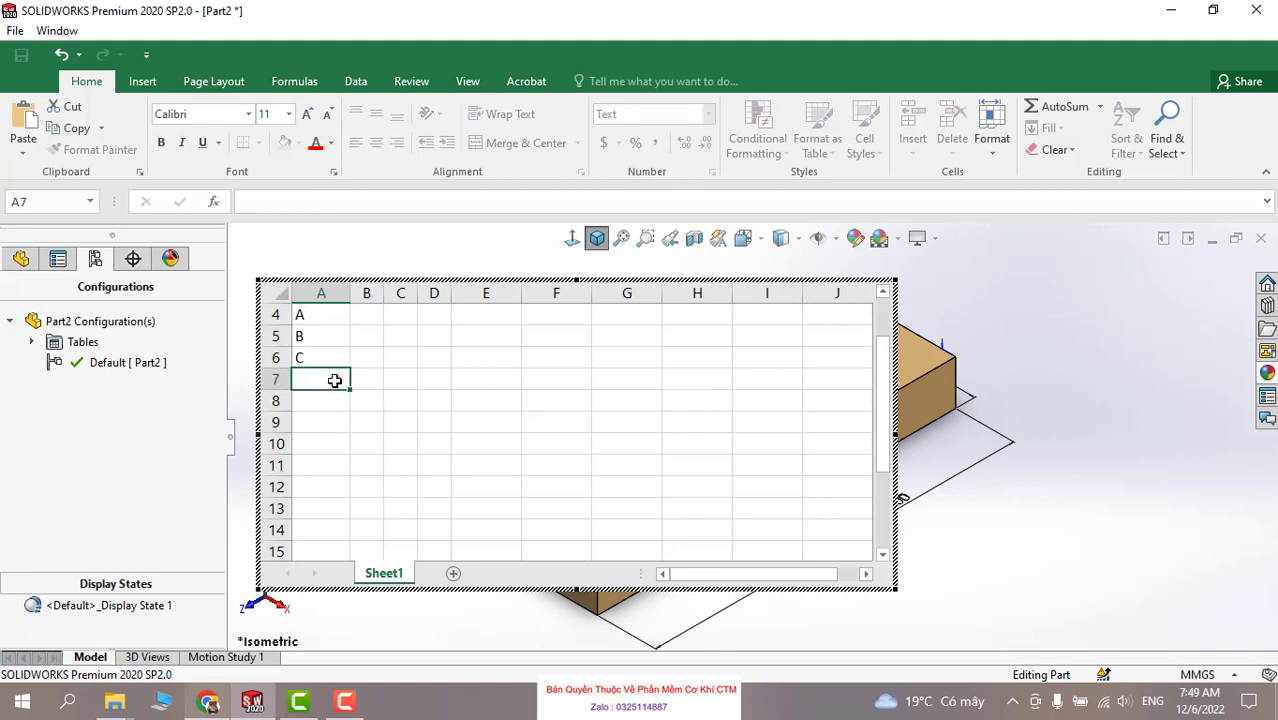
text(D)
click(325, 401)
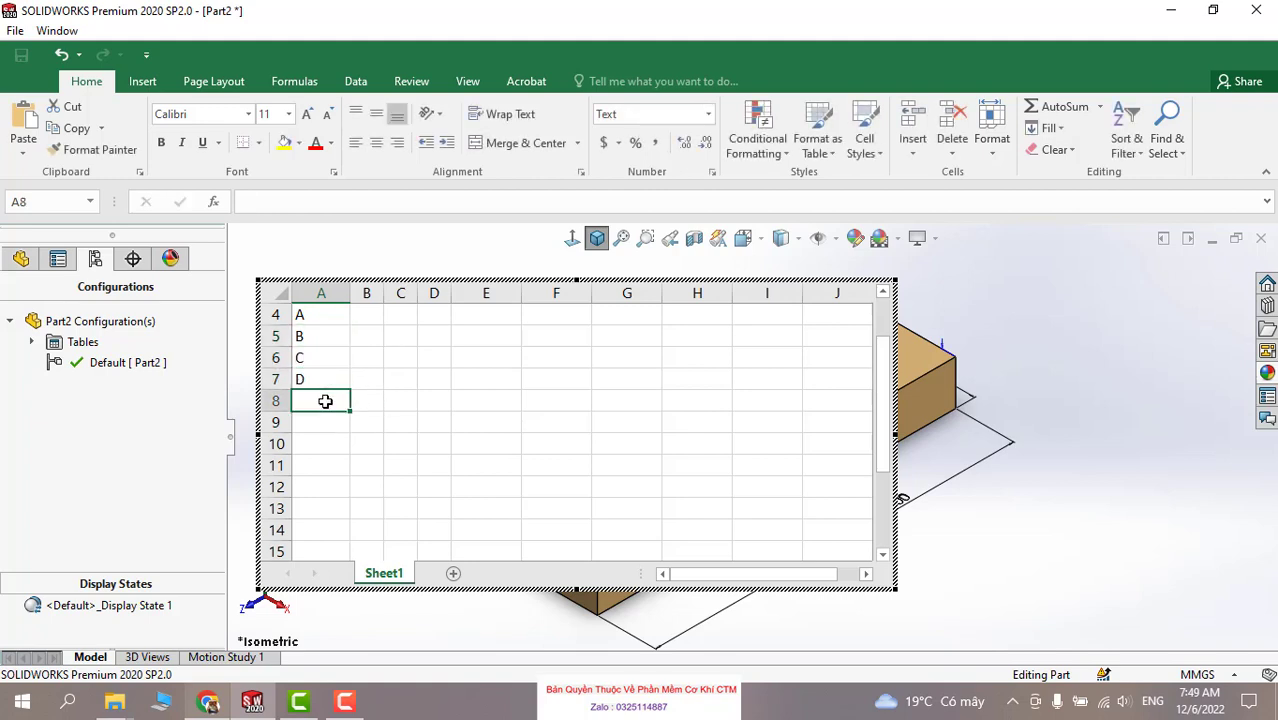
text(E)
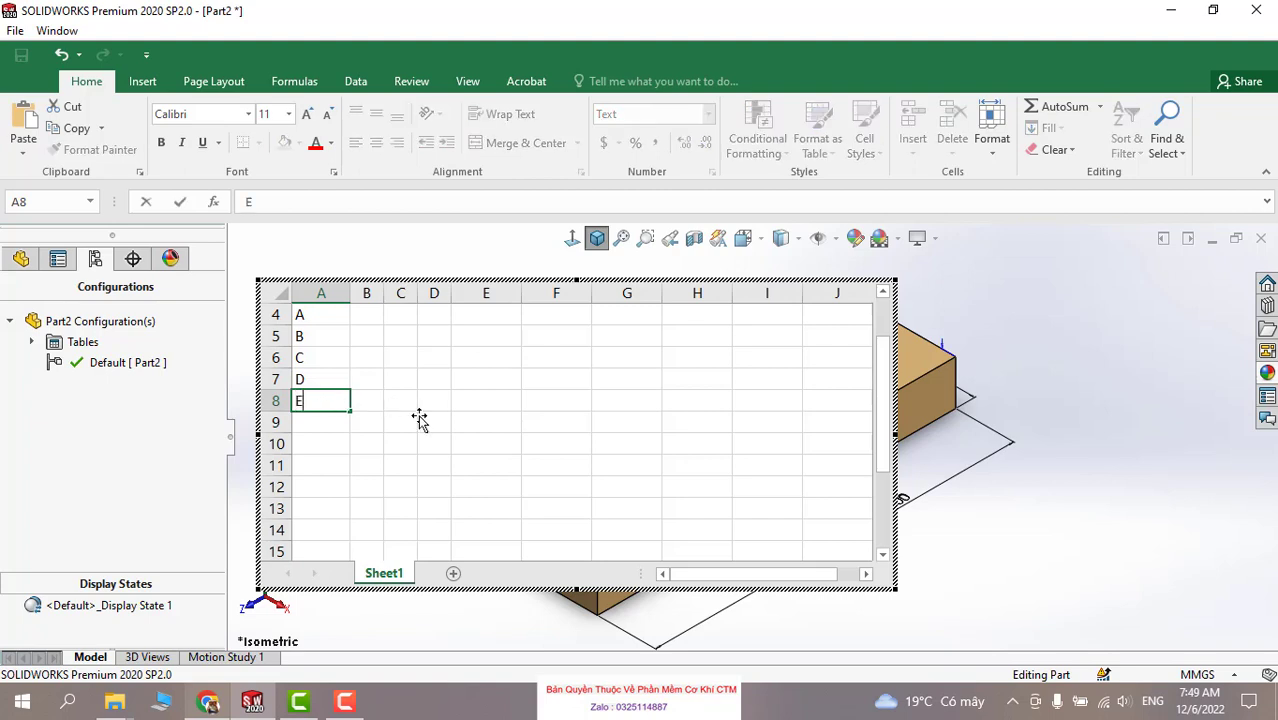
click(420, 416)
scroll(420, 416, up, 1)
scroll(408, 423, down, 1)
scroll(390, 420, up, 1)
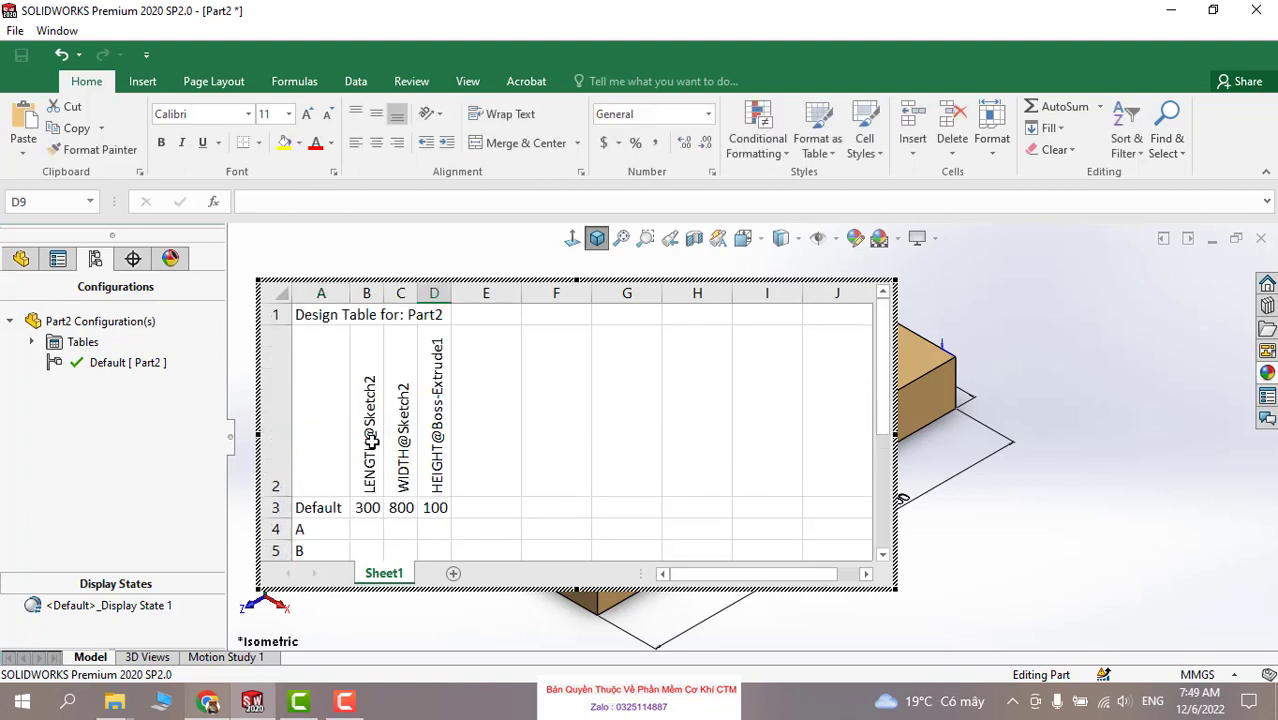
Check the LENGTH@Sketch2 header and the Default length value of 300.
click(371, 441)
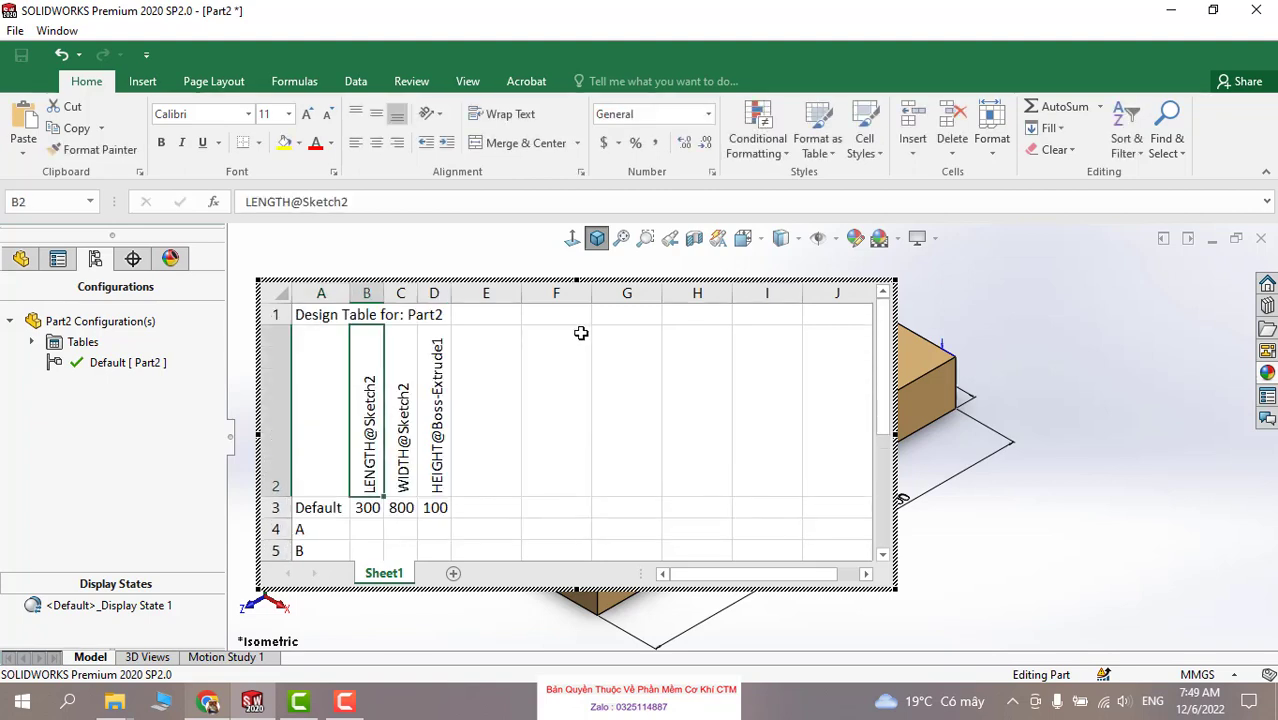
click(599, 494)
scroll(451, 448, down, 1)
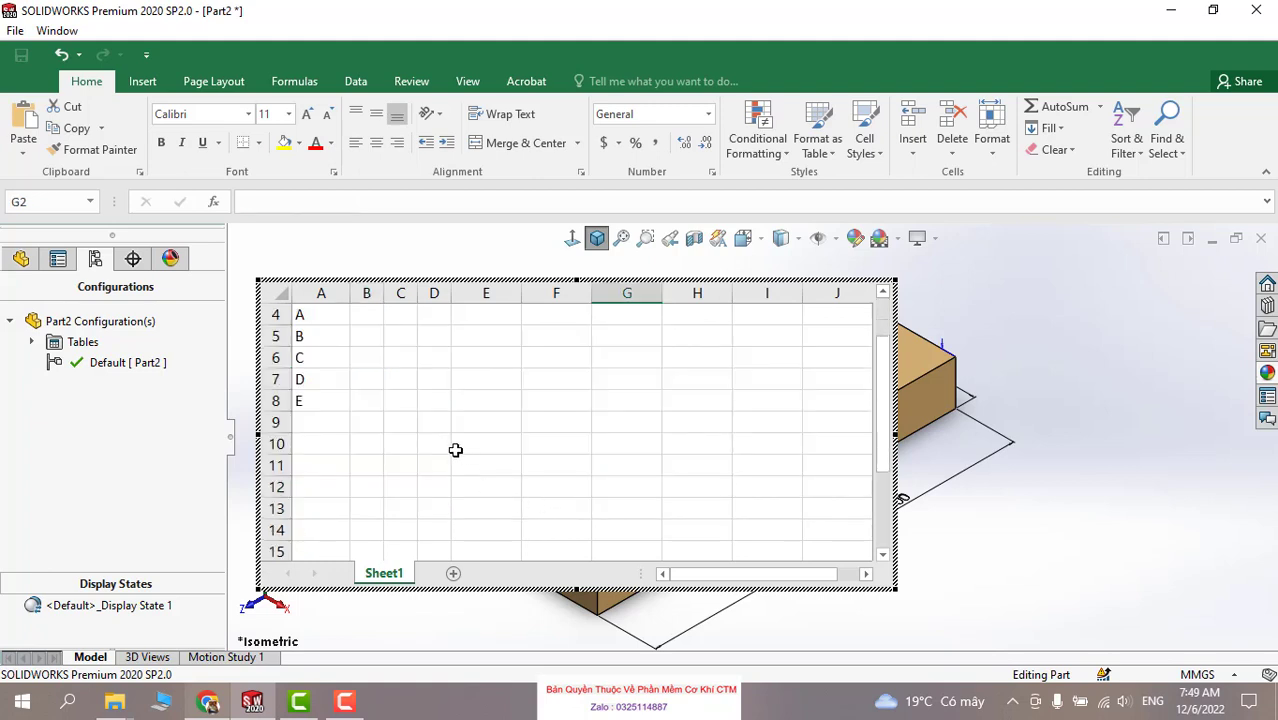
scroll(510, 464, up, 1)
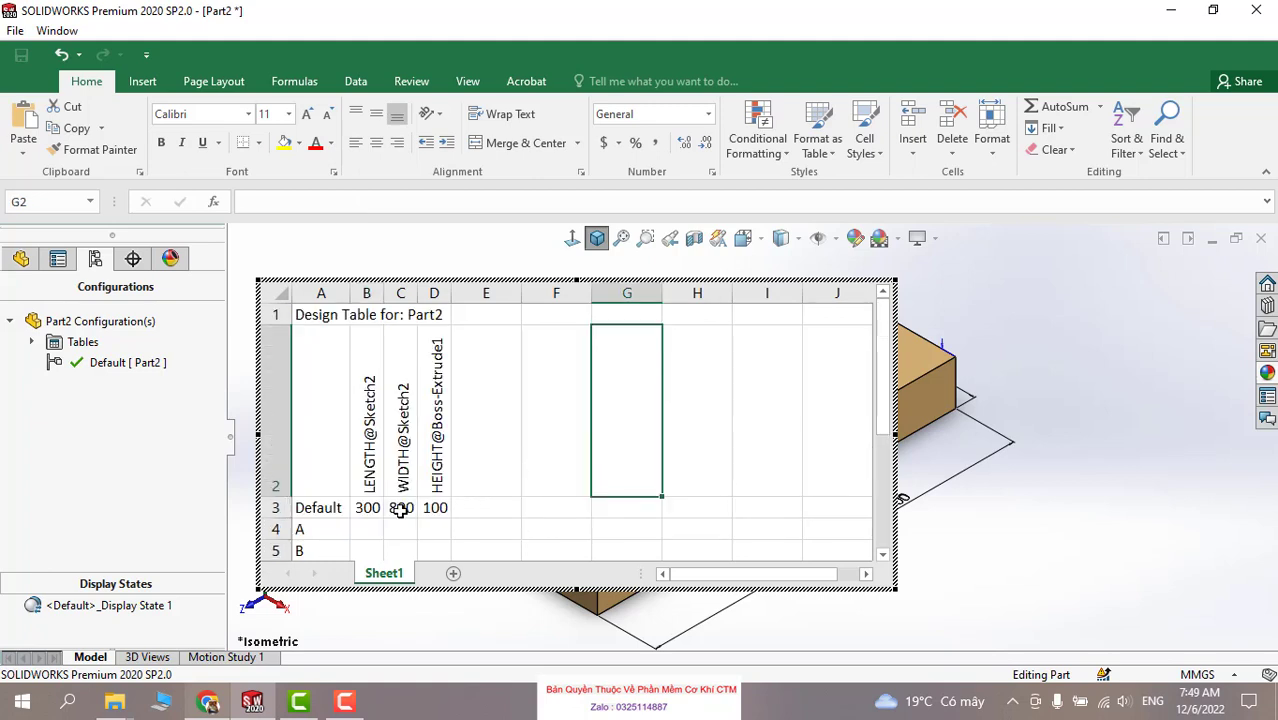
click(366, 507)
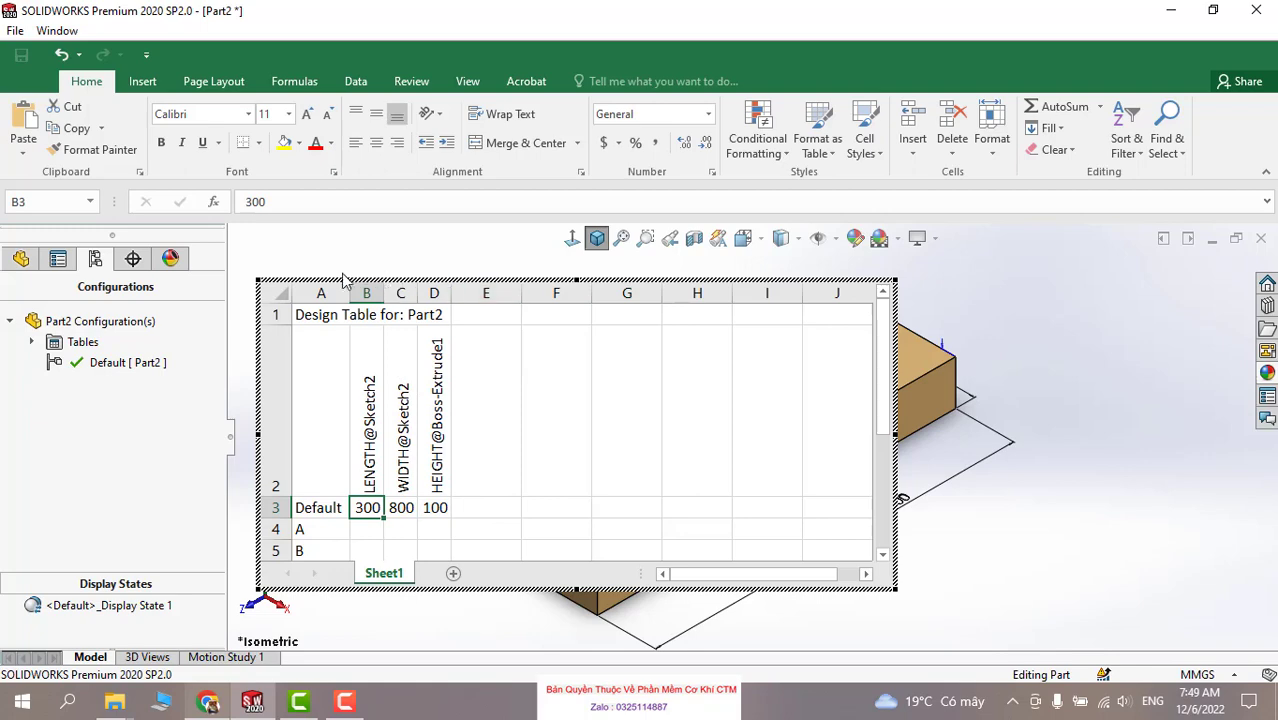
scroll(1007, 311, down, 2)
scroll(1007, 311, down, 3)
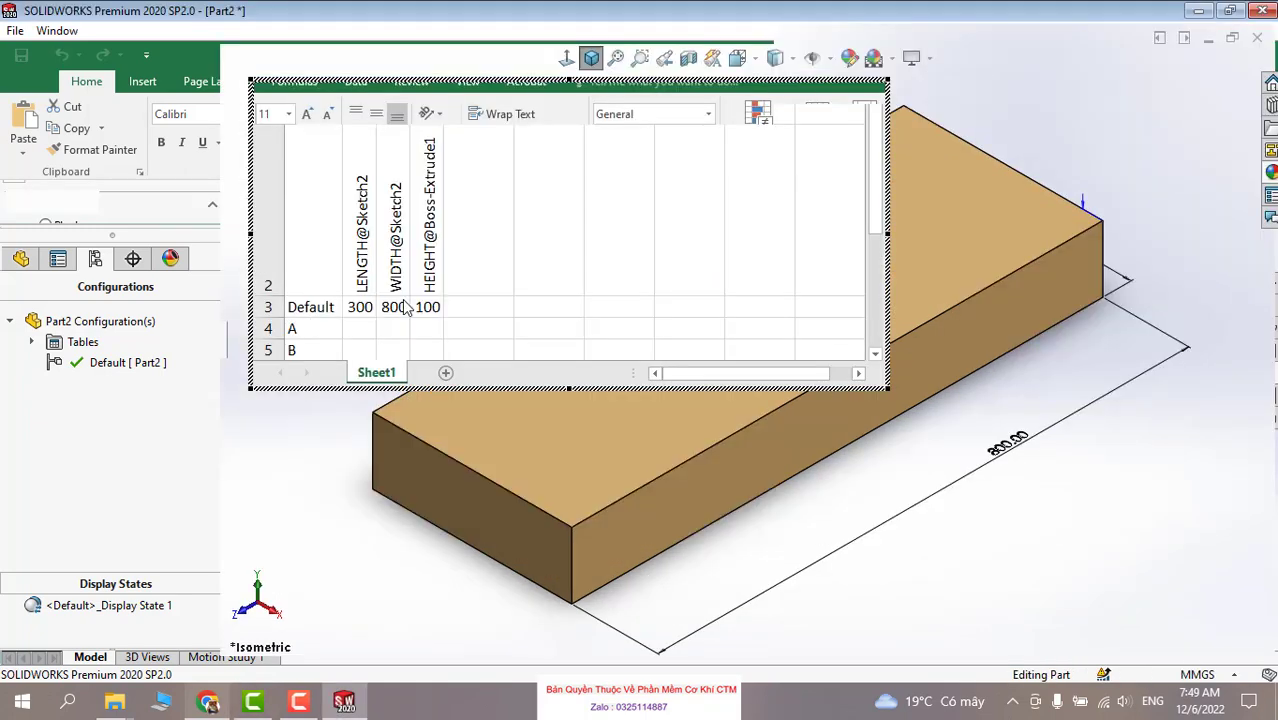
Close the design table and confirm creation of configurations A through E.
click(1009, 311)
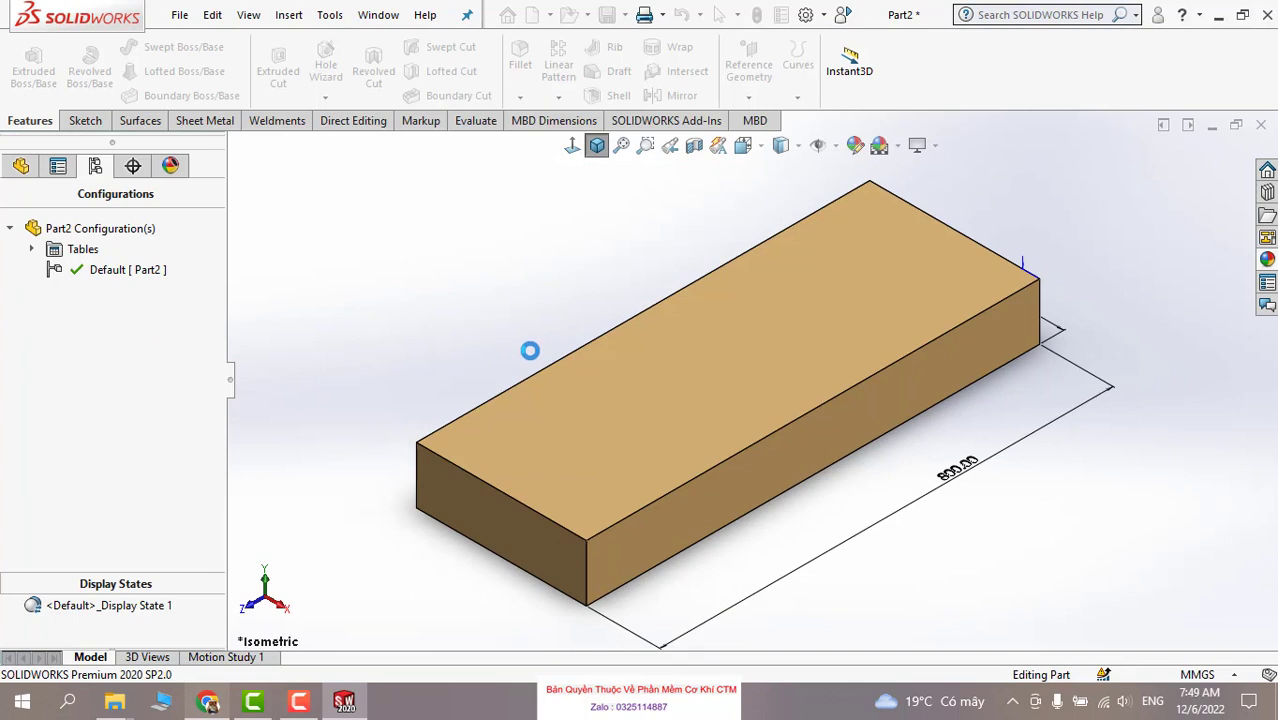
click(745, 398)
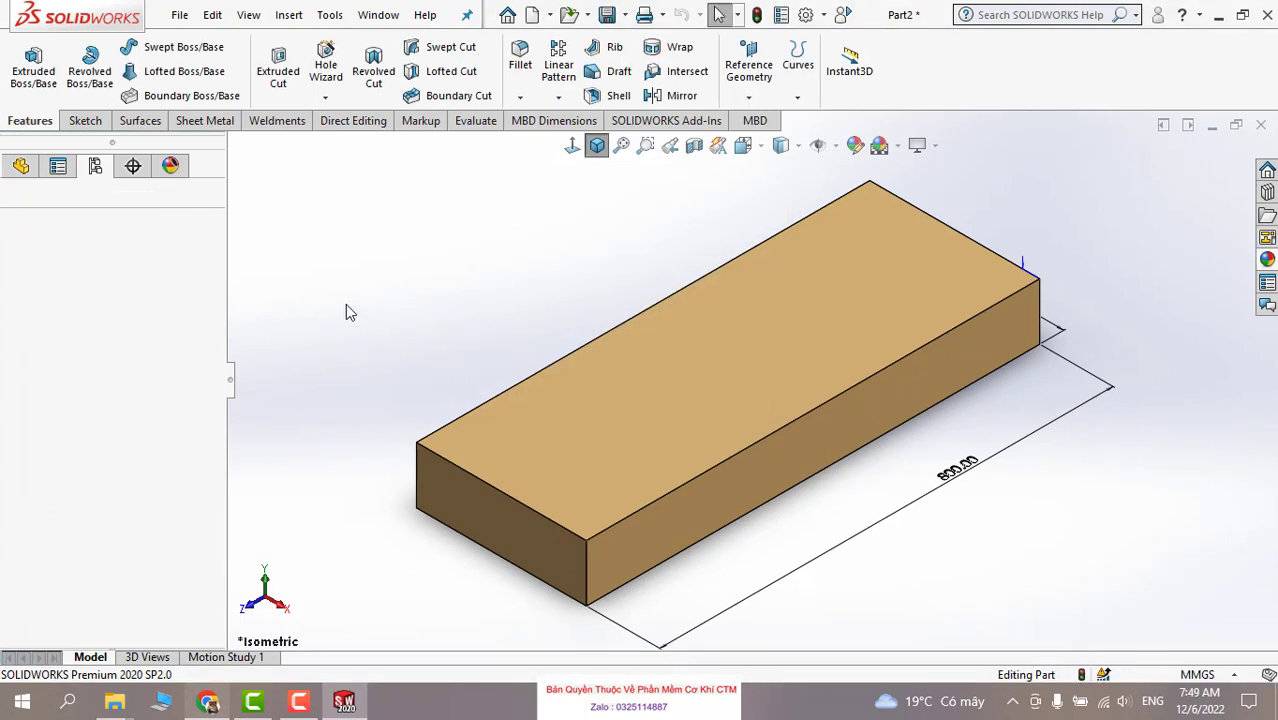
click(97, 277)
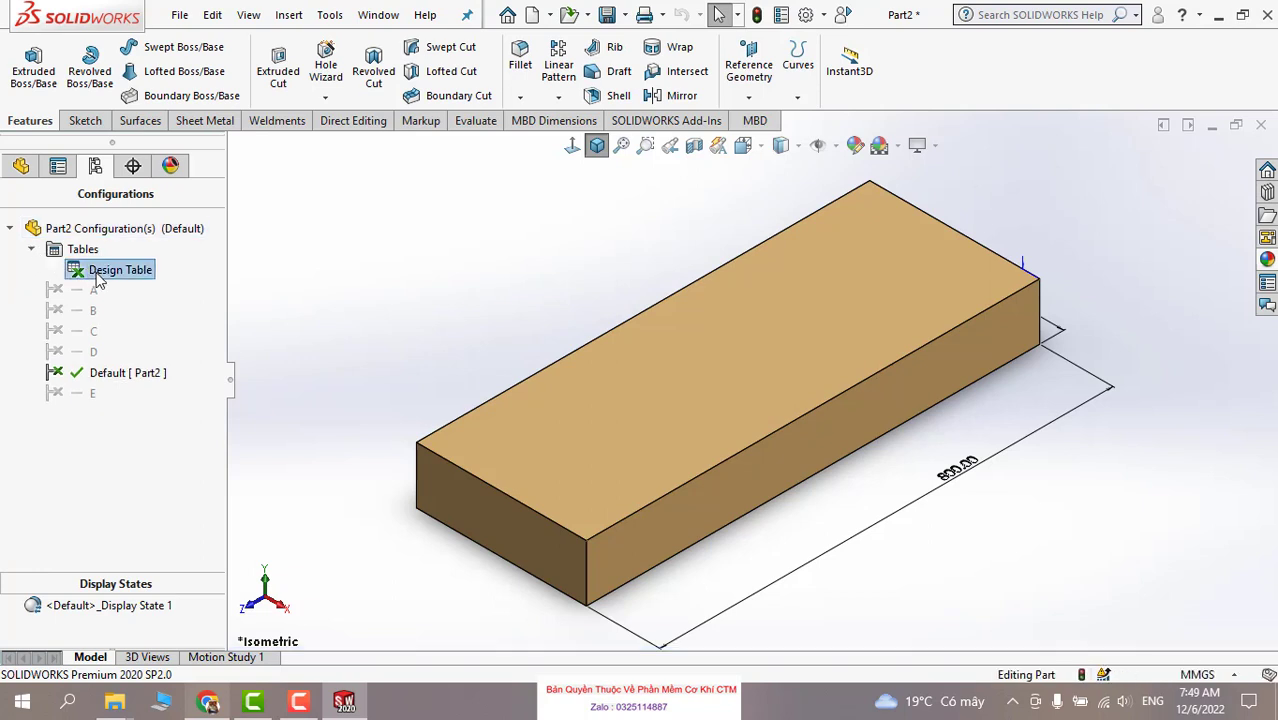
Edit the Design Table in a new Excel window from its right-click menu.
right_click(97, 277)
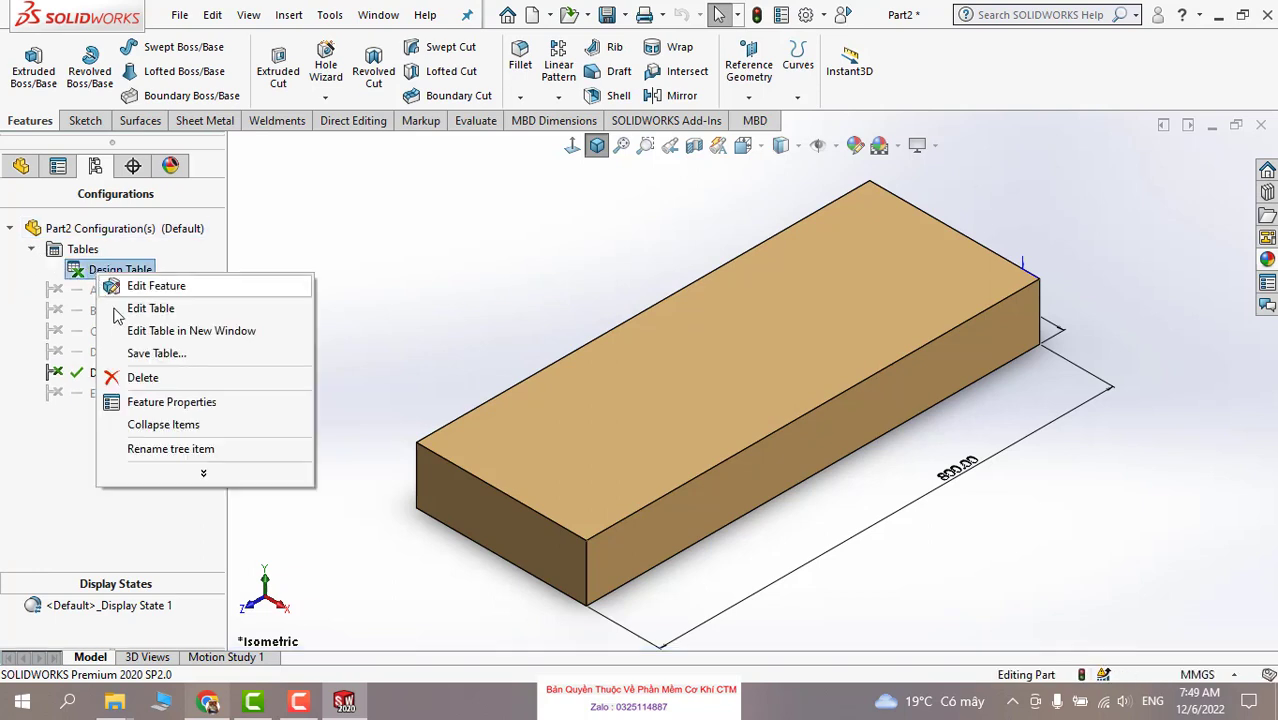
click(193, 330)
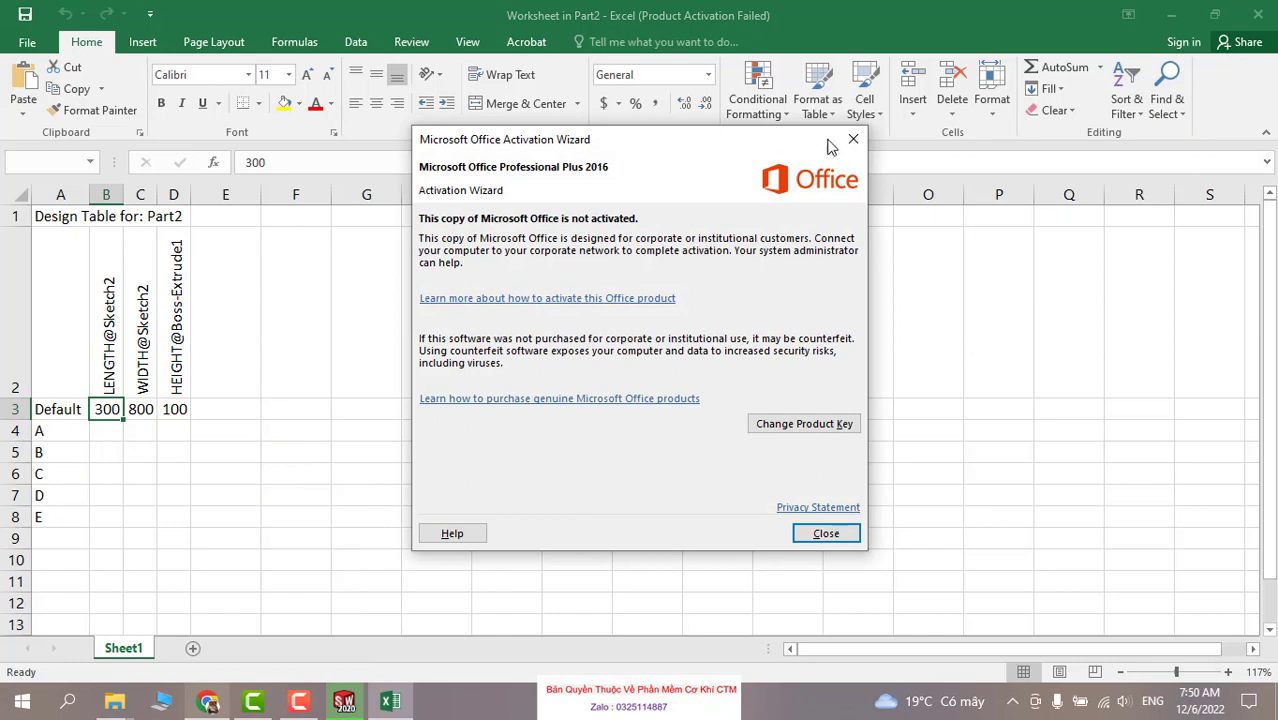
Dismiss the Office activation notice and accept SOLIDWORKS' Add Rows and Columns prompt.
click(853, 139)
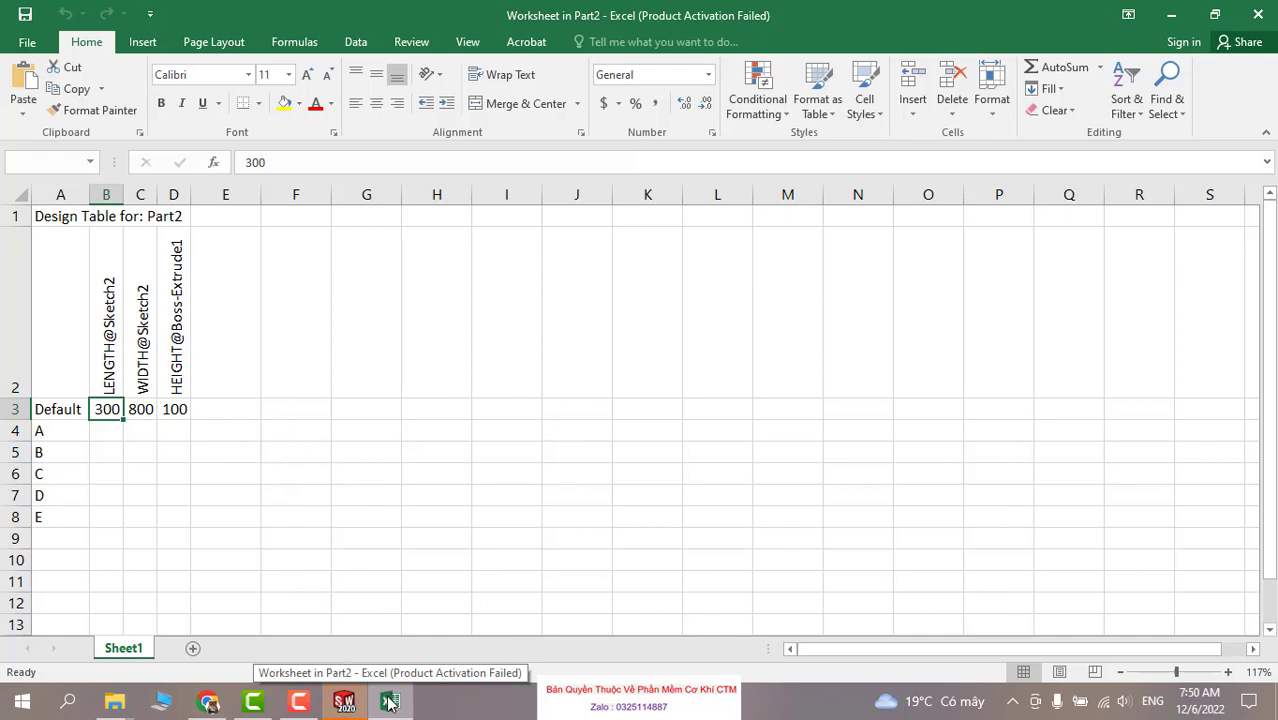
click(389, 703)
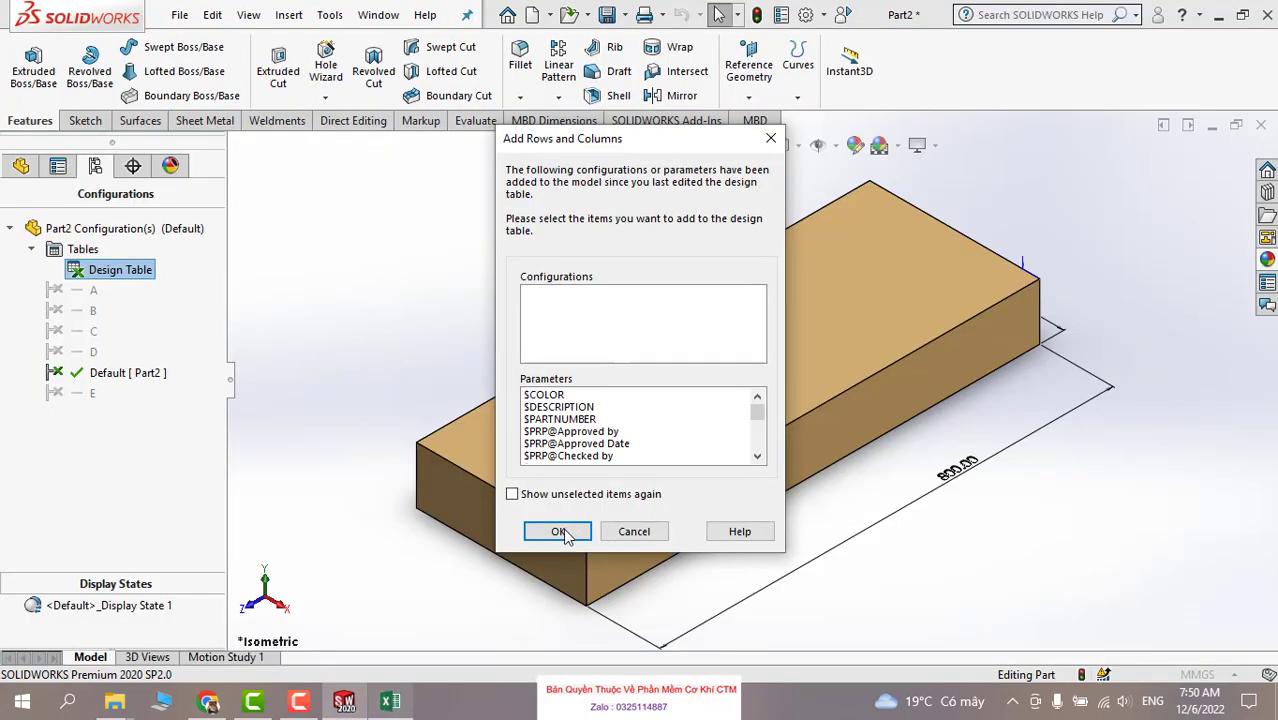
click(562, 532)
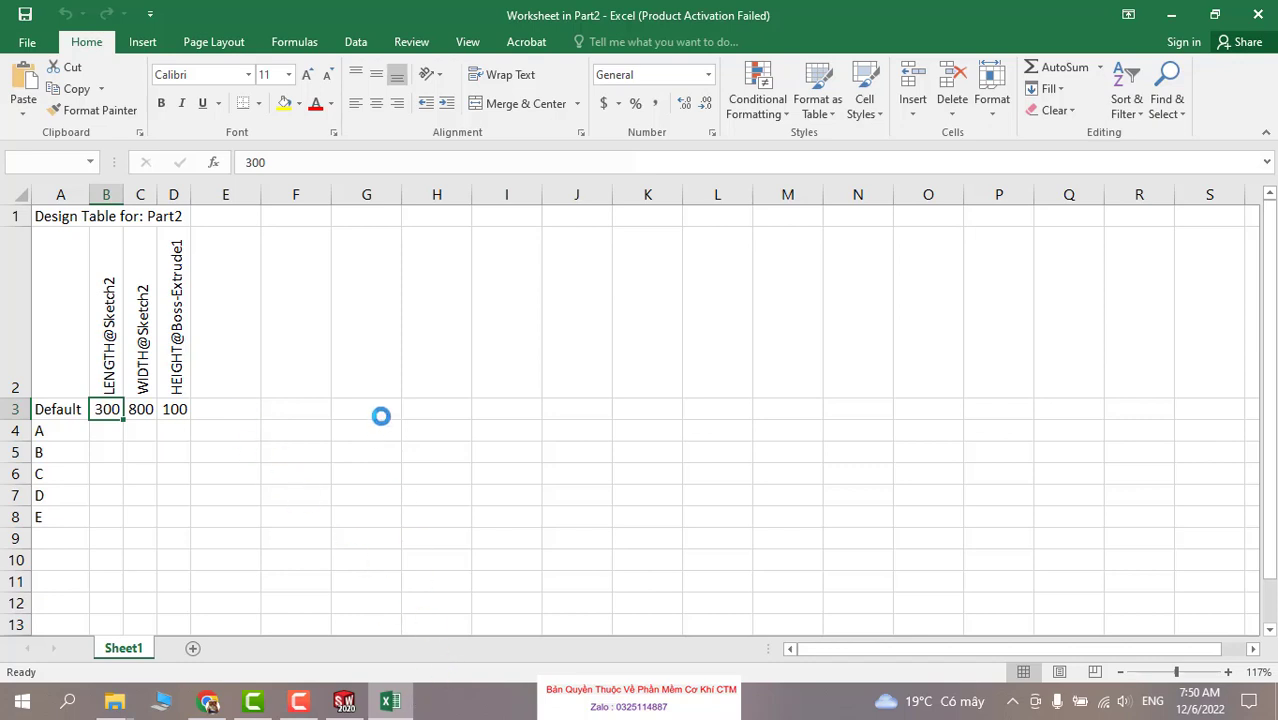
Clear the LENGTH, WIDTH and HEIGHT values for configurations A through E.
click(291, 449)
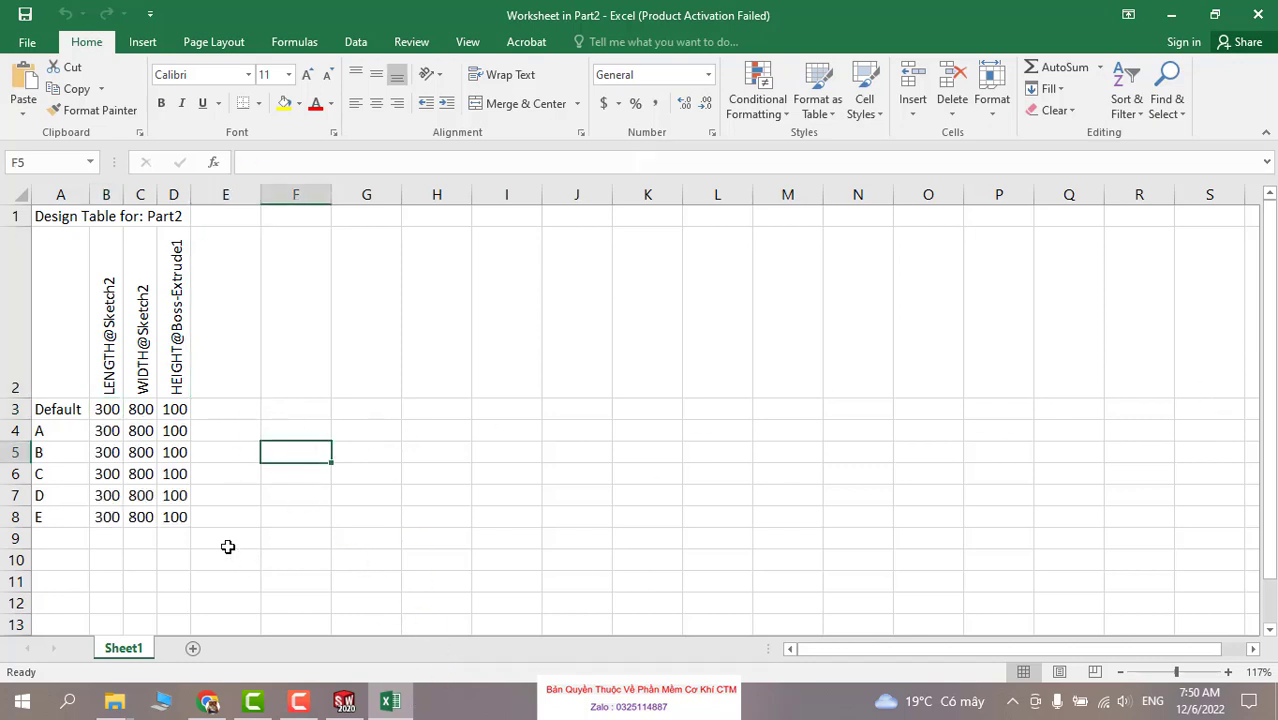
click(116, 430)
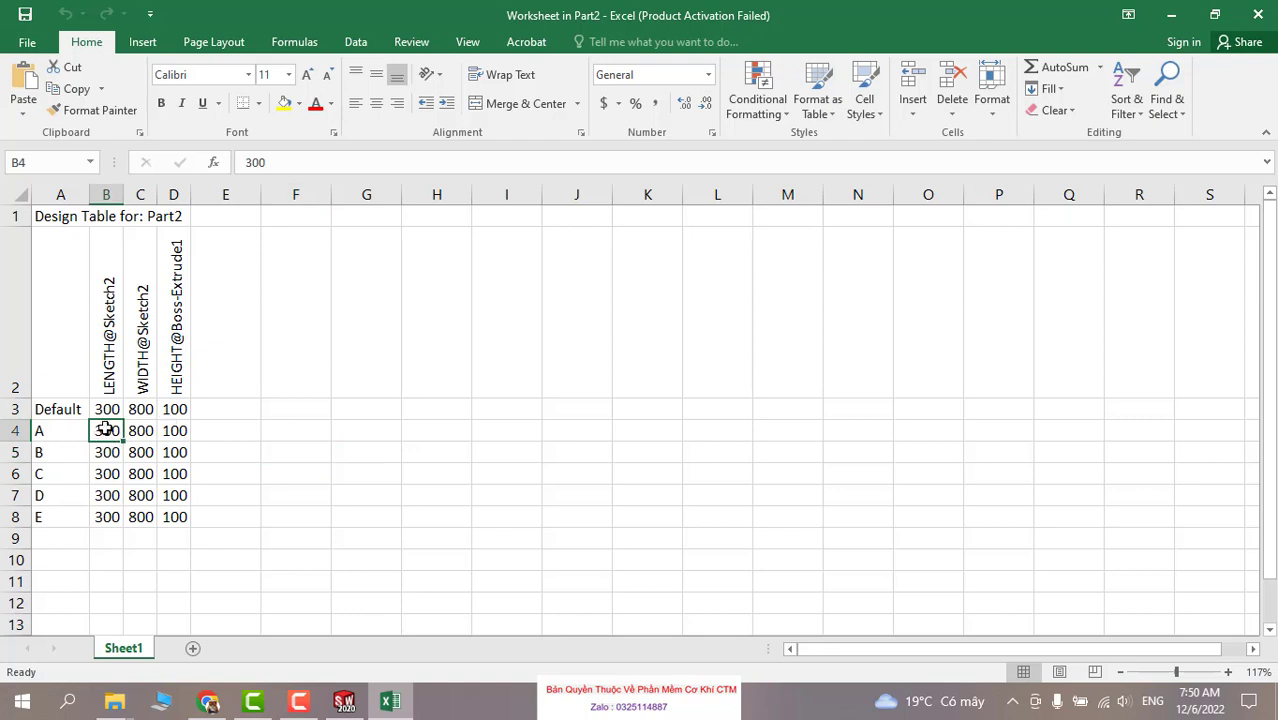
drag(105, 430, 112, 516)
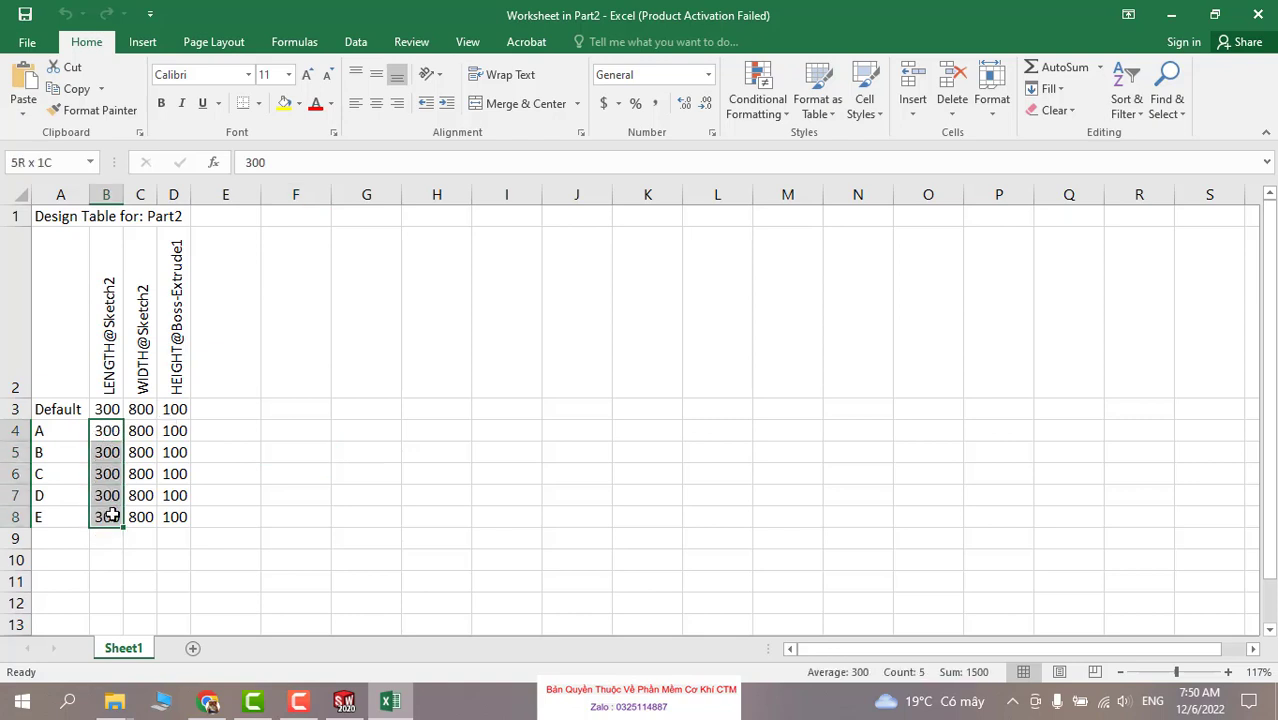
key(Delete)
drag(140, 430, 175, 516)
key(Delete)
Put 1 in G3 and fill a 1–6 series down to G8.
click(255, 475)
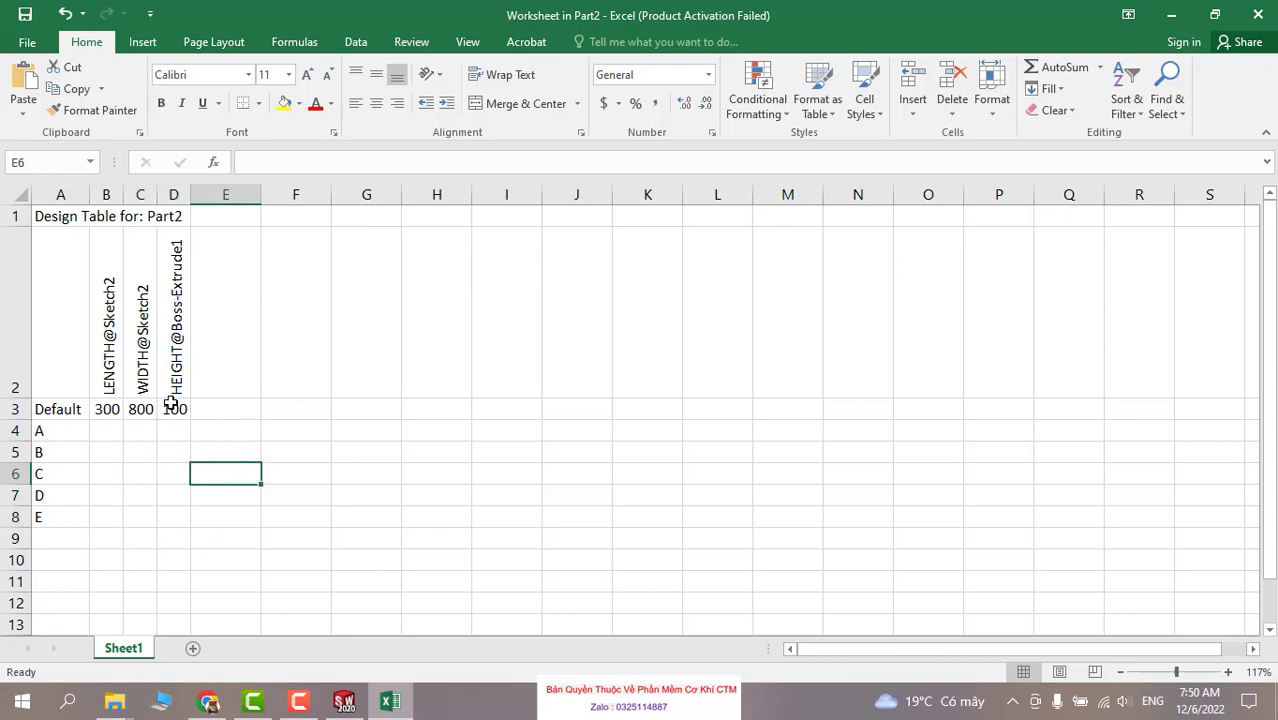
click(268, 407)
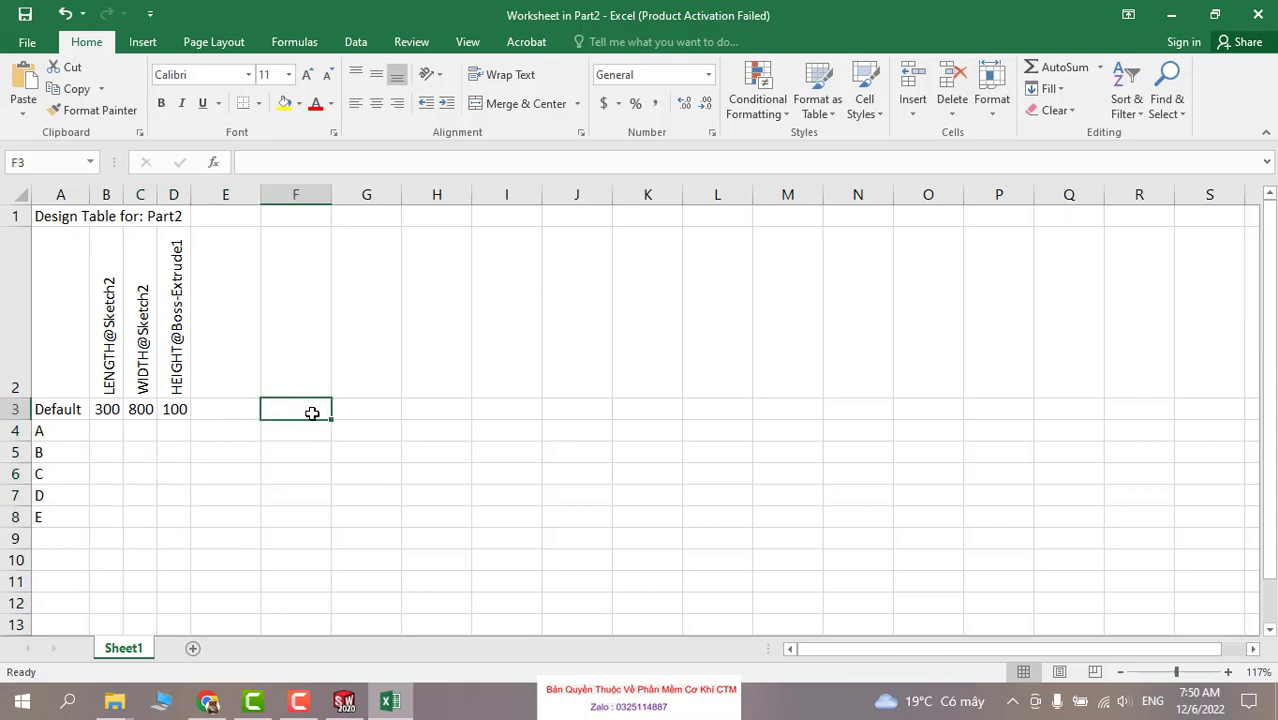
drag(404, 447, 333, 419)
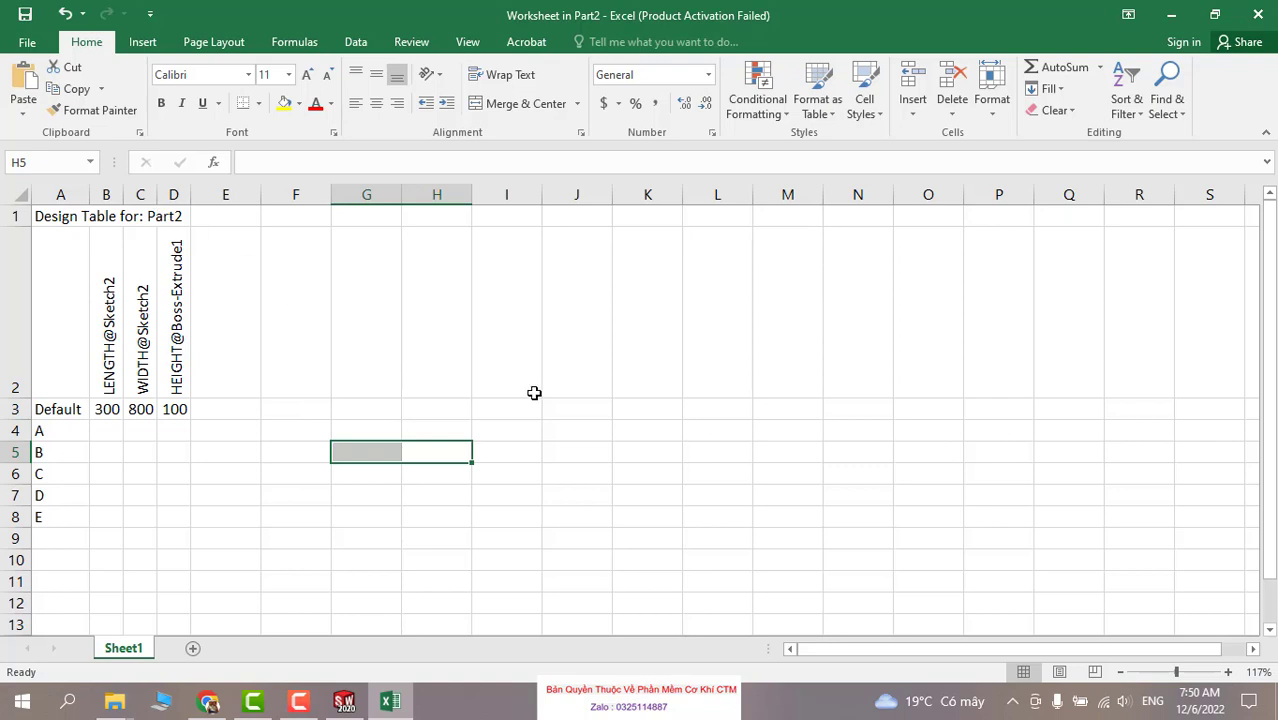
click(525, 424)
click(243, 414)
click(306, 410)
click(359, 412)
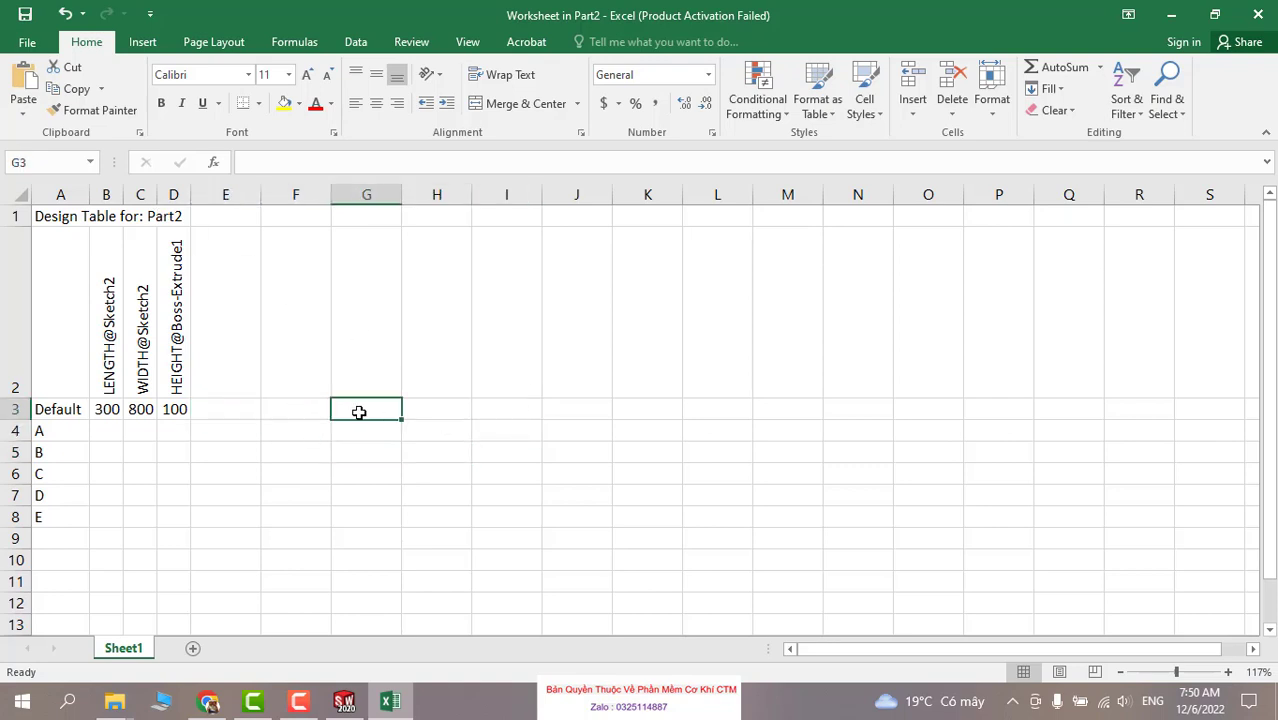
click(498, 416)
click(372, 408)
text(1)
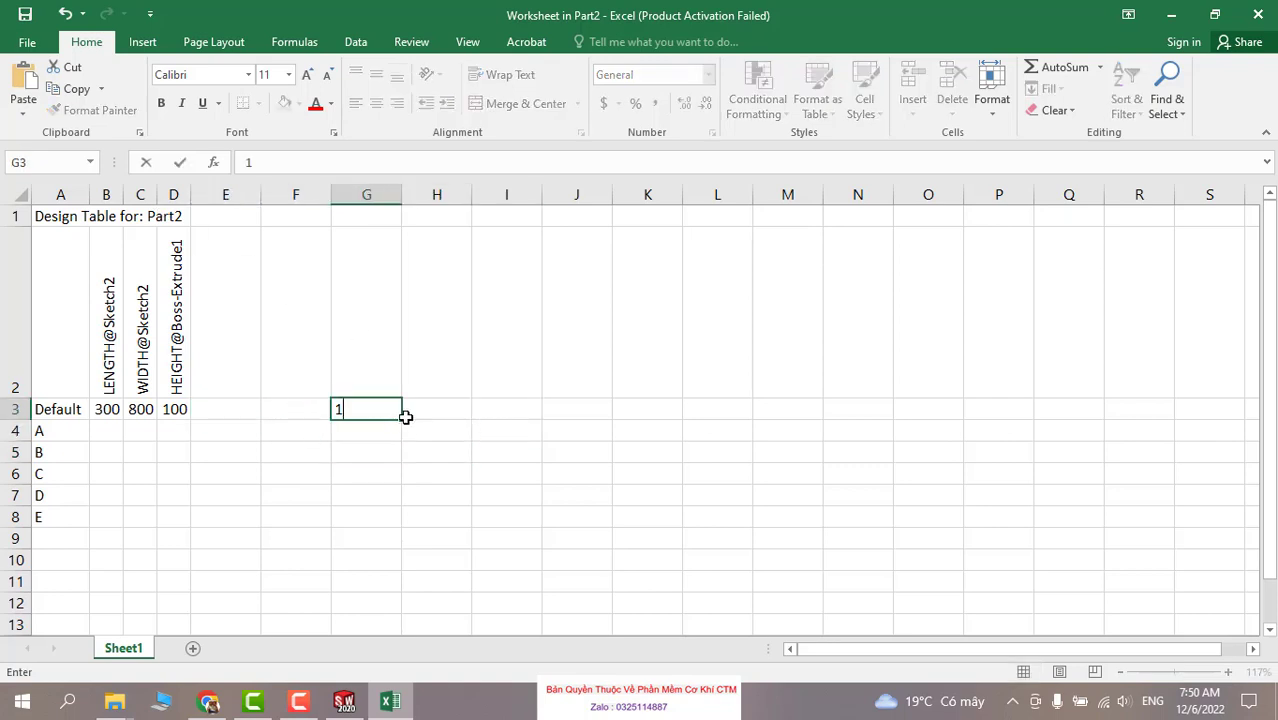
click(389, 420)
ctrl+drag(400, 419, 400, 526)
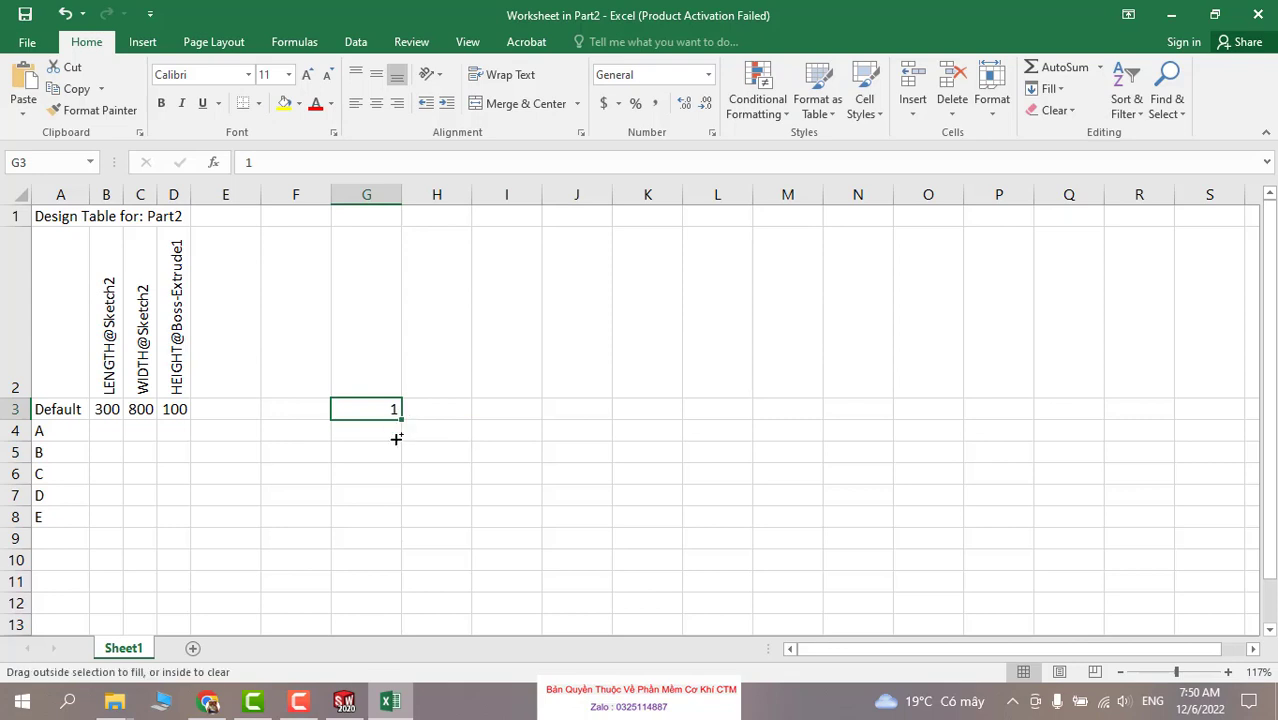
Select cell B3 holding the length 300.
click(490, 490)
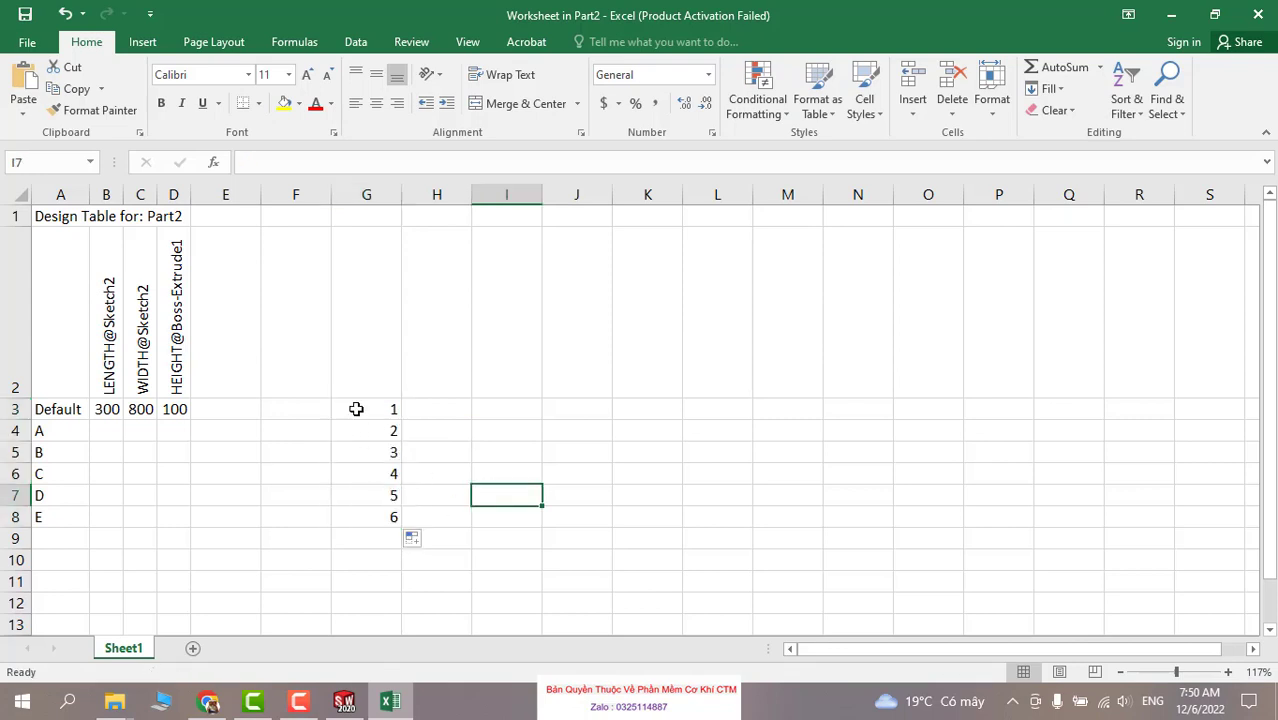
click(354, 409)
click(100, 416)
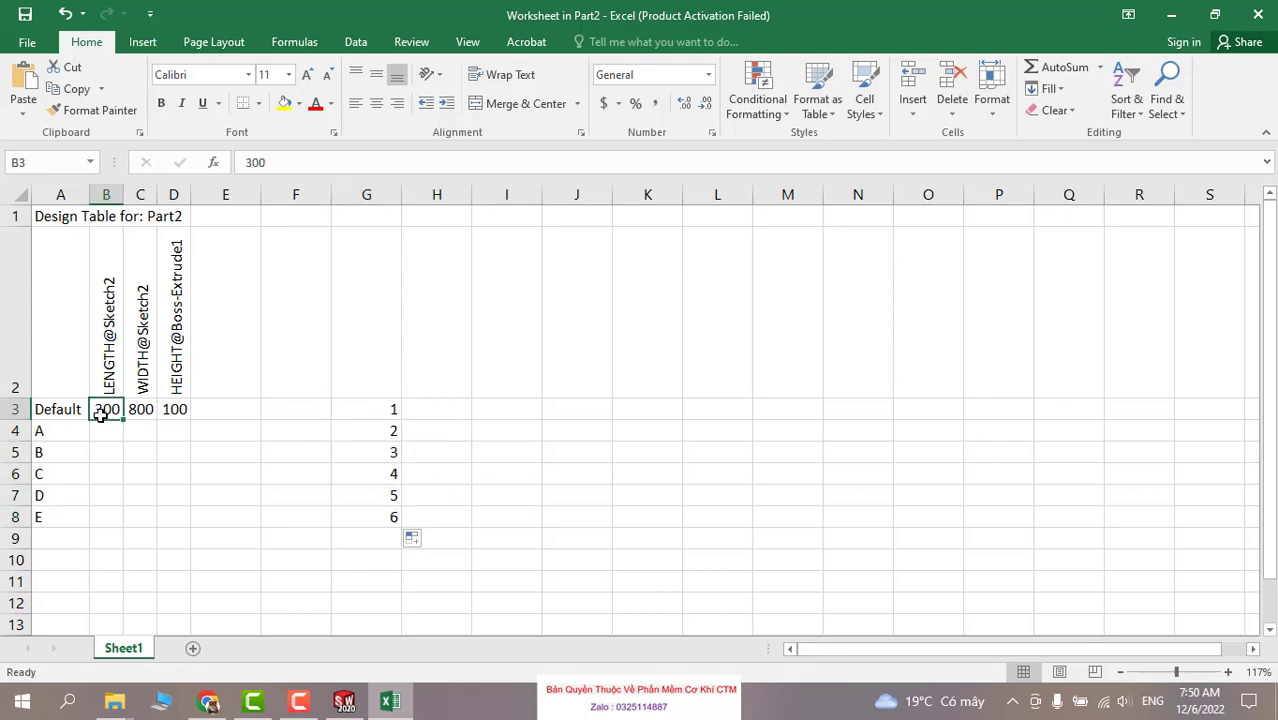
Set B3 to =300*G3, fill it down to B8, and widen column B.
click(245, 162)
text(=)
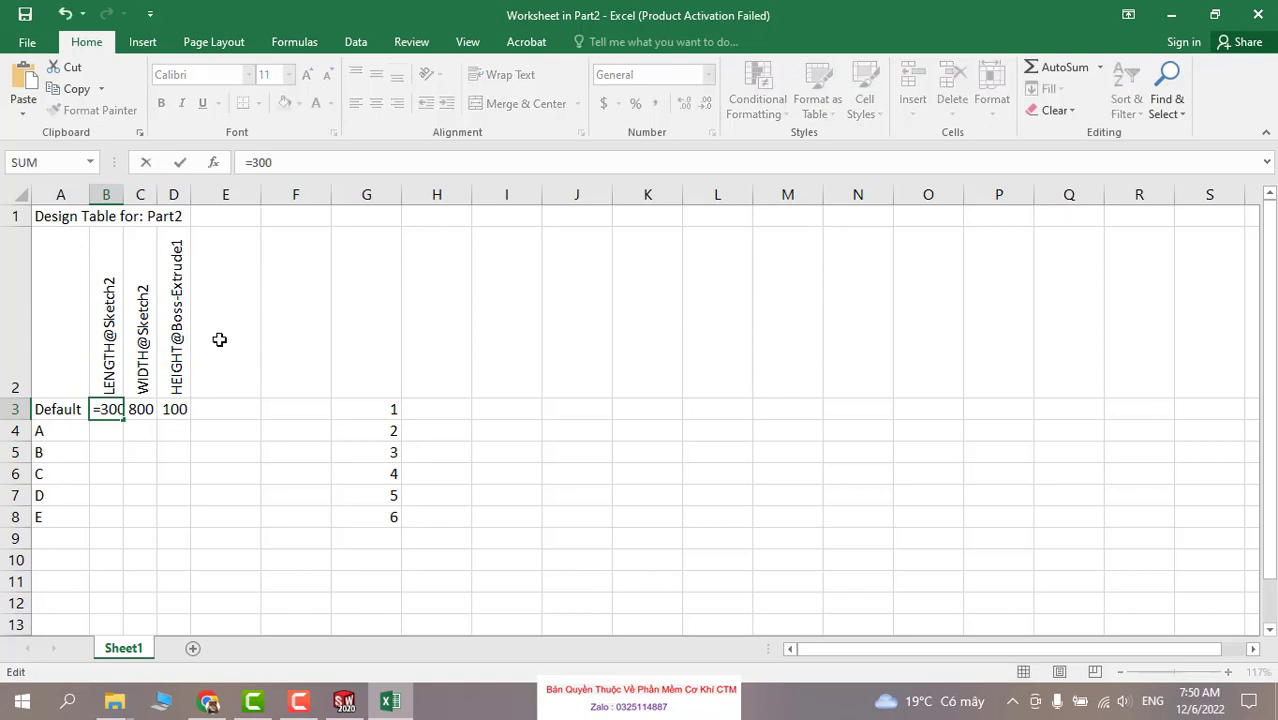
click(297, 164)
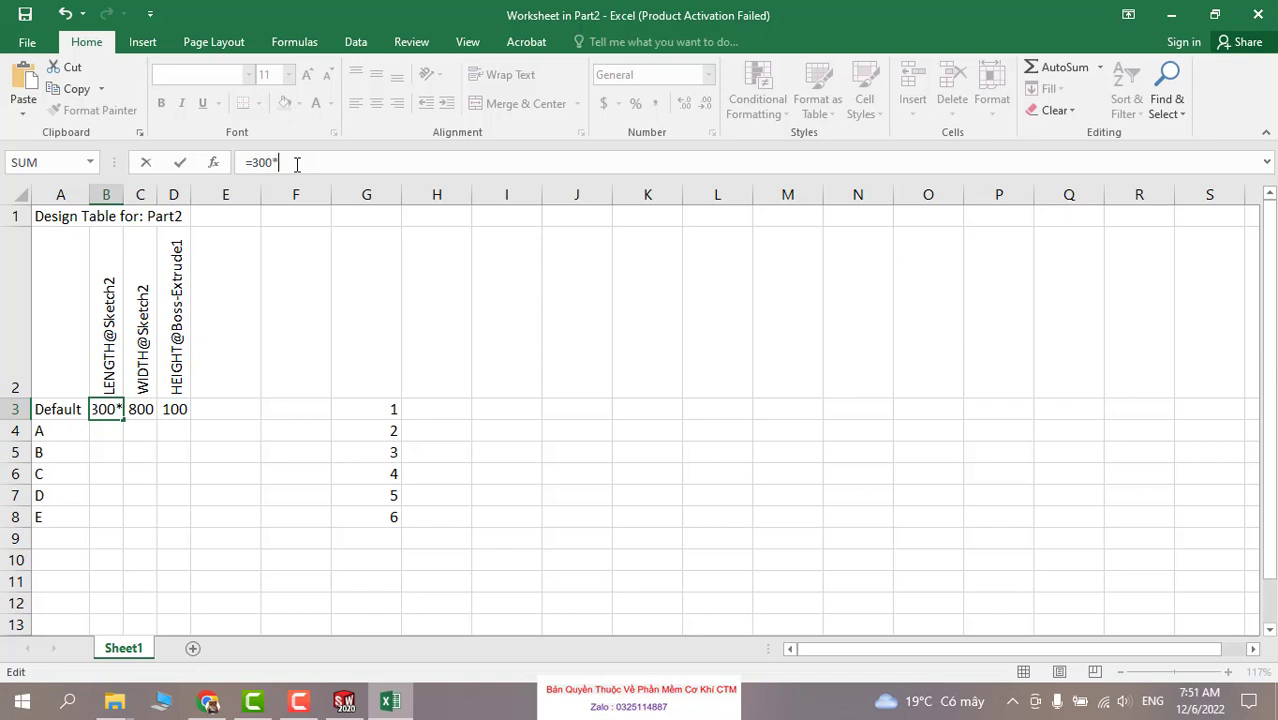
click(366, 404)
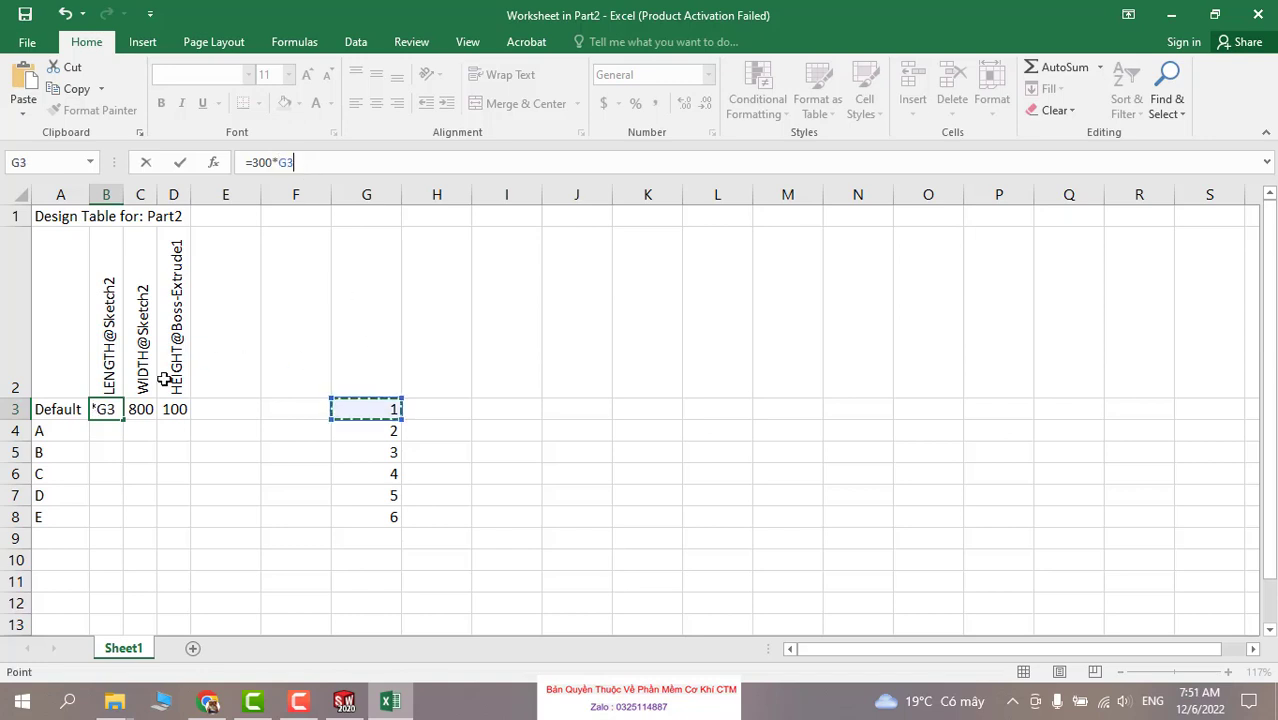
key(Return)
click(171, 452)
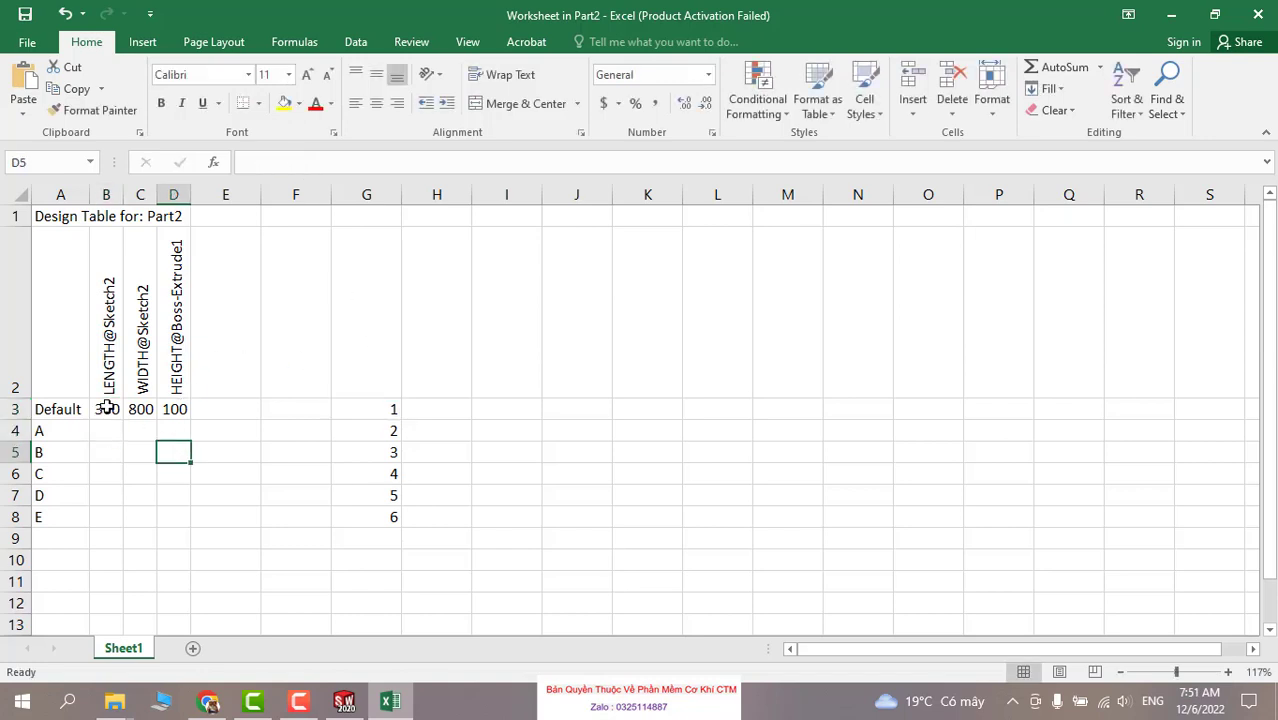
click(107, 409)
drag(119, 476, 117, 520)
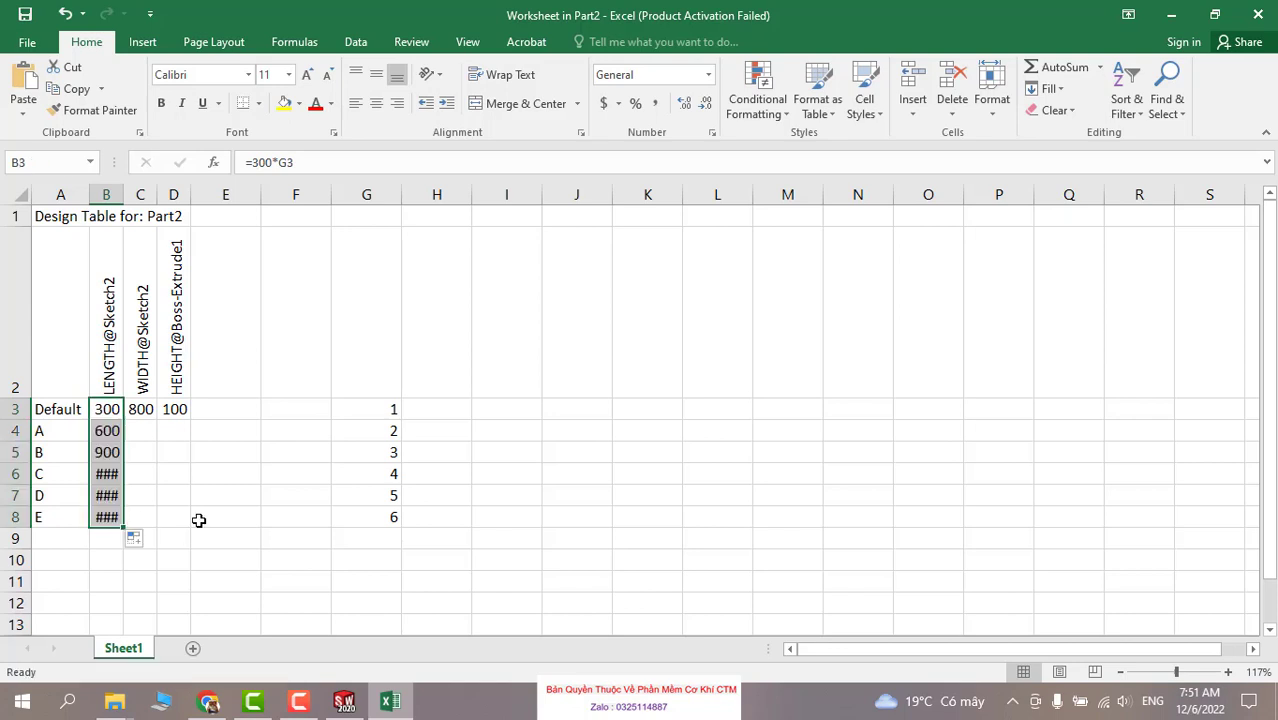
click(236, 516)
drag(119, 195, 193, 195)
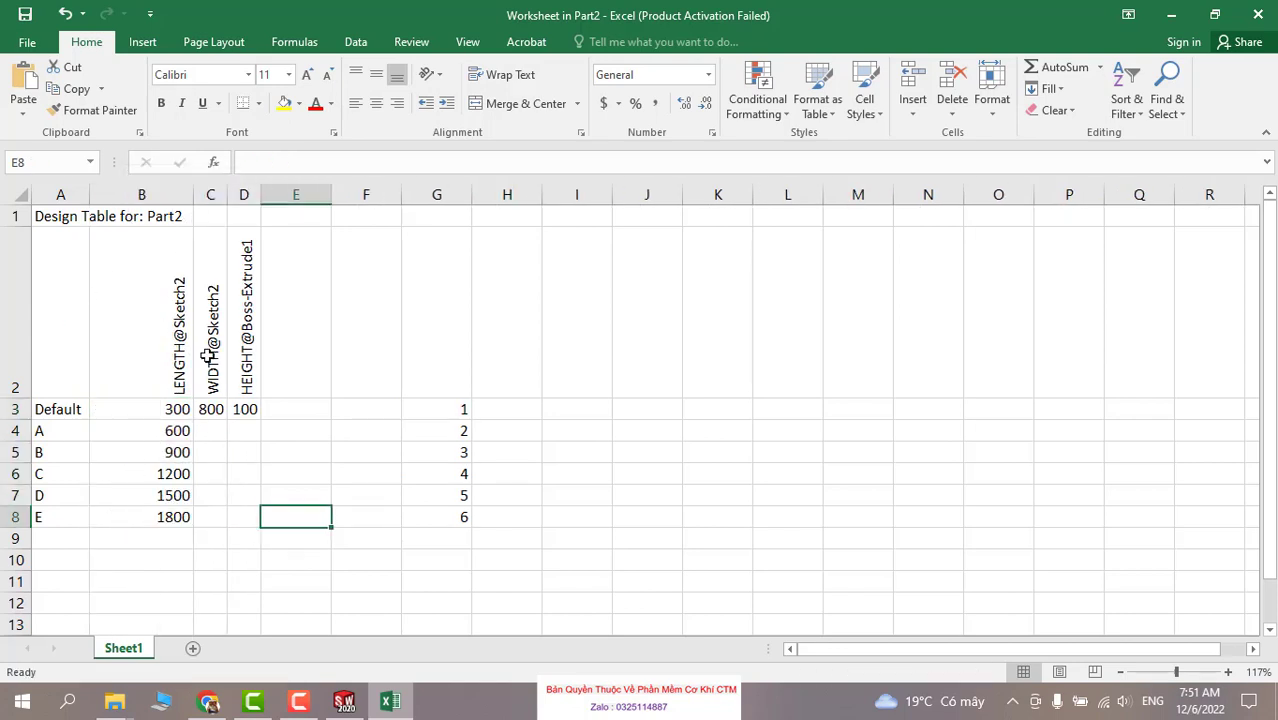
Enter 0.5 in H3 and extend column H to row 8 as 0.5–5.5.
click(203, 412)
click(208, 428)
click(505, 414)
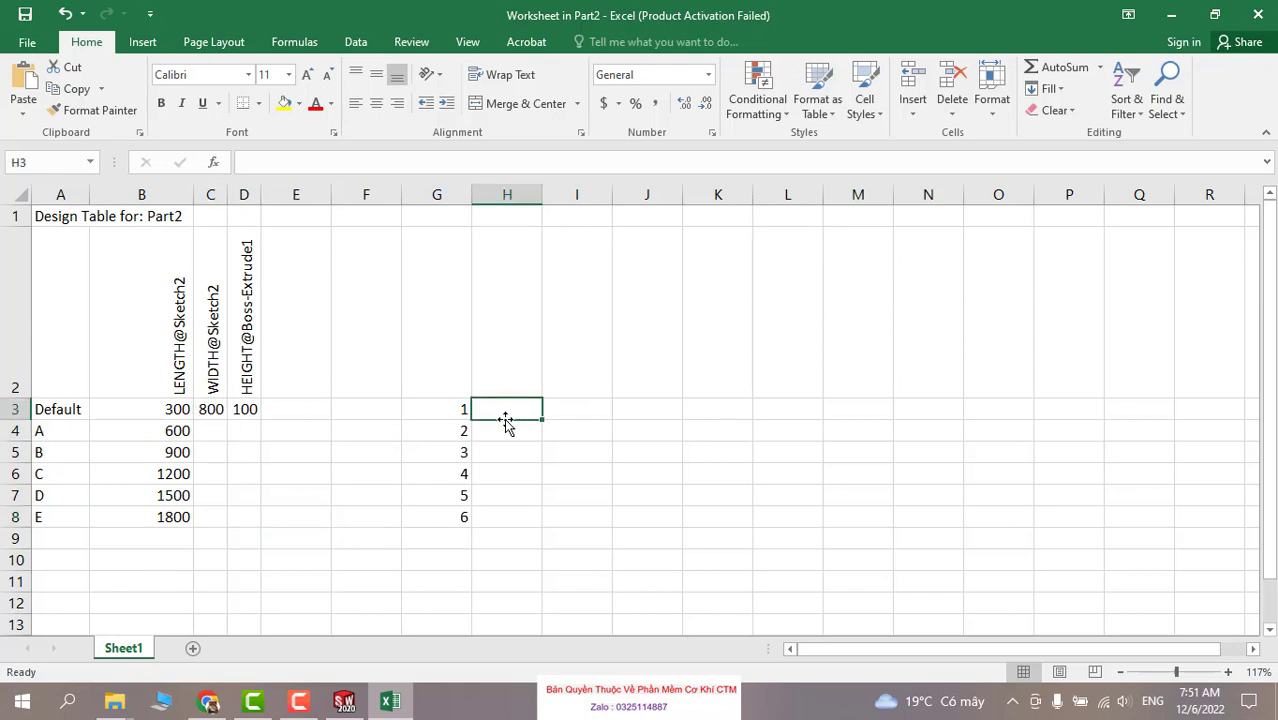
text(0.5)
key(Return)
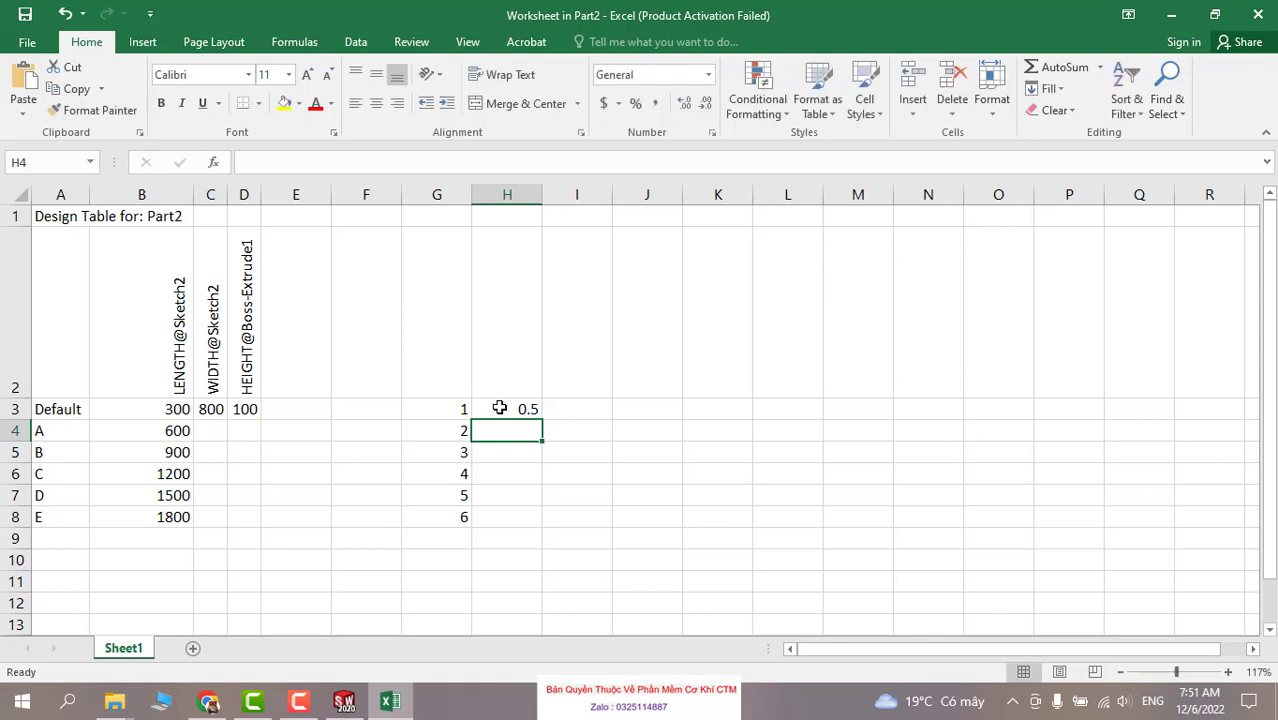
click(526, 410)
drag(540, 421, 535, 518)
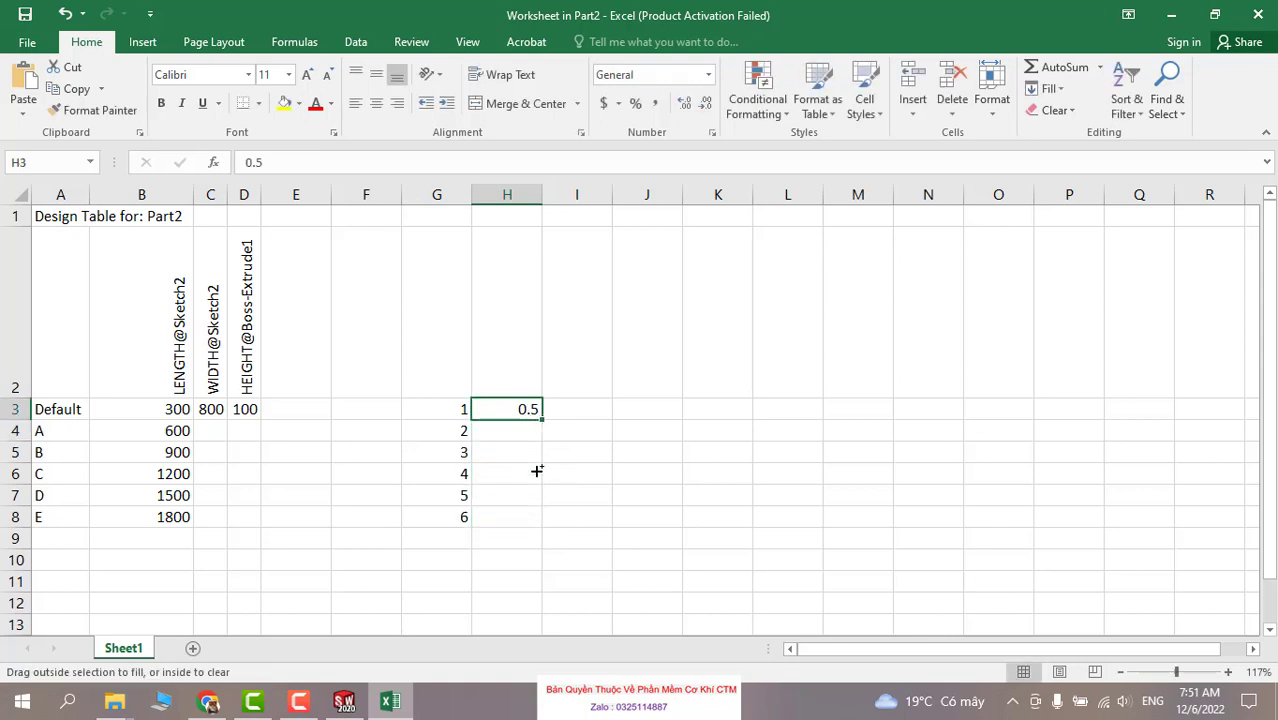
Set C3 to =800*H3, fill it down to C8, and widen columns C and D.
click(620, 492)
click(211, 410)
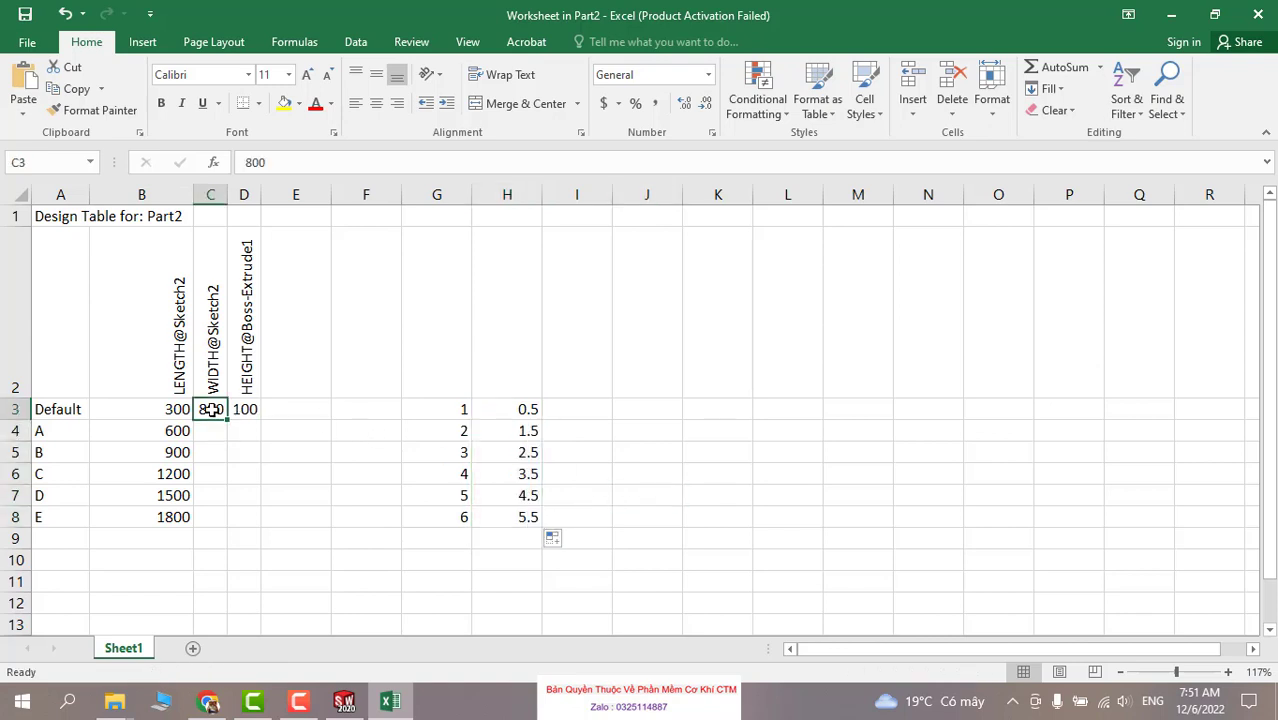
click(243, 160)
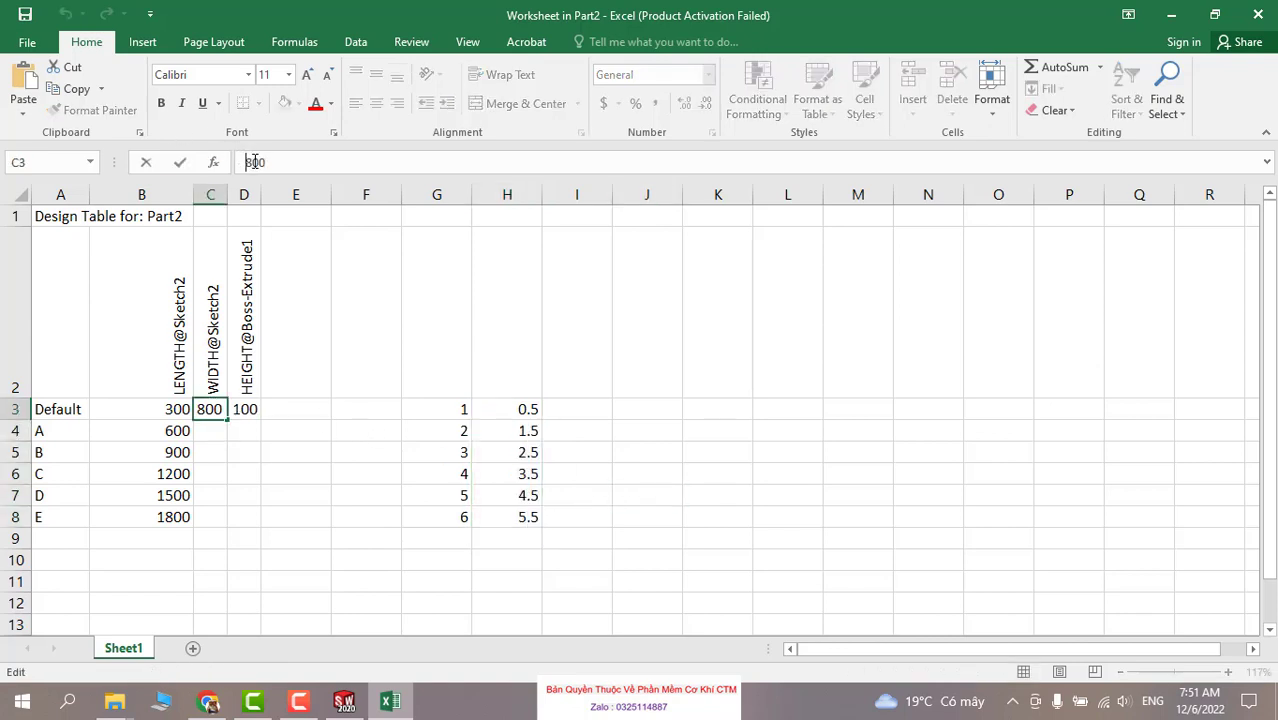
text(=800)
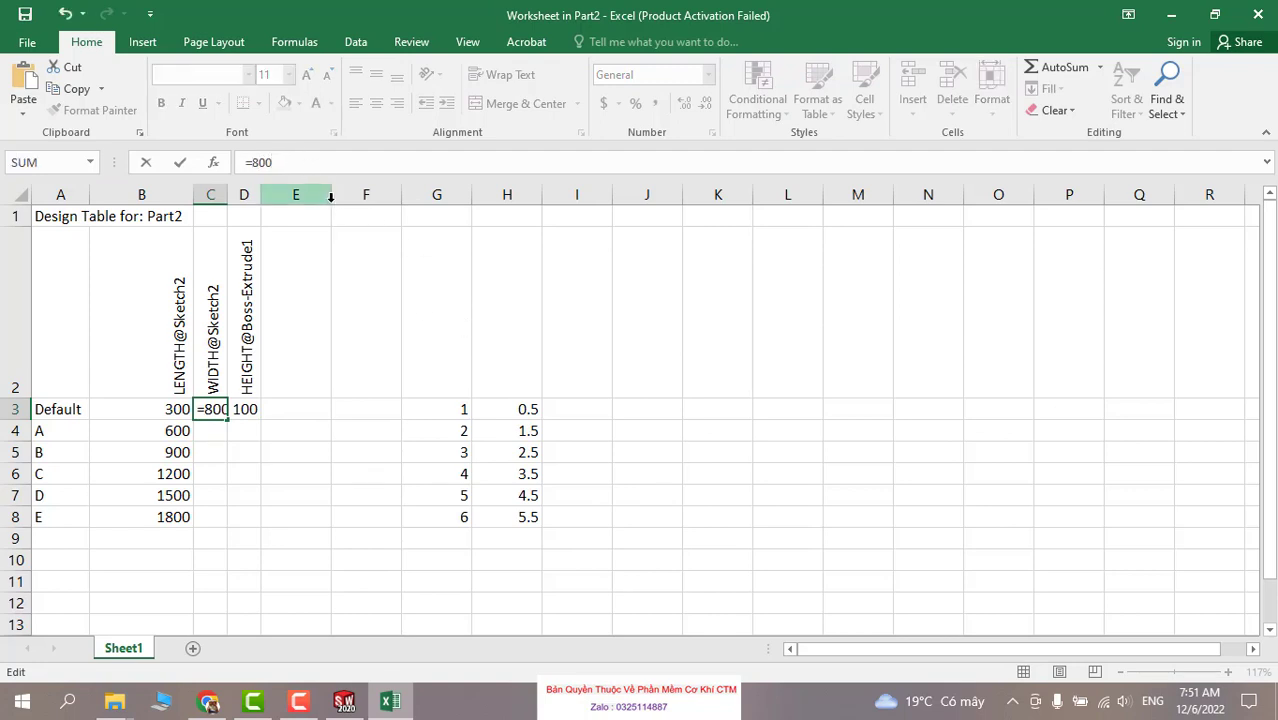
text(*)
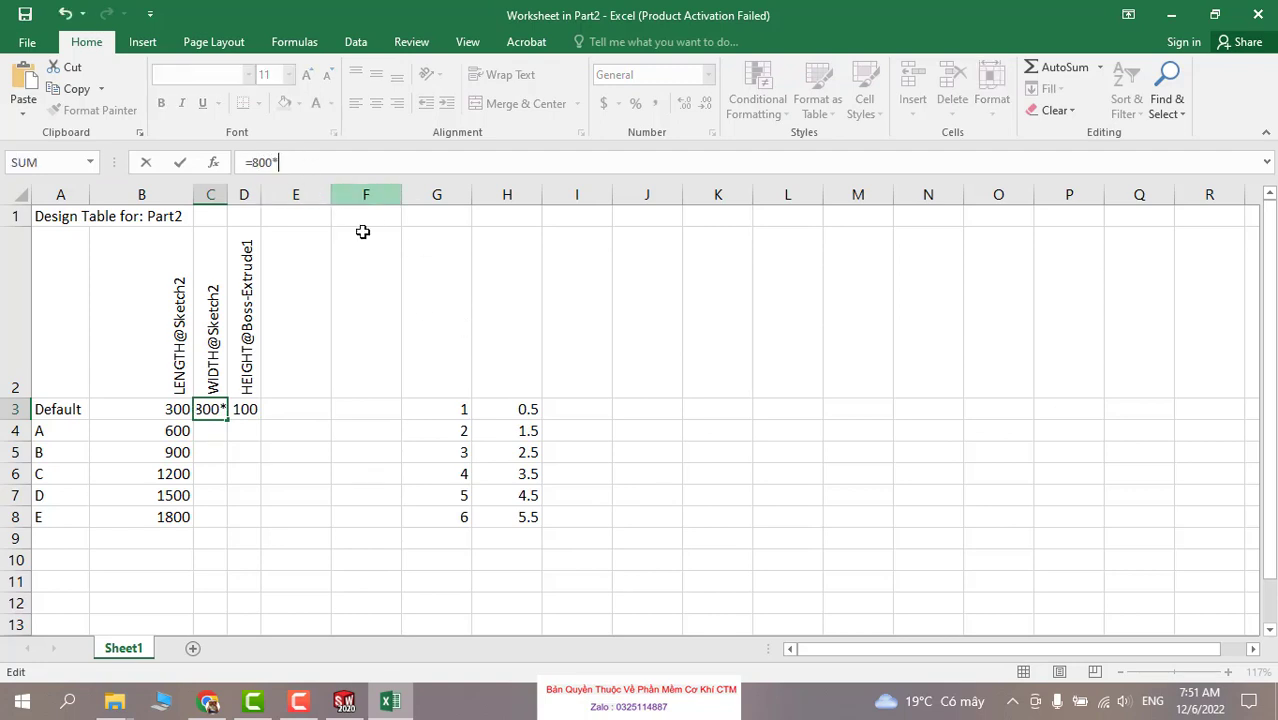
click(506, 408)
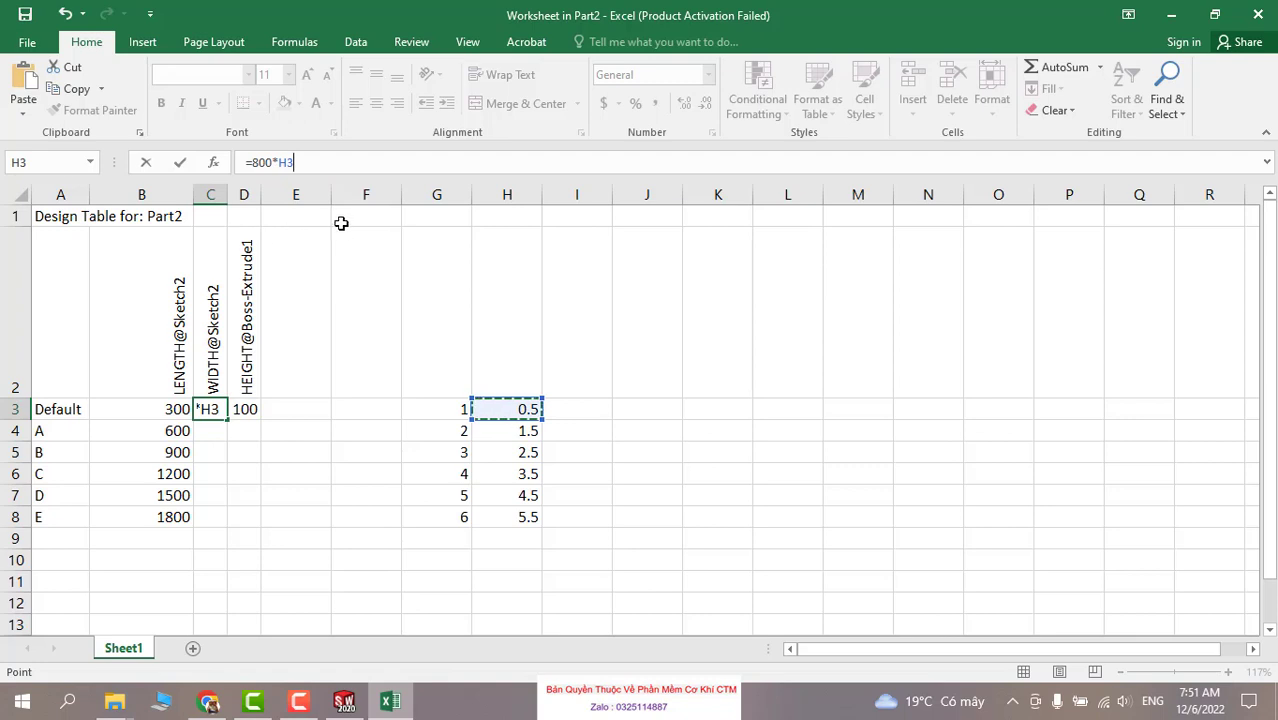
key(Return)
key(Up)
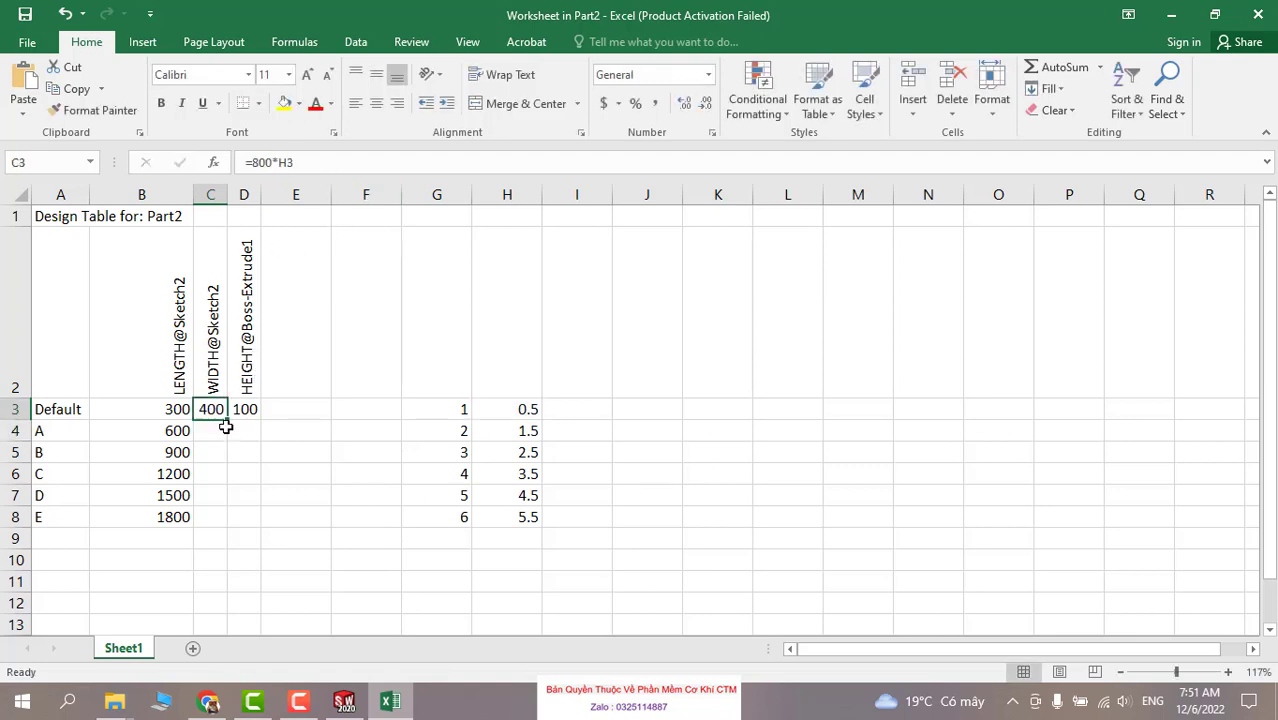
drag(224, 416, 222, 518)
drag(300, 495, 298, 474)
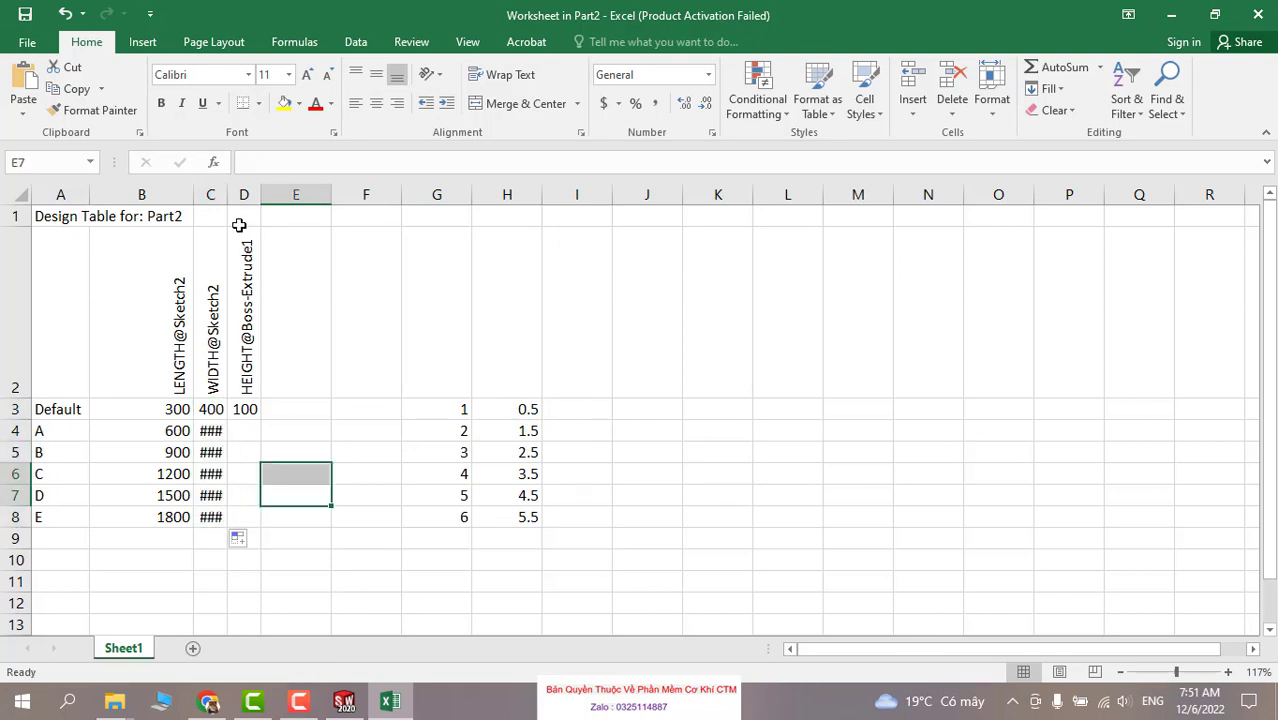
drag(227, 194, 317, 194)
click(294, 414)
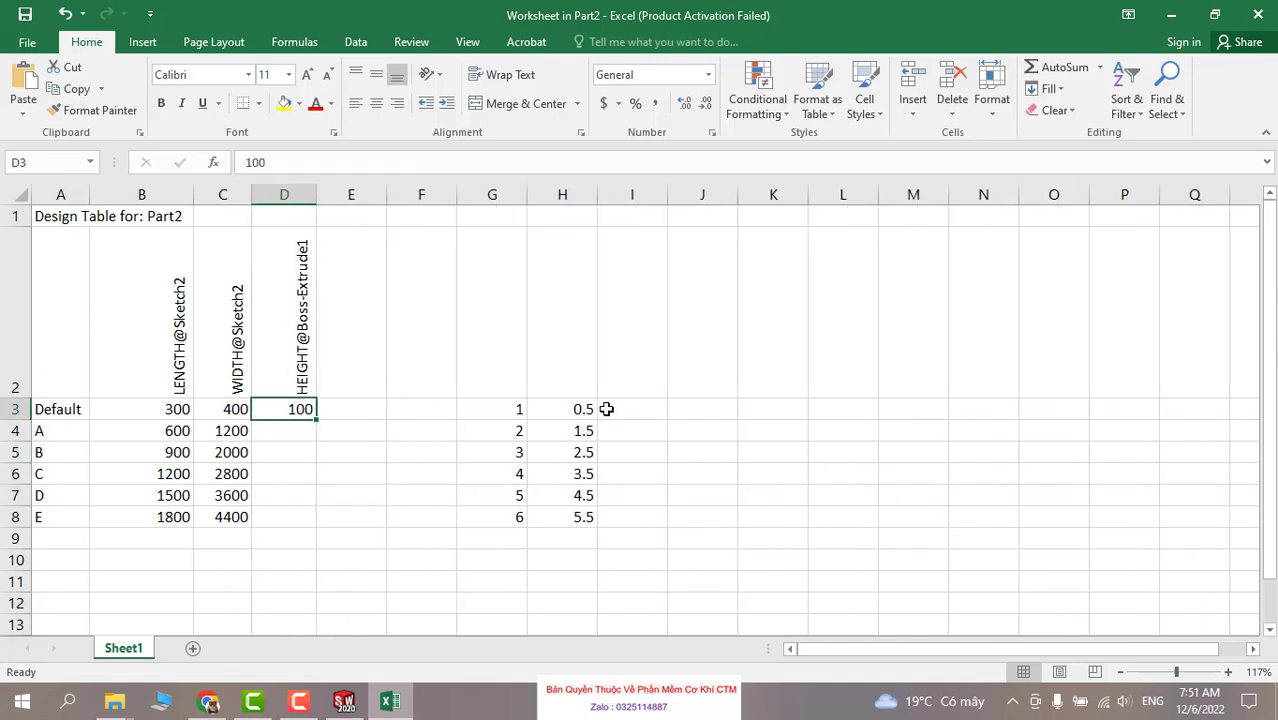
Give the multiplier cells G3:H8 a yellow fill and check their values.
drag(498, 416, 578, 514)
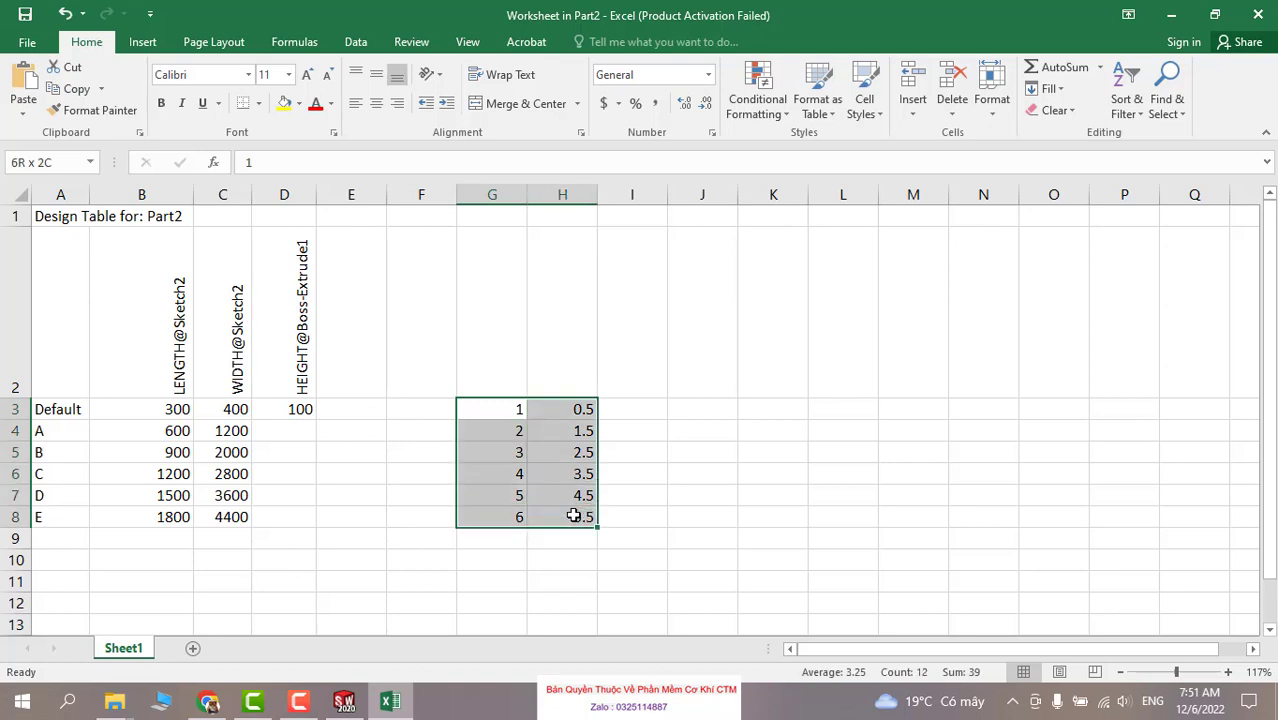
click(284, 103)
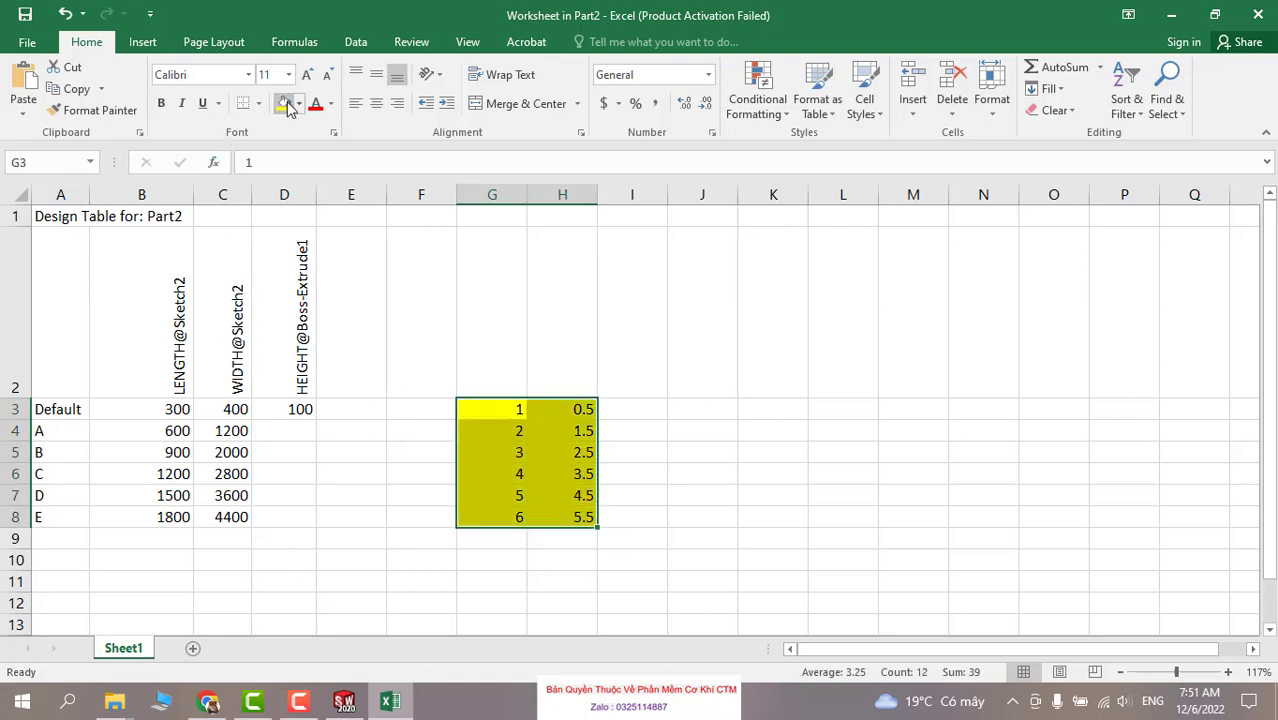
click(553, 408)
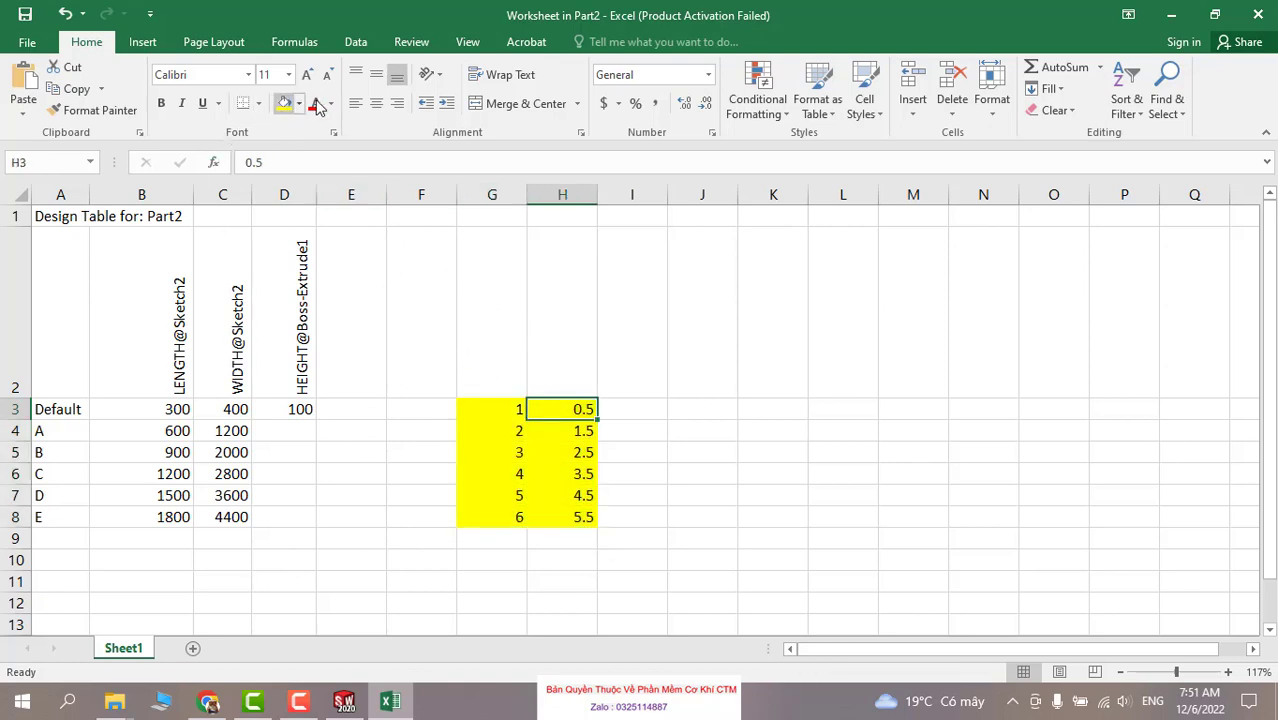
drag(514, 405, 516, 240)
click(516, 410)
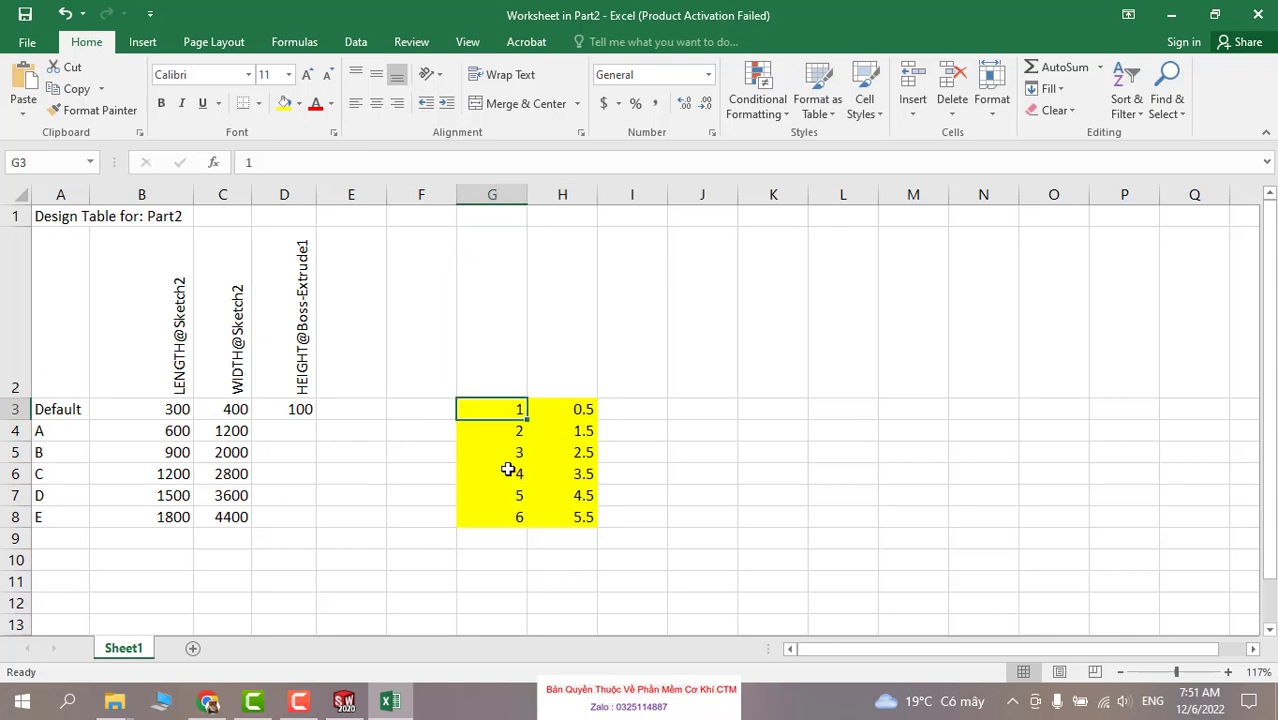
click(500, 532)
click(550, 425)
click(533, 498)
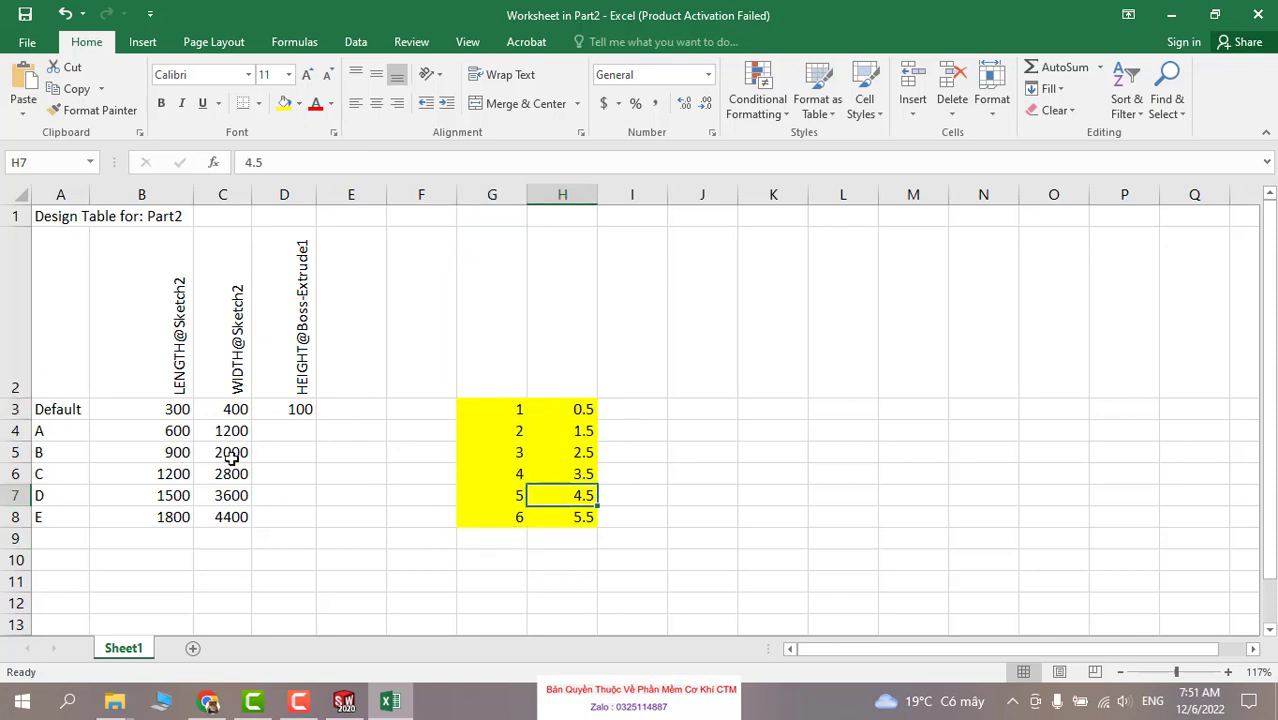
Fill the height 100 from D3 down to D8 for configurations A–E.
click(228, 414)
click(305, 411)
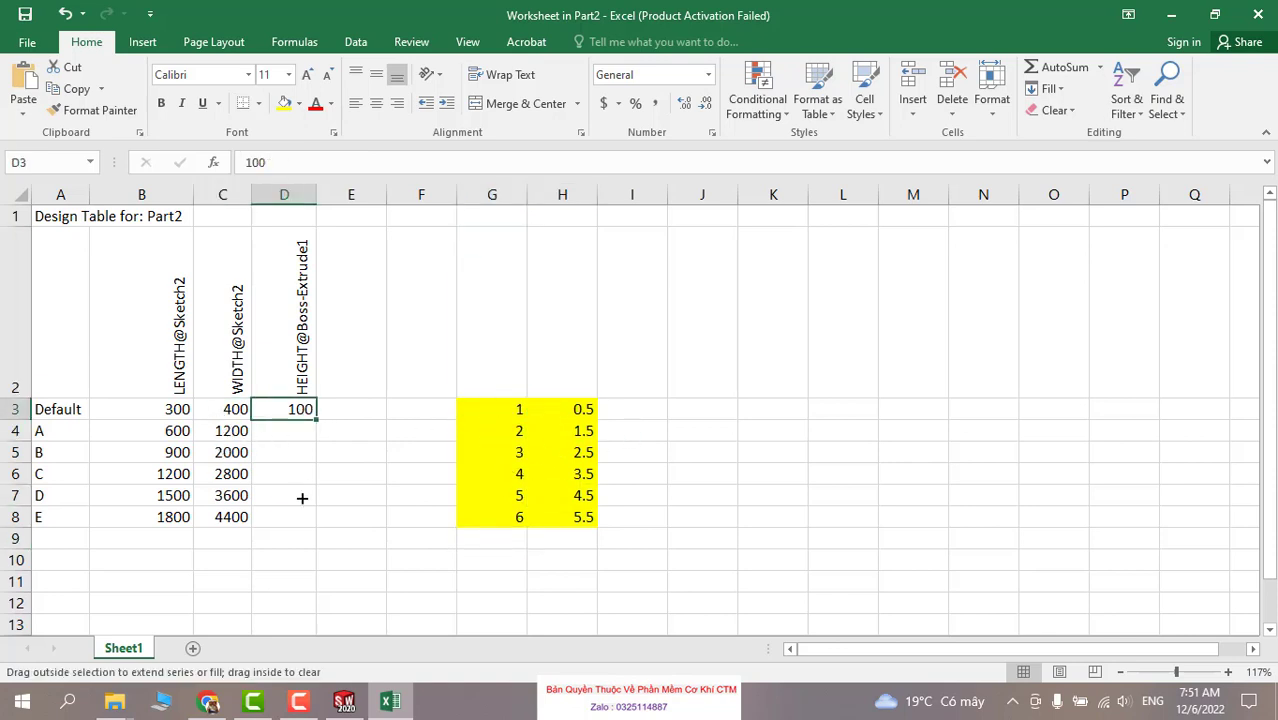
drag(314, 420, 297, 520)
click(360, 472)
Check the table's headers, formulas and values, then close Excel to return to the part.
click(110, 412)
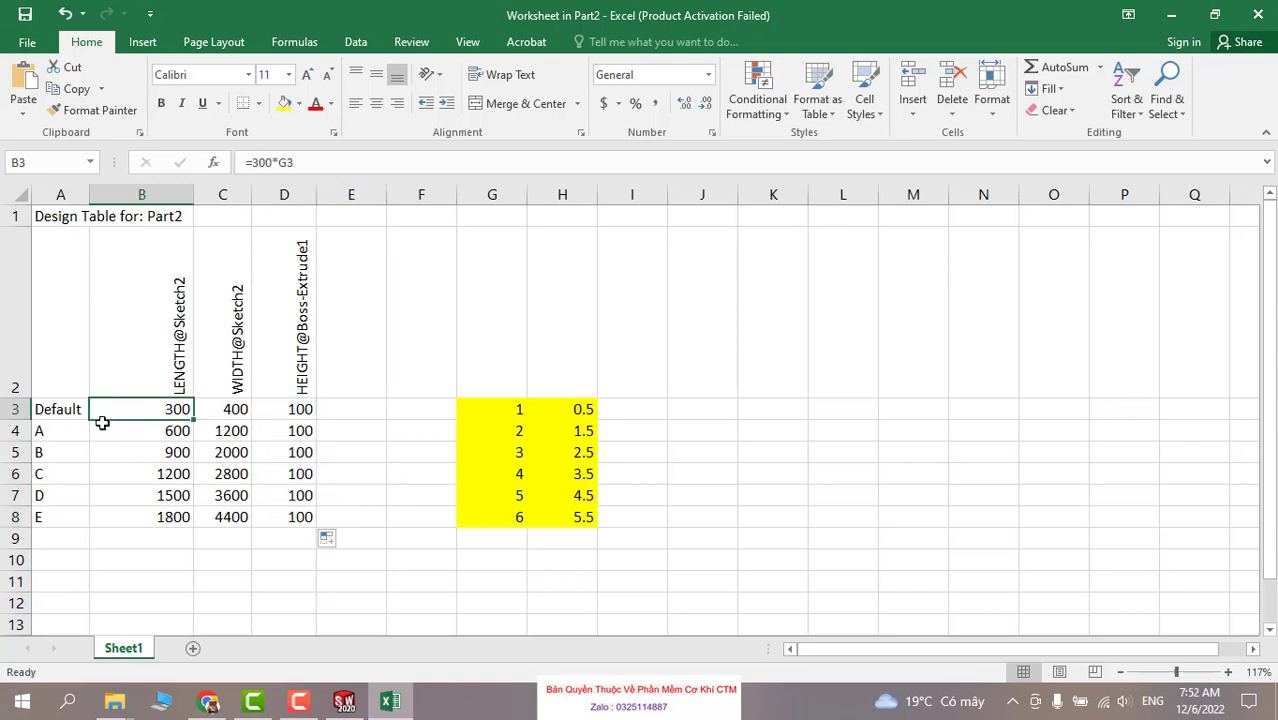
click(55, 537)
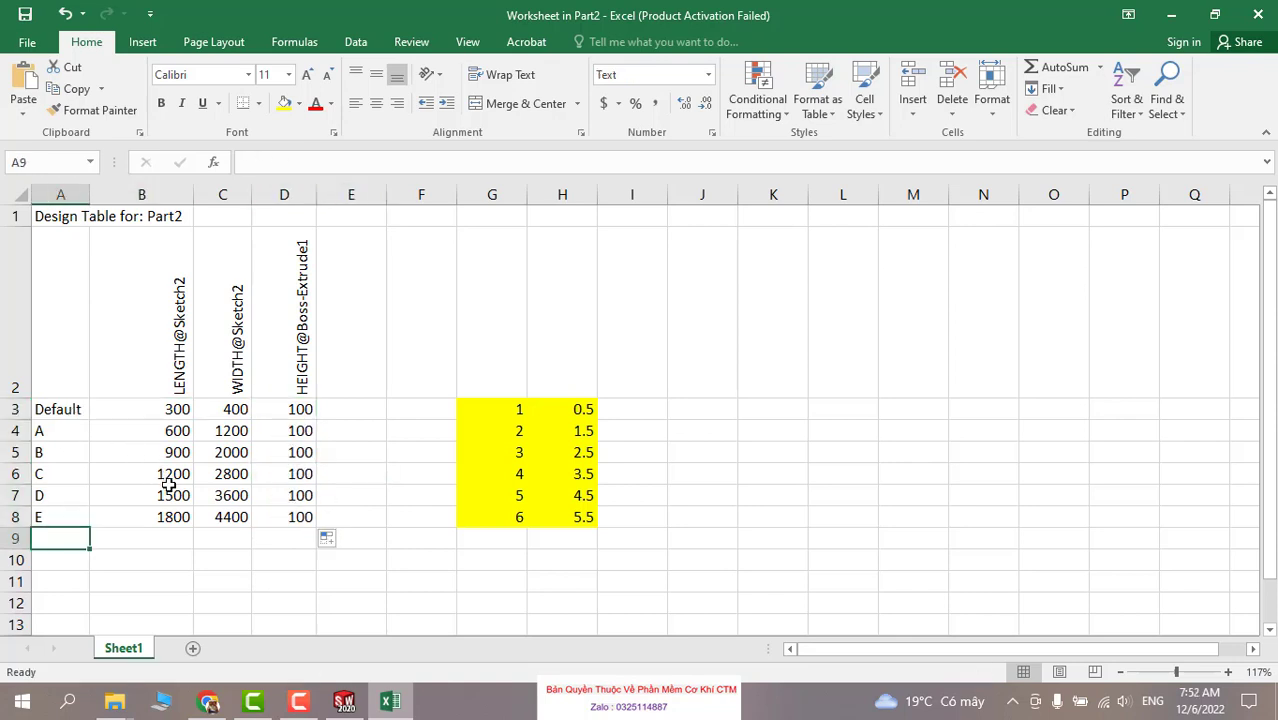
click(163, 309)
click(249, 322)
click(120, 320)
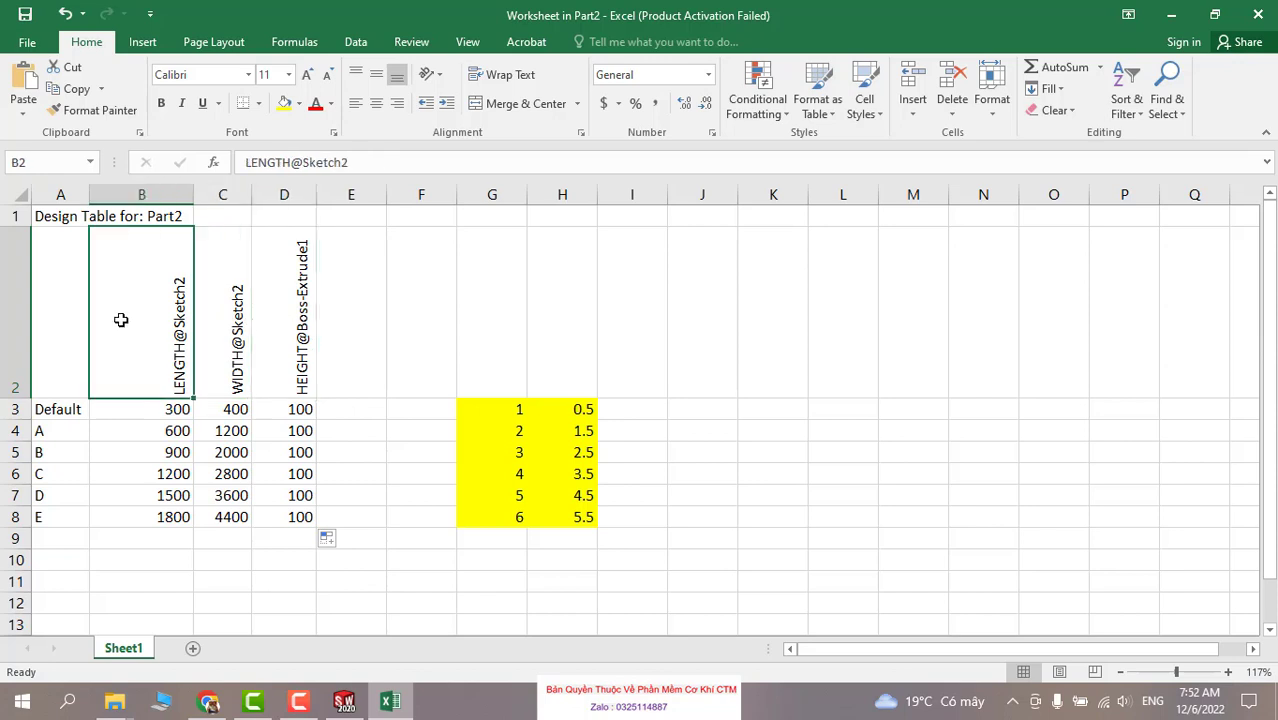
click(108, 215)
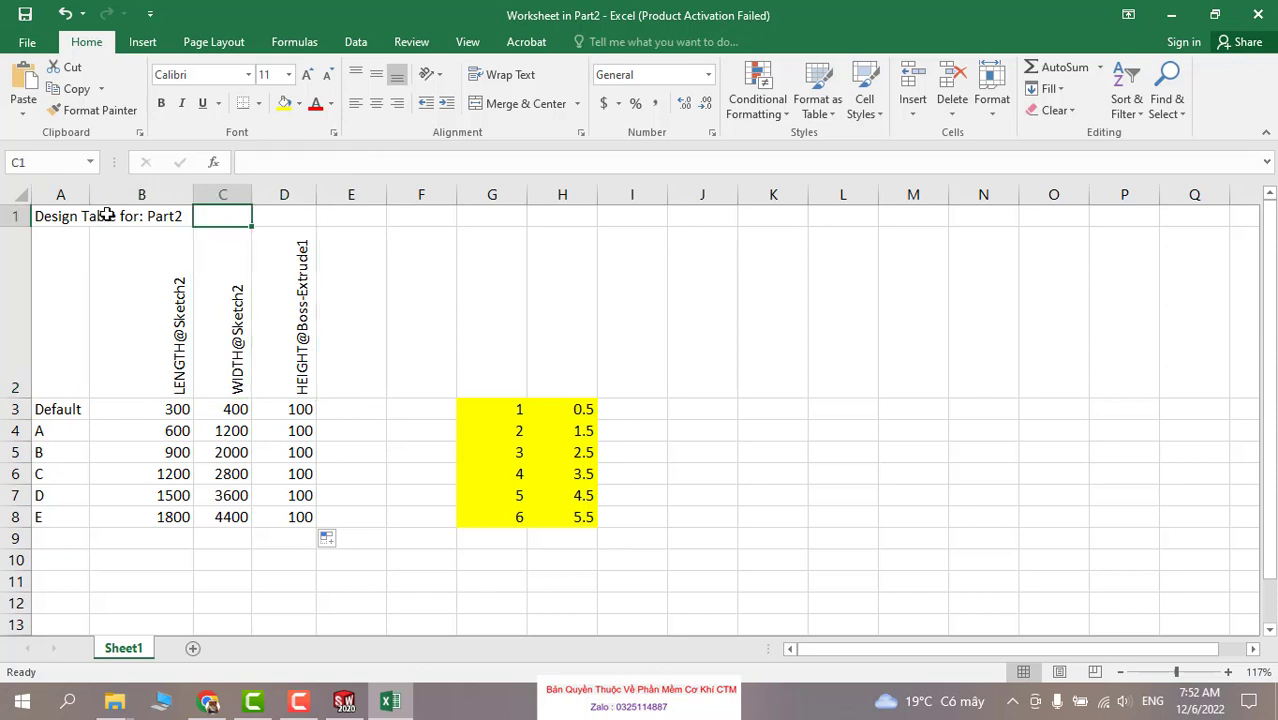
click(68, 421)
key(Down)
key(Down)
key(Down)
click(260, 467)
click(501, 448)
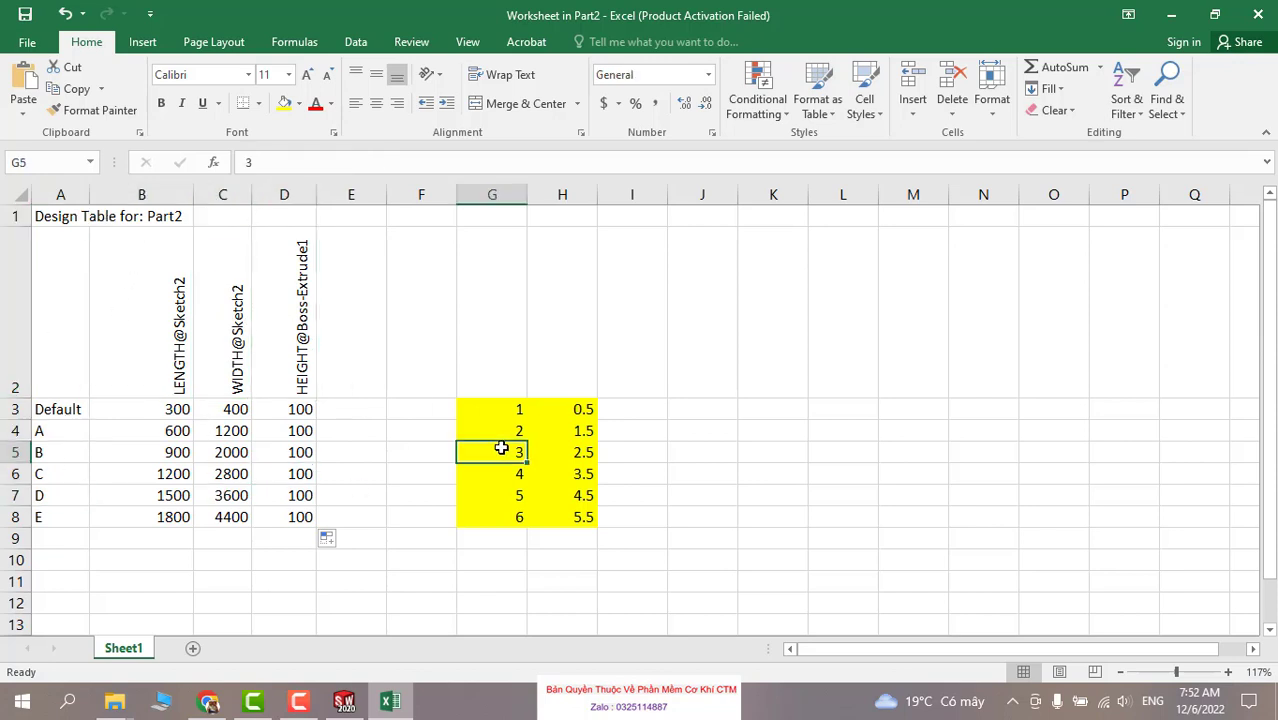
click(246, 394)
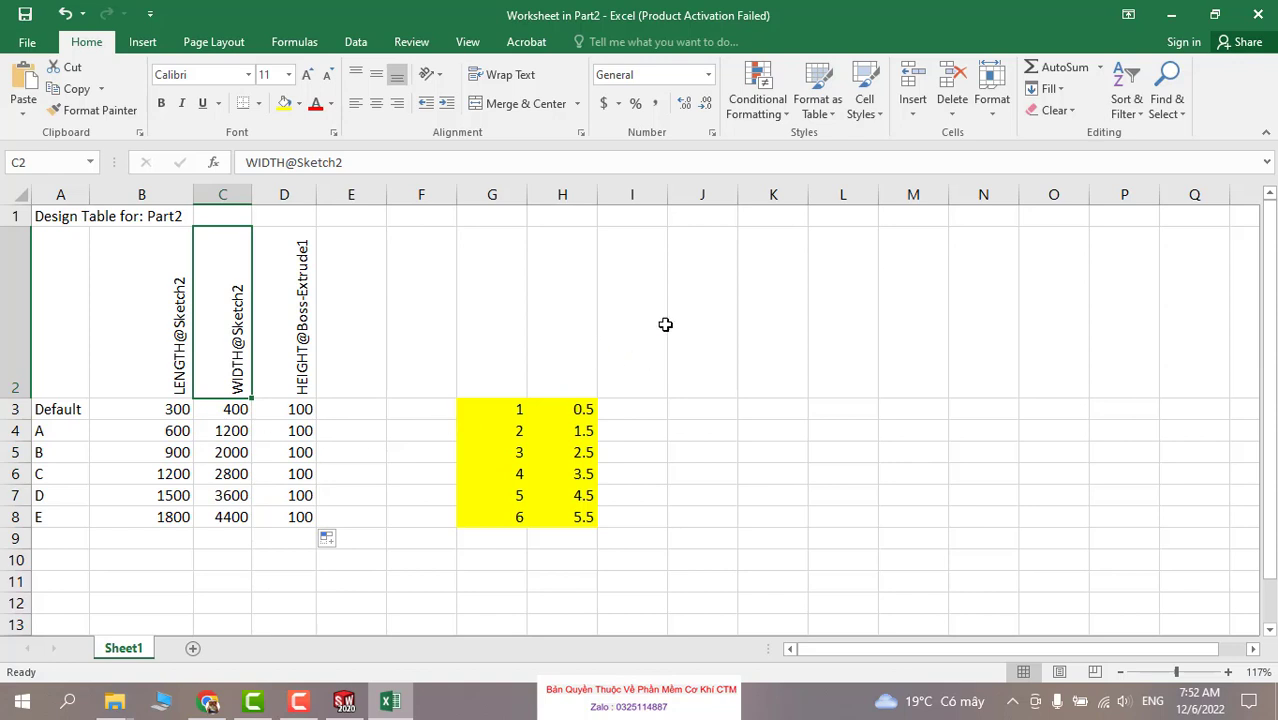
click(1260, 14)
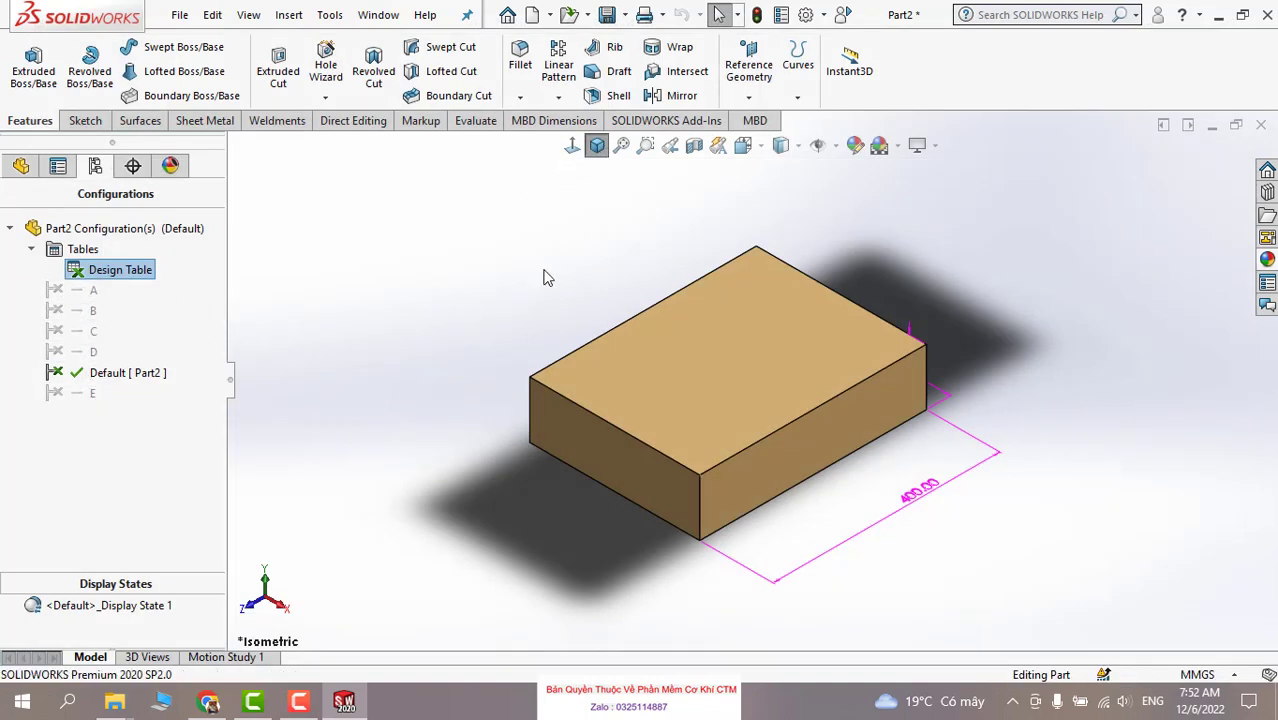
Orbit the updated block to view it from a new angle.
mouse_move(612, 342)
middle_down()
mouse_move(542, 285)
mouse_move(314, 337)
middle_up()
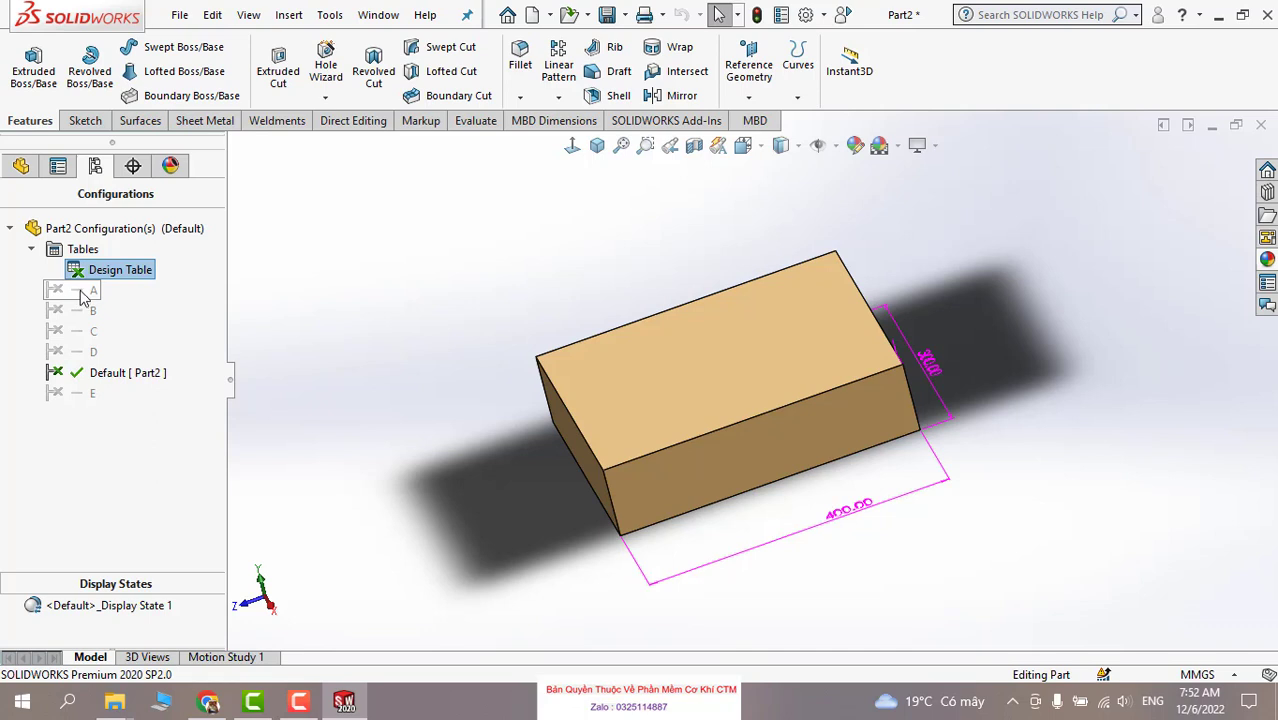
Activate and rebuild configuration A, fit it in view, and apply the Plain White scene.
right_click(84, 297)
click(62, 305)
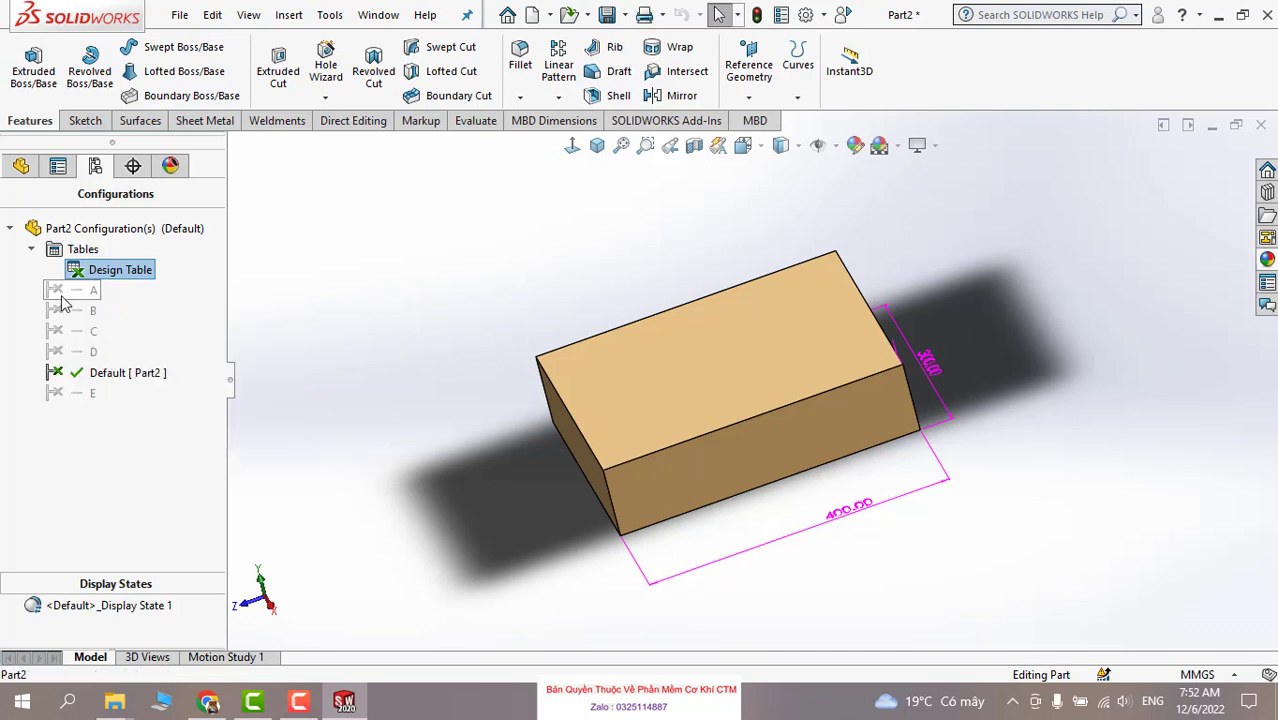
double_click(60, 293)
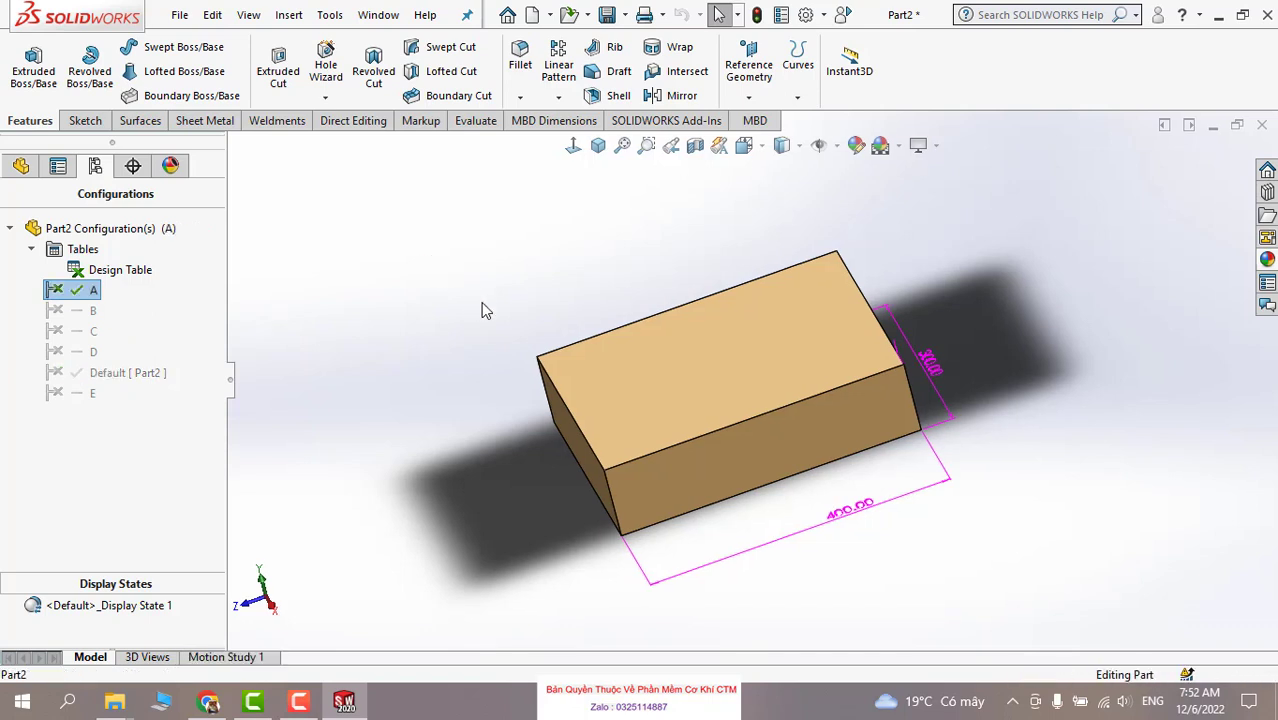
key(ctrl+b)
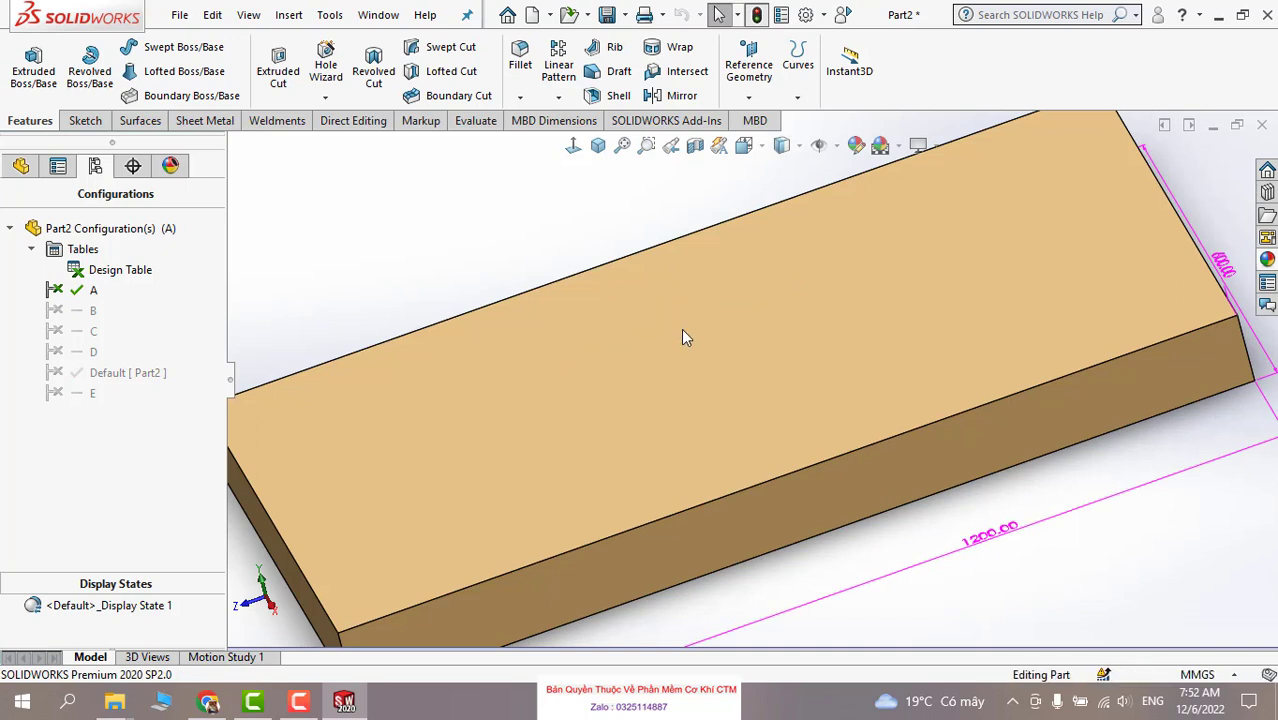
key(f)
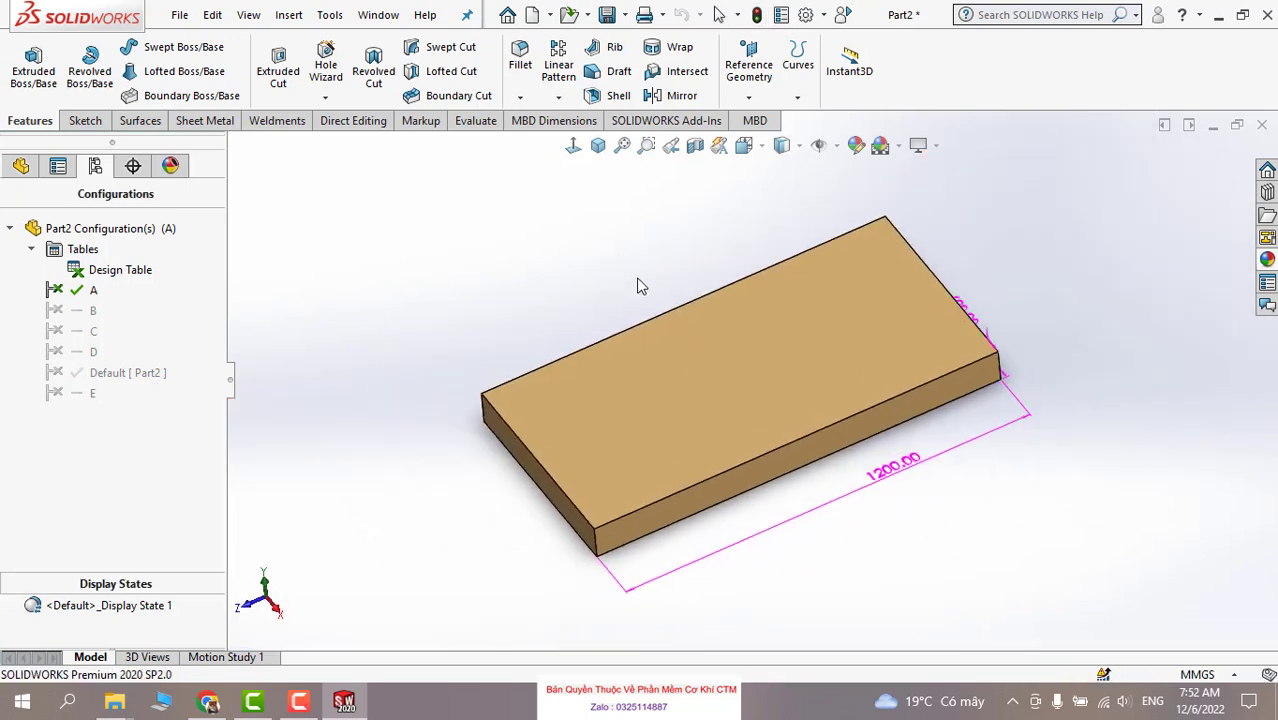
click(881, 146)
click(915, 194)
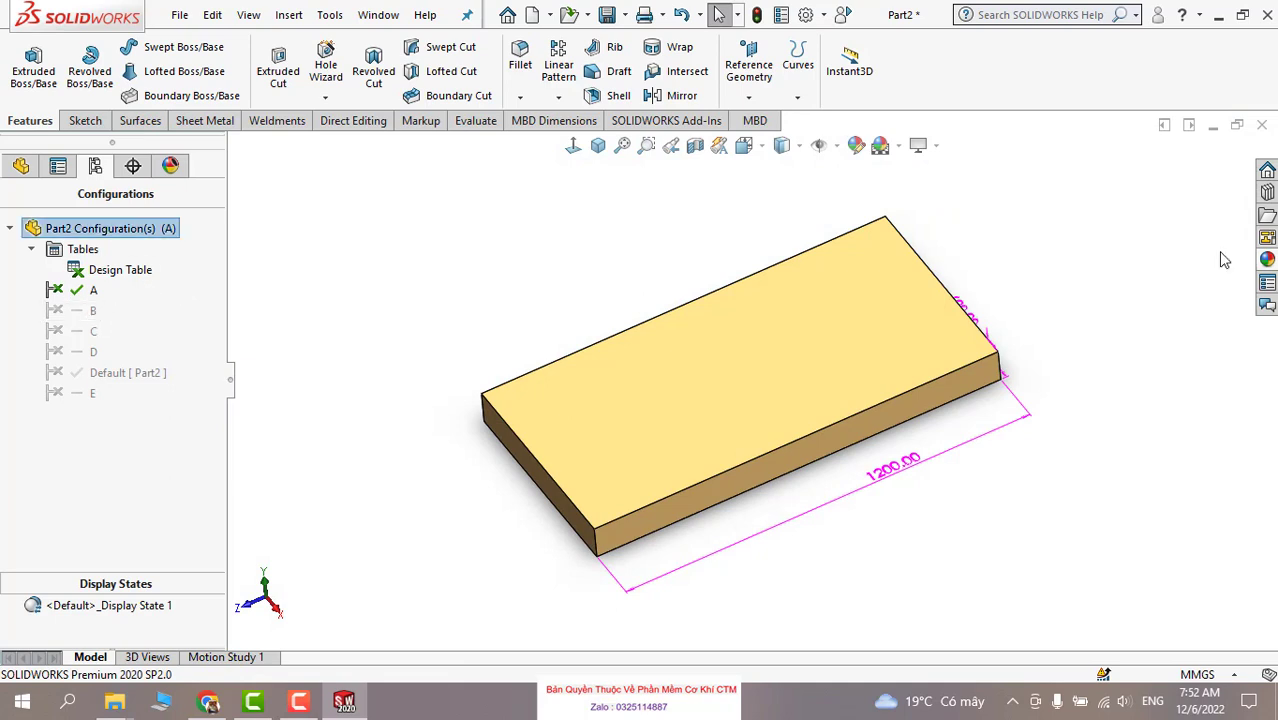
Step through configurations B and C, refit the view, then activate configuration E.
double_click(78, 310)
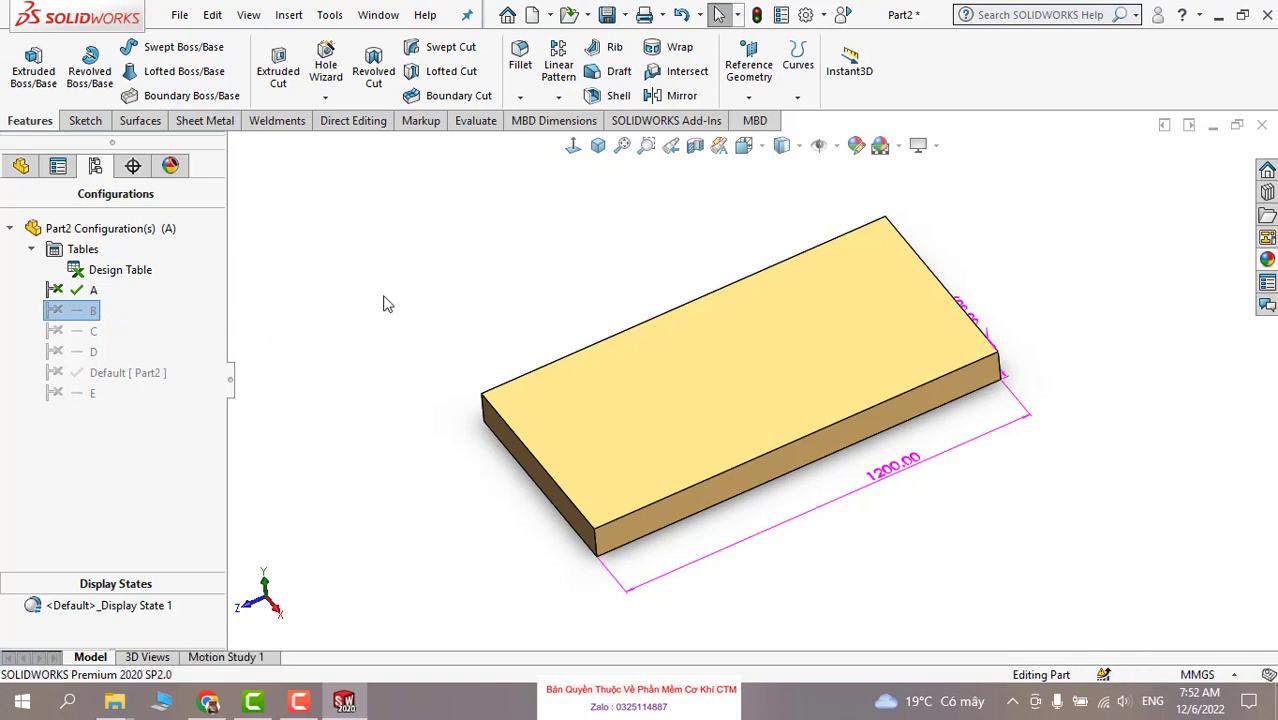
double_click(60, 332)
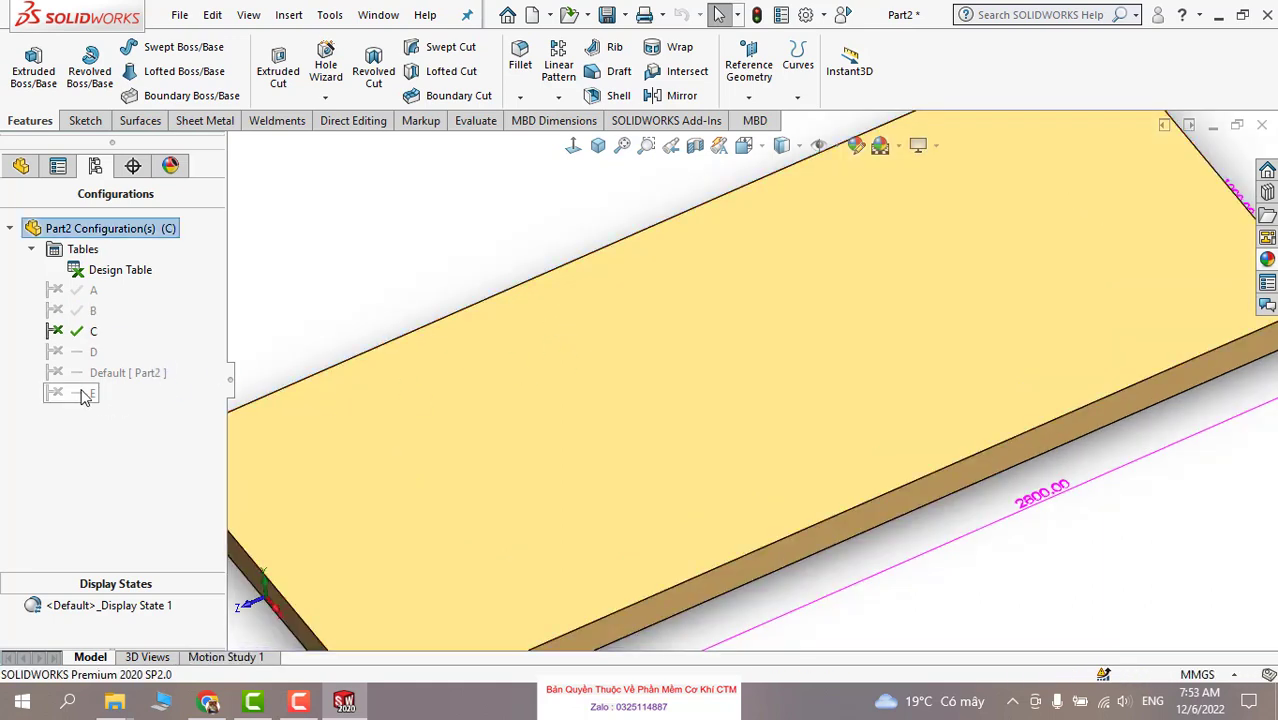
key(f)
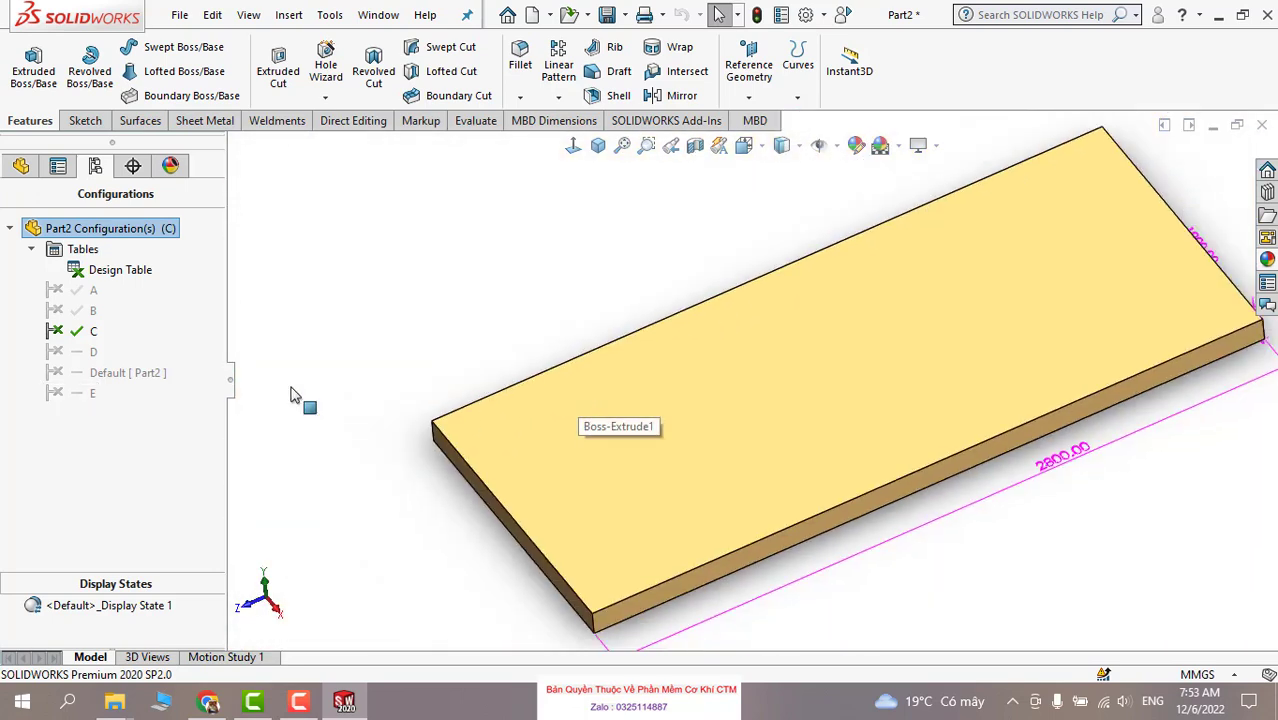
double_click(72, 396)
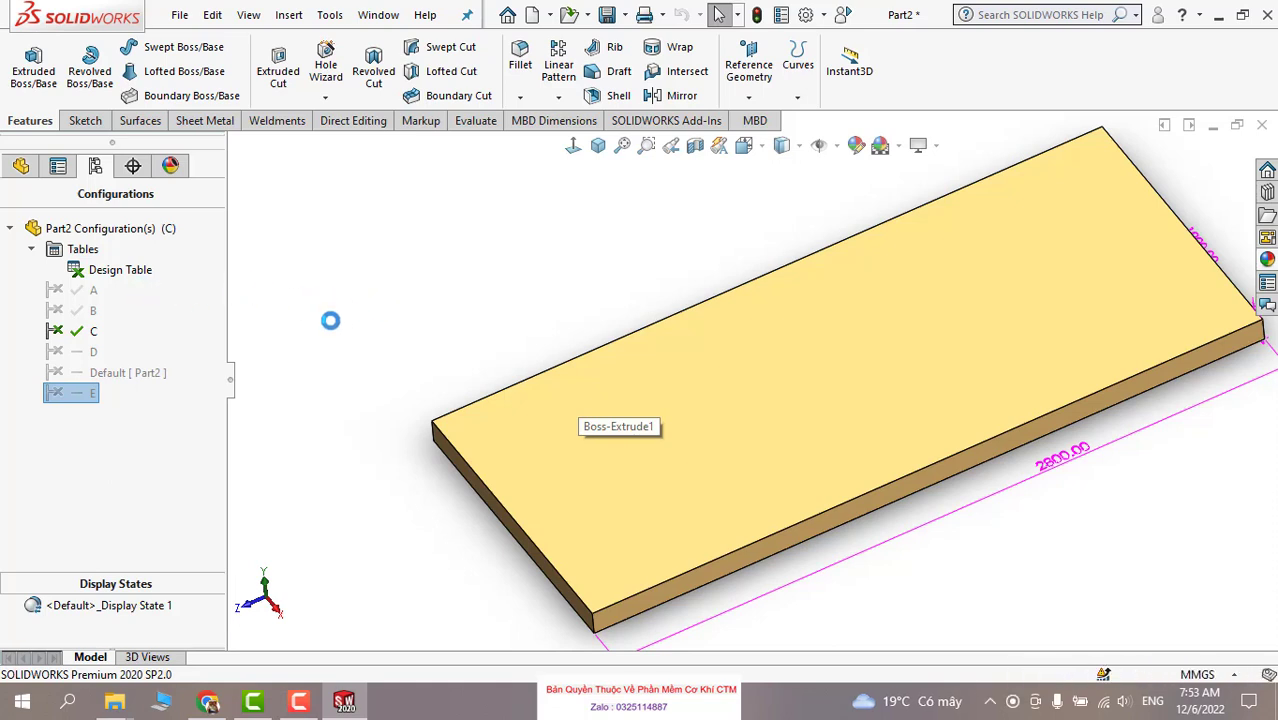
click(121, 274)
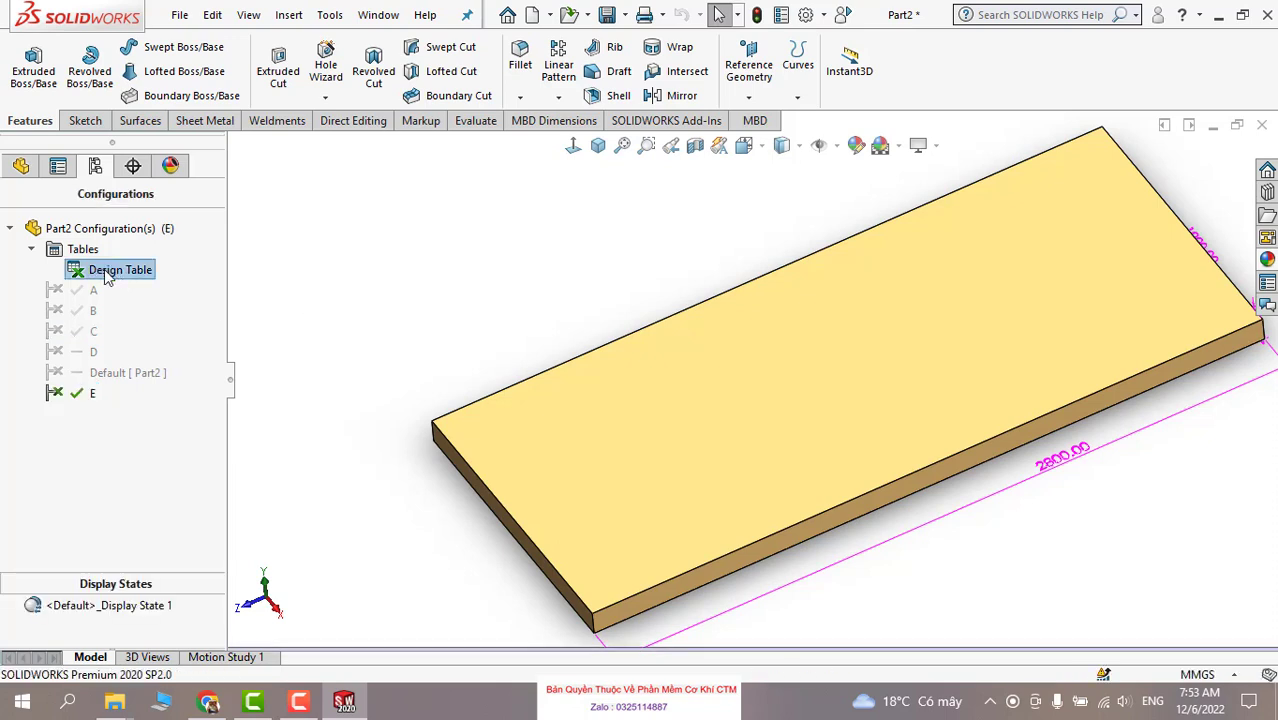
right_click(106, 272)
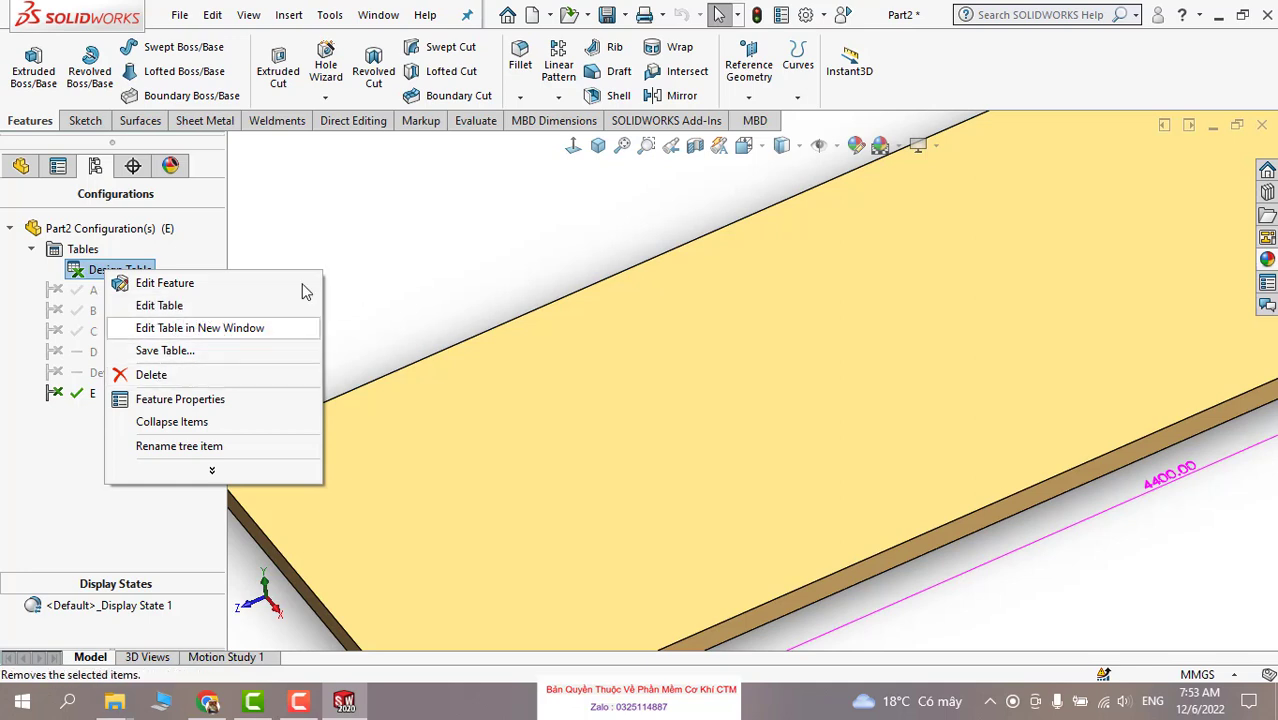
click(382, 240)
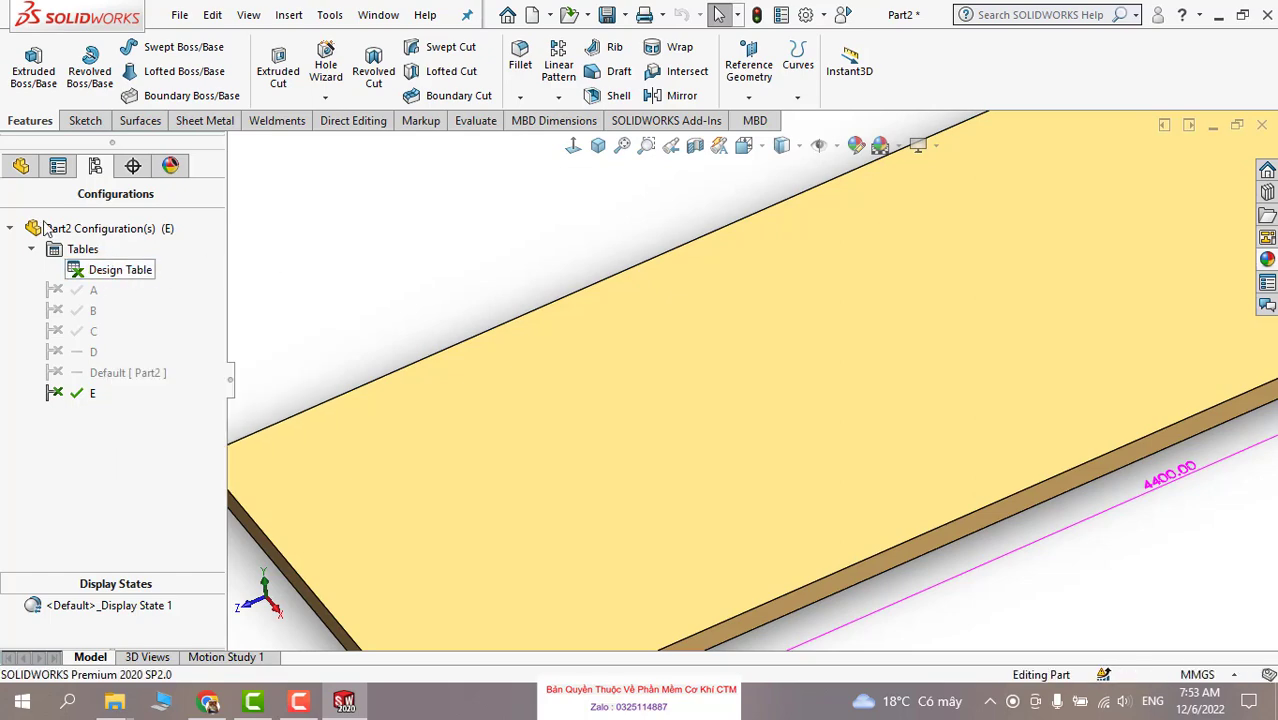
In FeatureManager, fit the plate in view and browse the Insert menu without choosing anything.
click(21, 165)
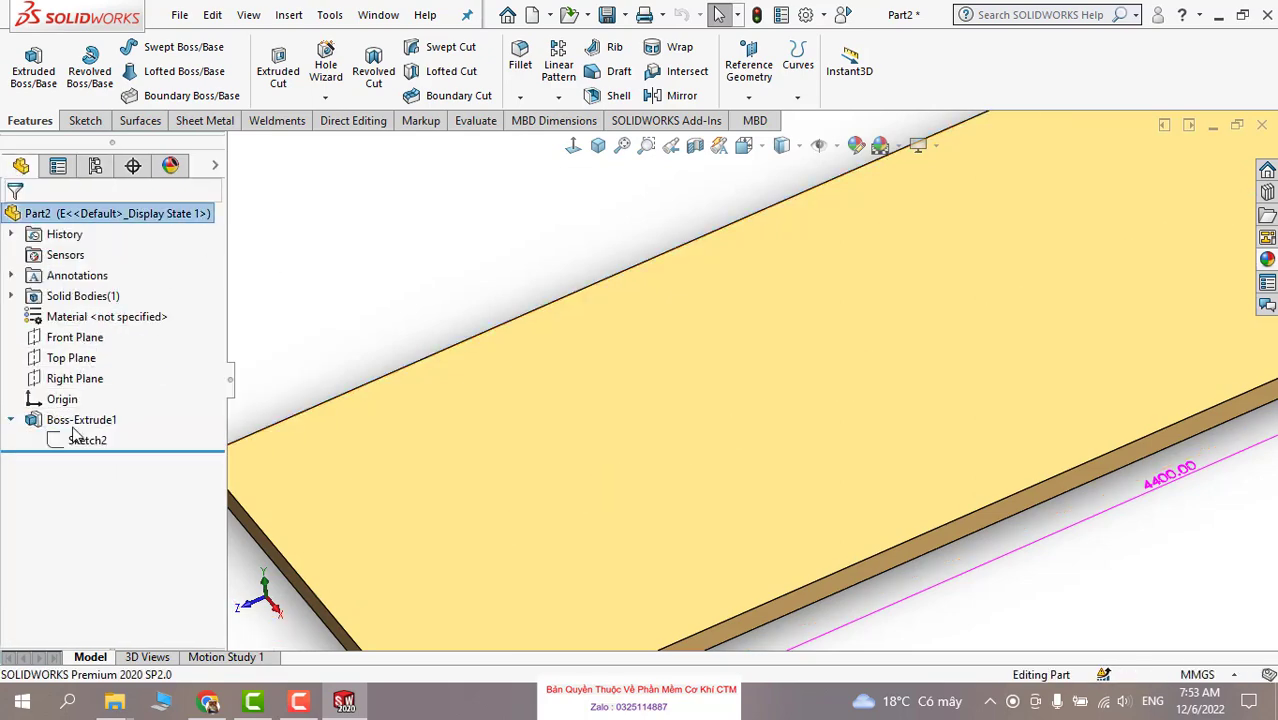
key(f)
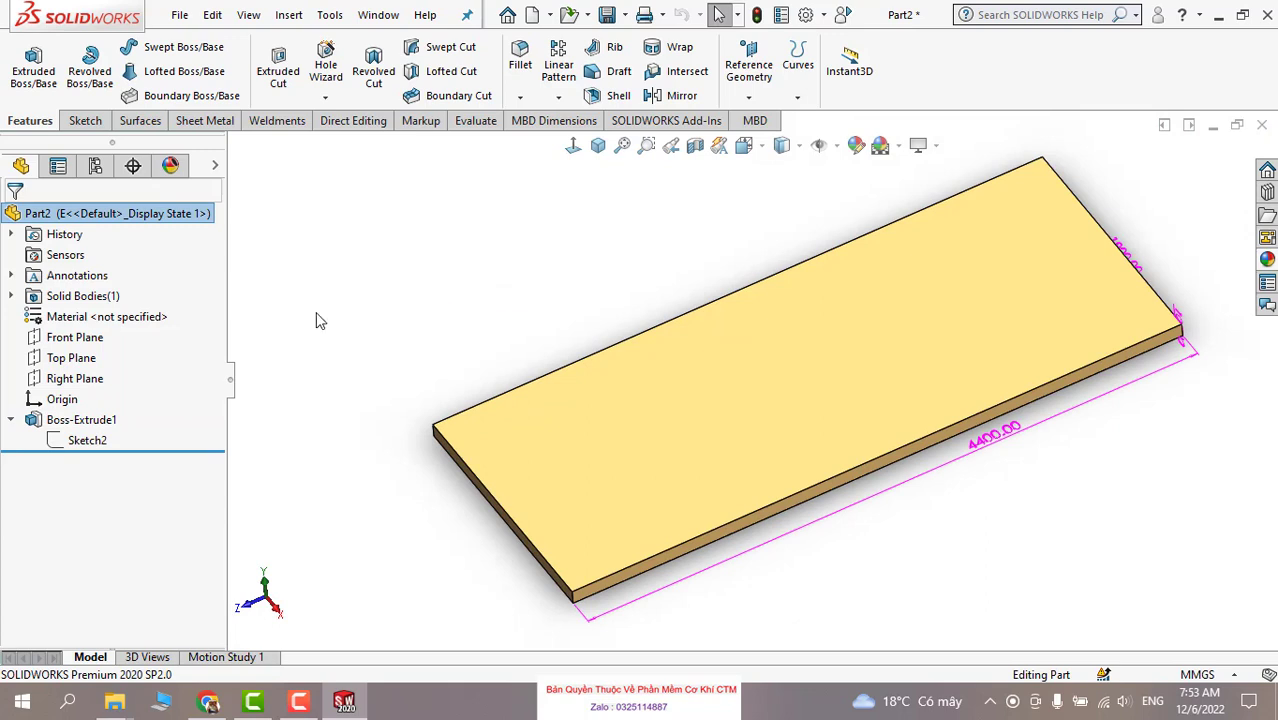
click(289, 16)
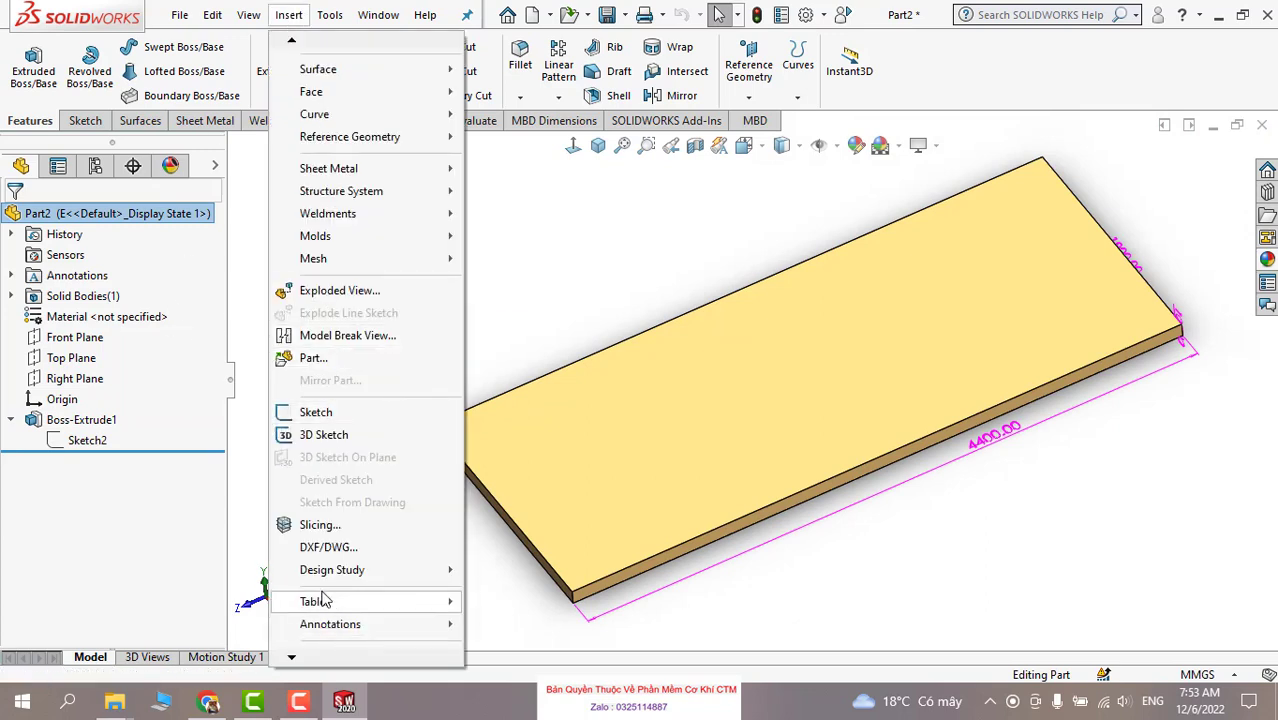
click(513, 483)
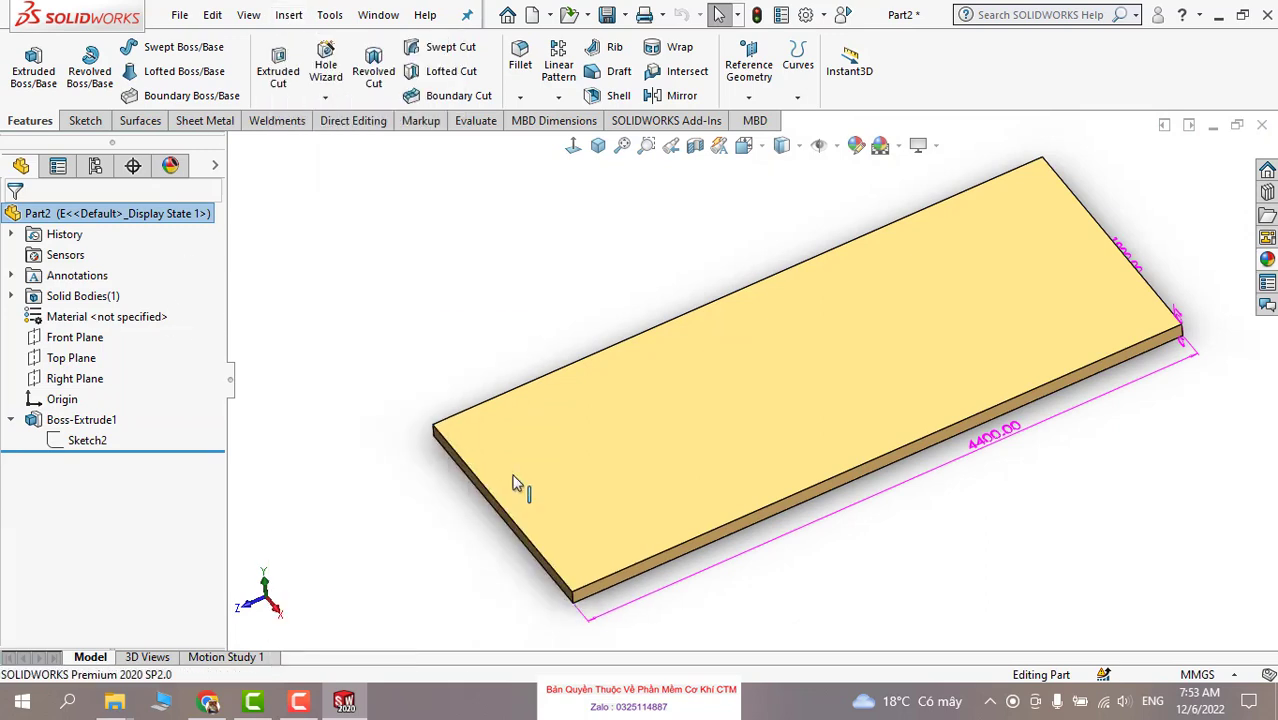
Back in ConfigurationManager, orient the plate Normal To and rotate to a top-down view.
click(95, 165)
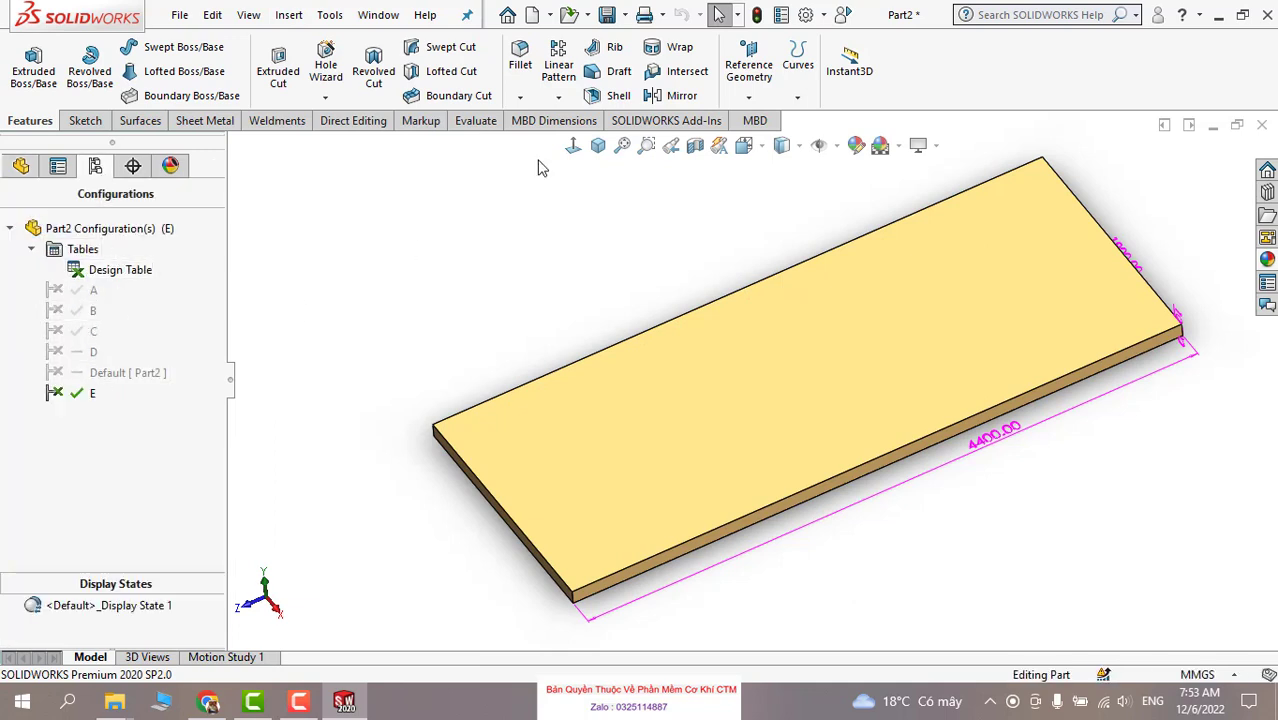
click(573, 146)
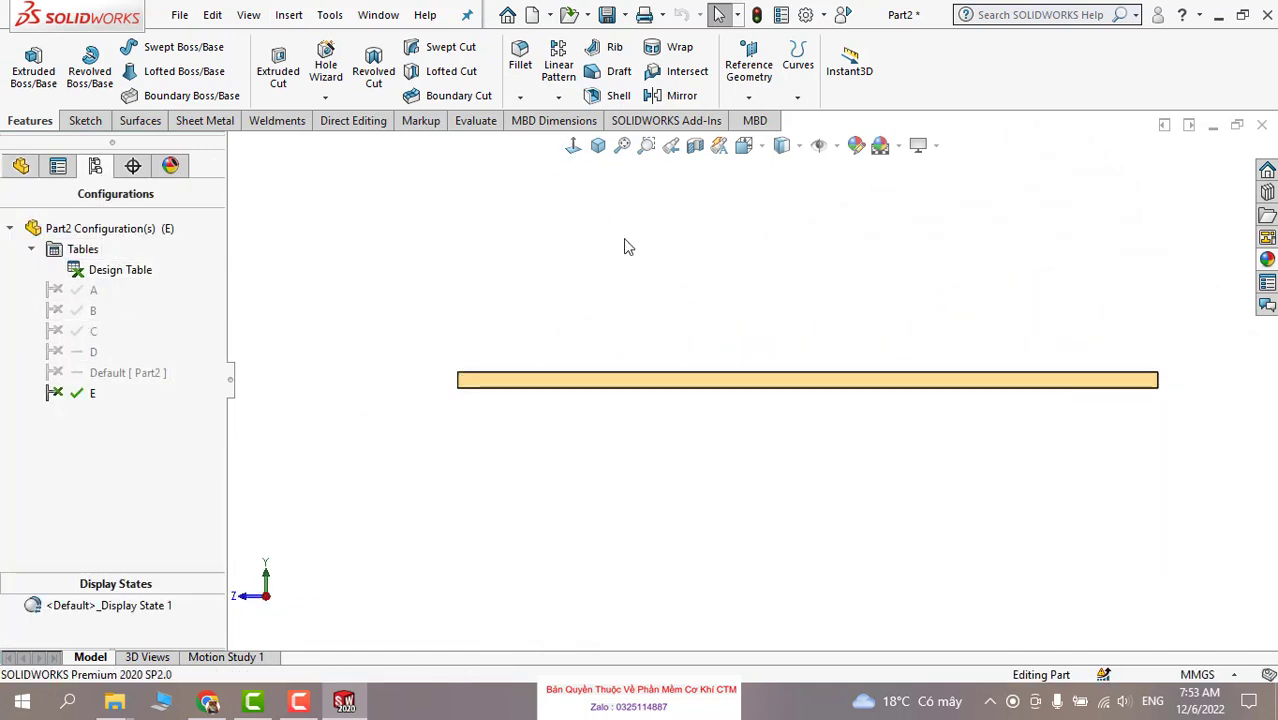
middle_drag(625, 242, 642, 285)
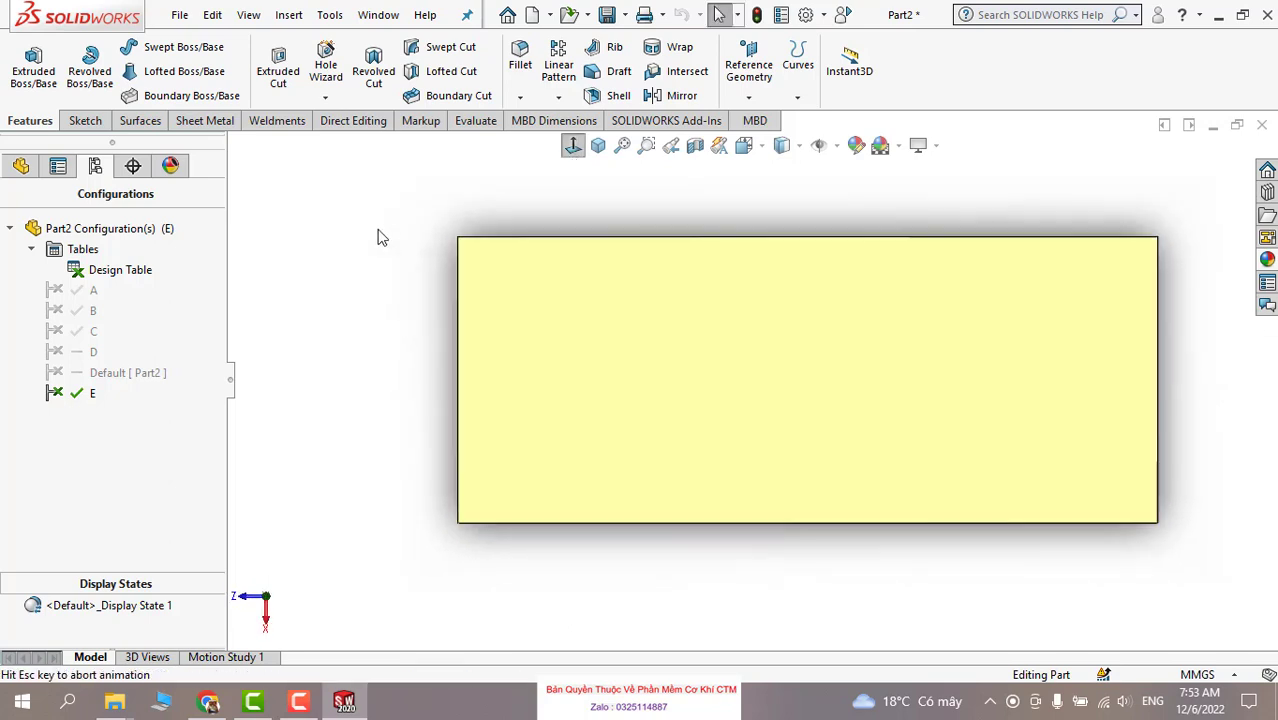